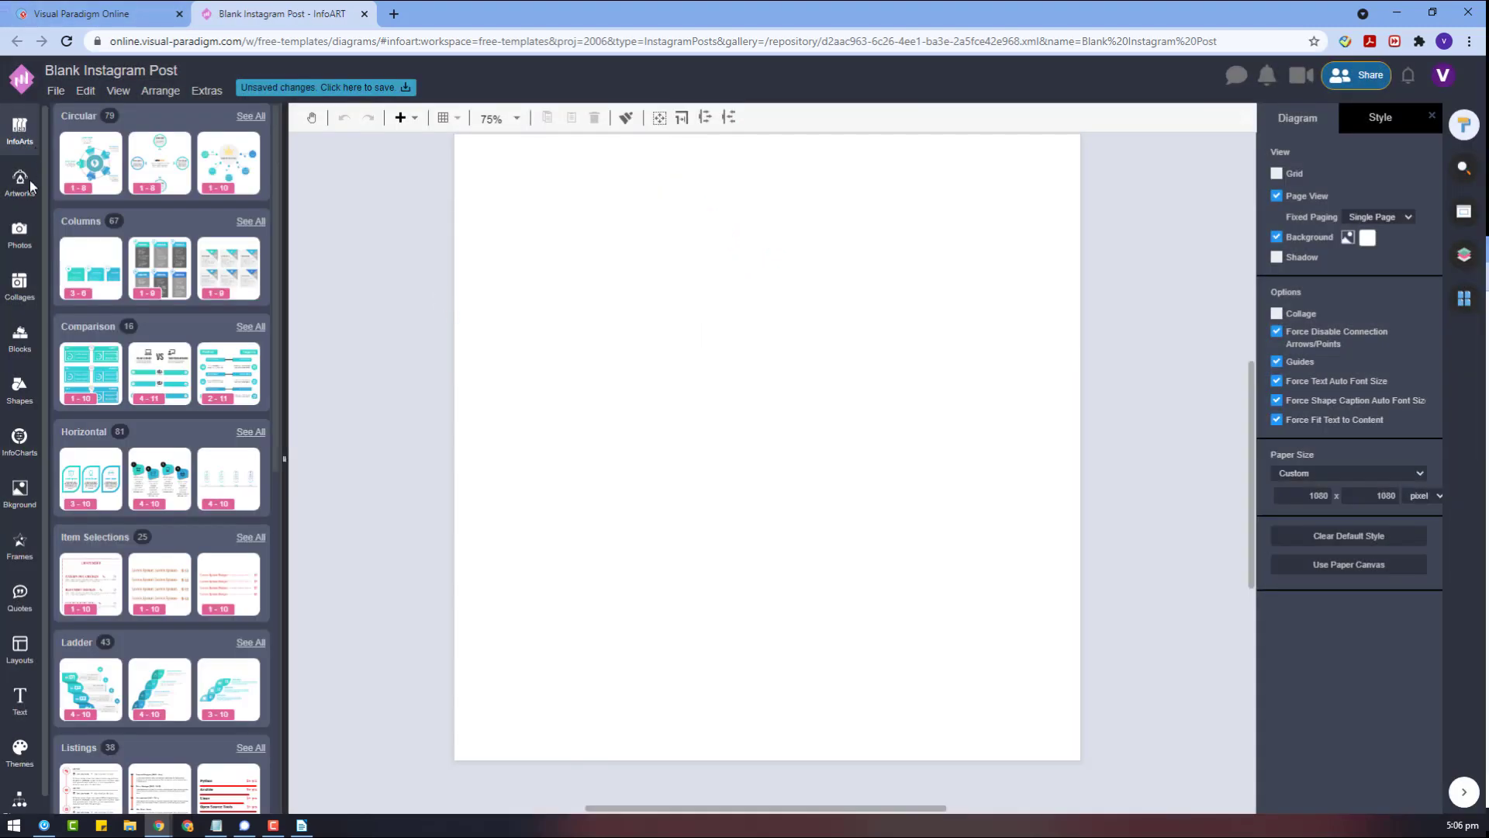
Step: Search the artwork library for "heart"
{"action": "left_click", "coordinate": [28, 184]}
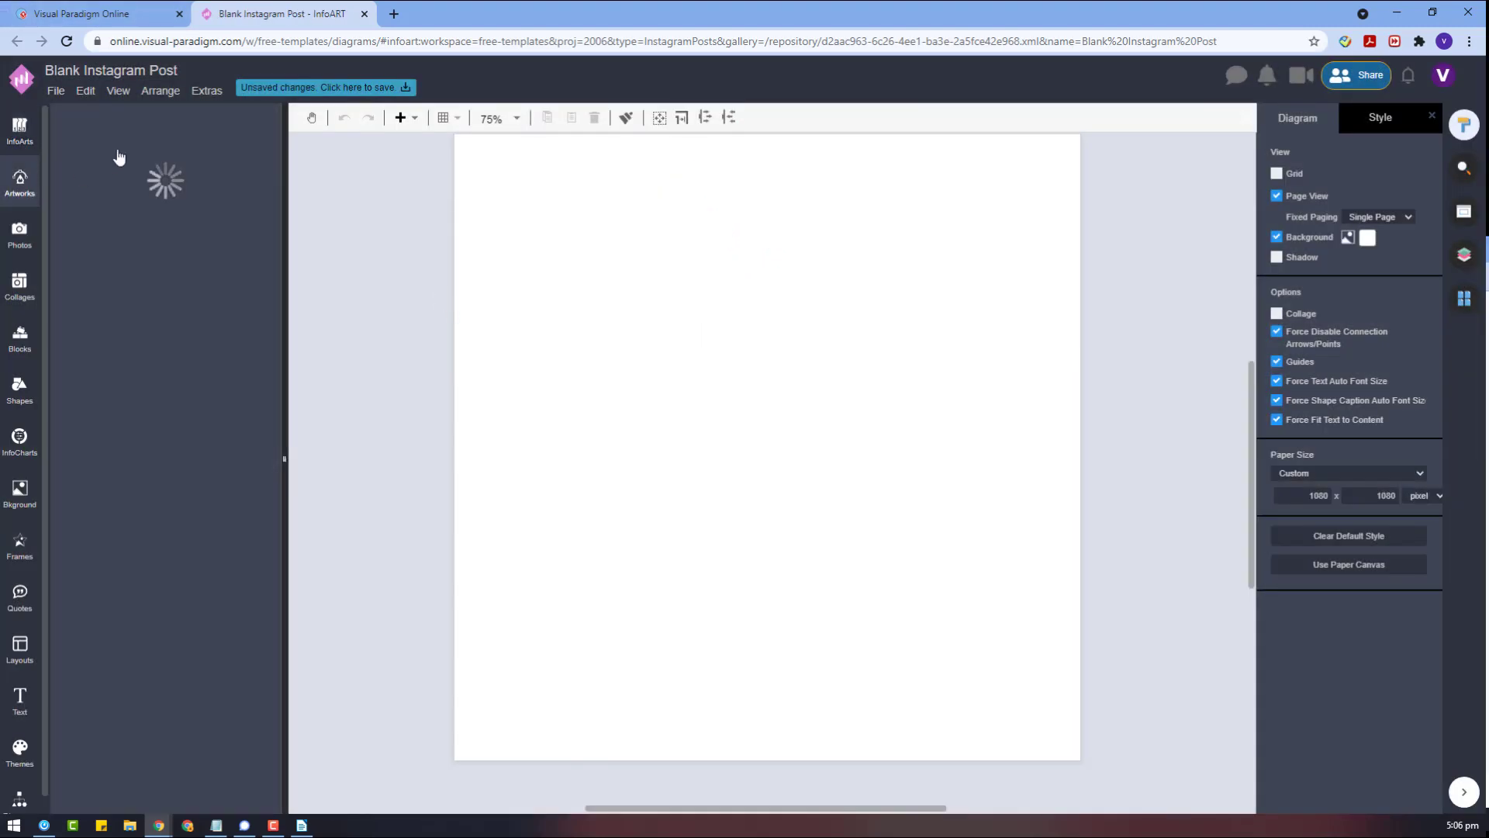
{"action": "left_click", "coordinate": [201, 119]}
{"action": "type", "text": "heart"}
{"action": "key", "text": "Return"}
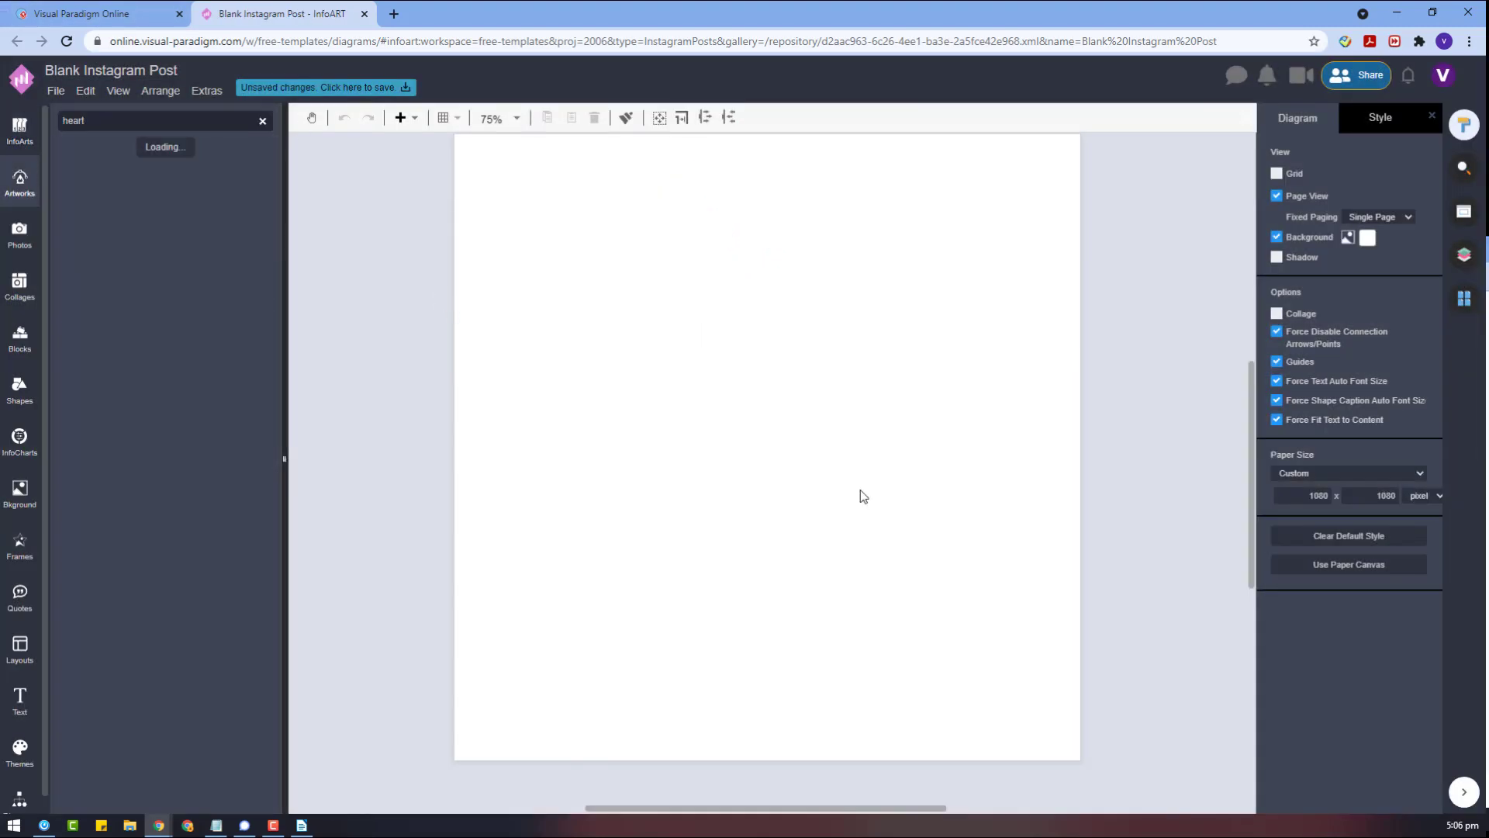
Step: Try the purple-and-red hearts and hands-holding-a-heart artworks on the page, discarding the smaller extra one
{"action": "left_click", "coordinate": [77, 159]}
{"action": "scroll", "coordinate": [243, 430], "scroll_direction": "down", "scroll_amount": 1}
{"action": "scroll", "coordinate": [243, 430], "scroll_direction": "down", "scroll_amount": 15}
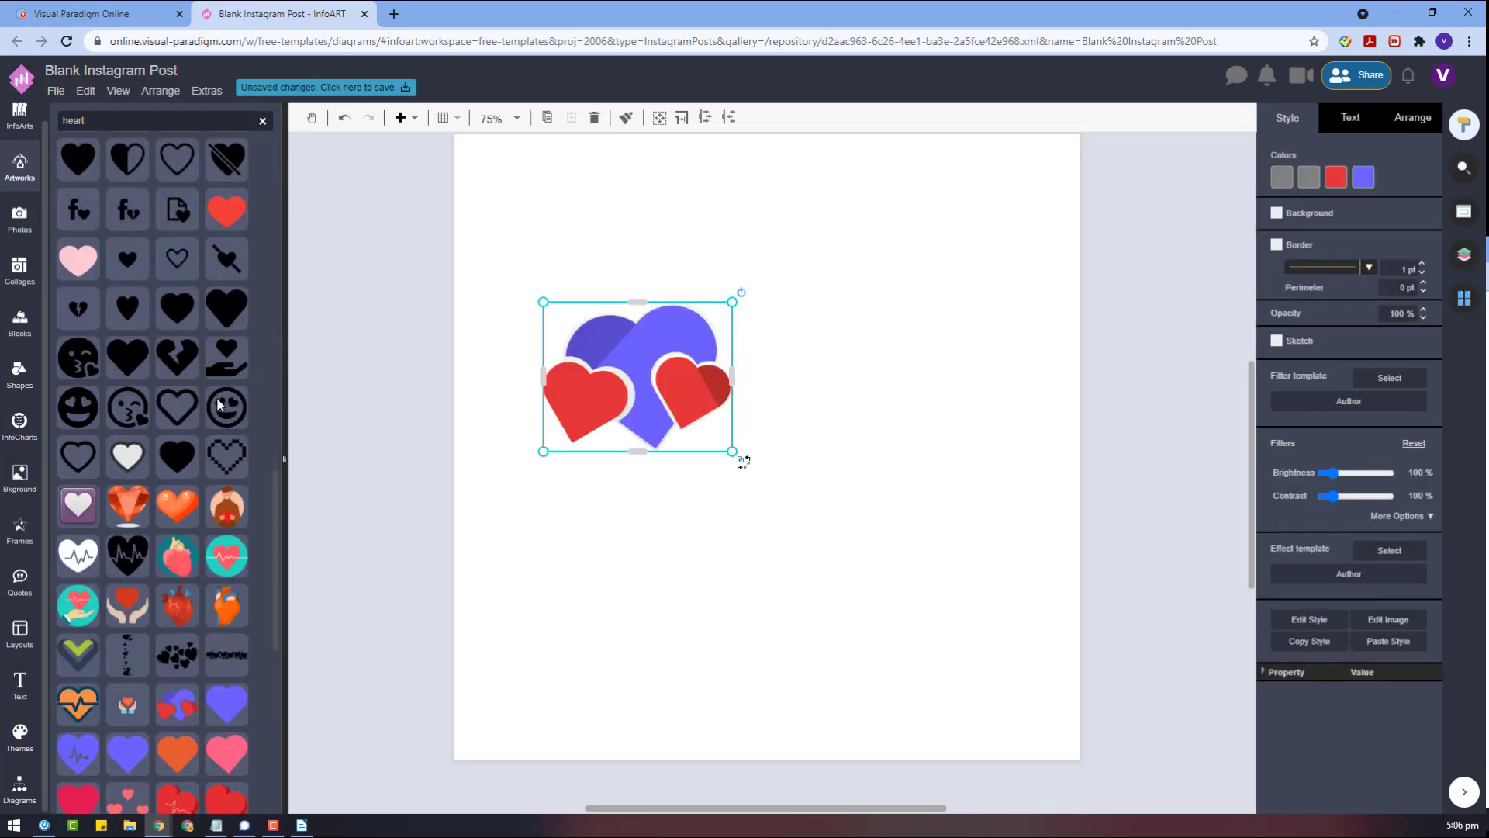
{"action": "left_click_drag", "start_coordinate": [128, 602], "coordinate": [534, 549]}
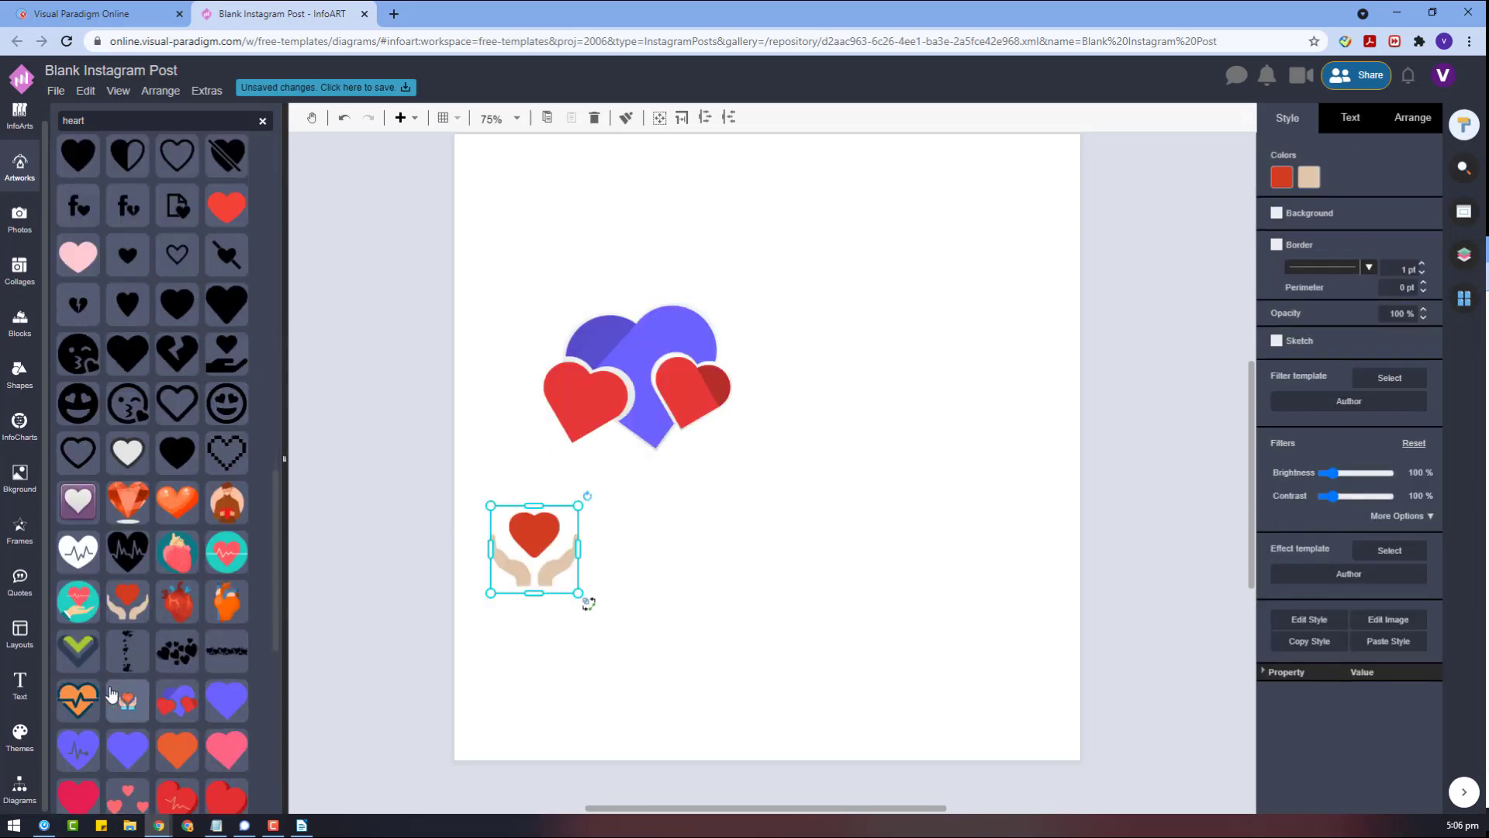
{"action": "left_click_drag", "start_coordinate": [121, 700], "coordinate": [726, 510]}
{"action": "key", "text": "Delete"}
{"action": "scroll", "coordinate": [183, 564], "scroll_direction": "down", "scroll_amount": 1}
{"action": "scroll", "coordinate": [184, 564], "scroll_direction": "up", "scroll_amount": 1}
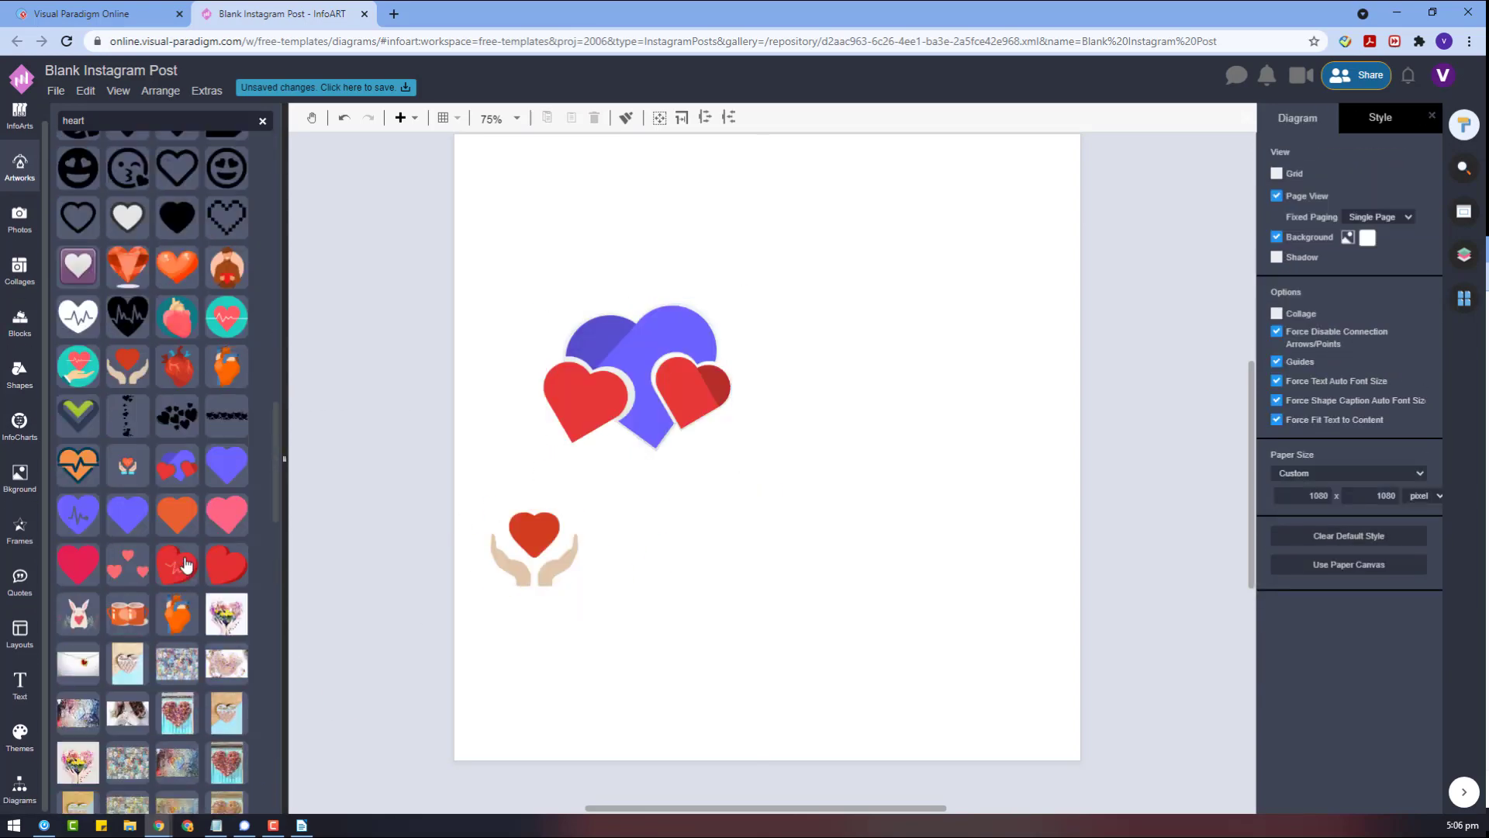
{"action": "left_click", "coordinate": [704, 365]}
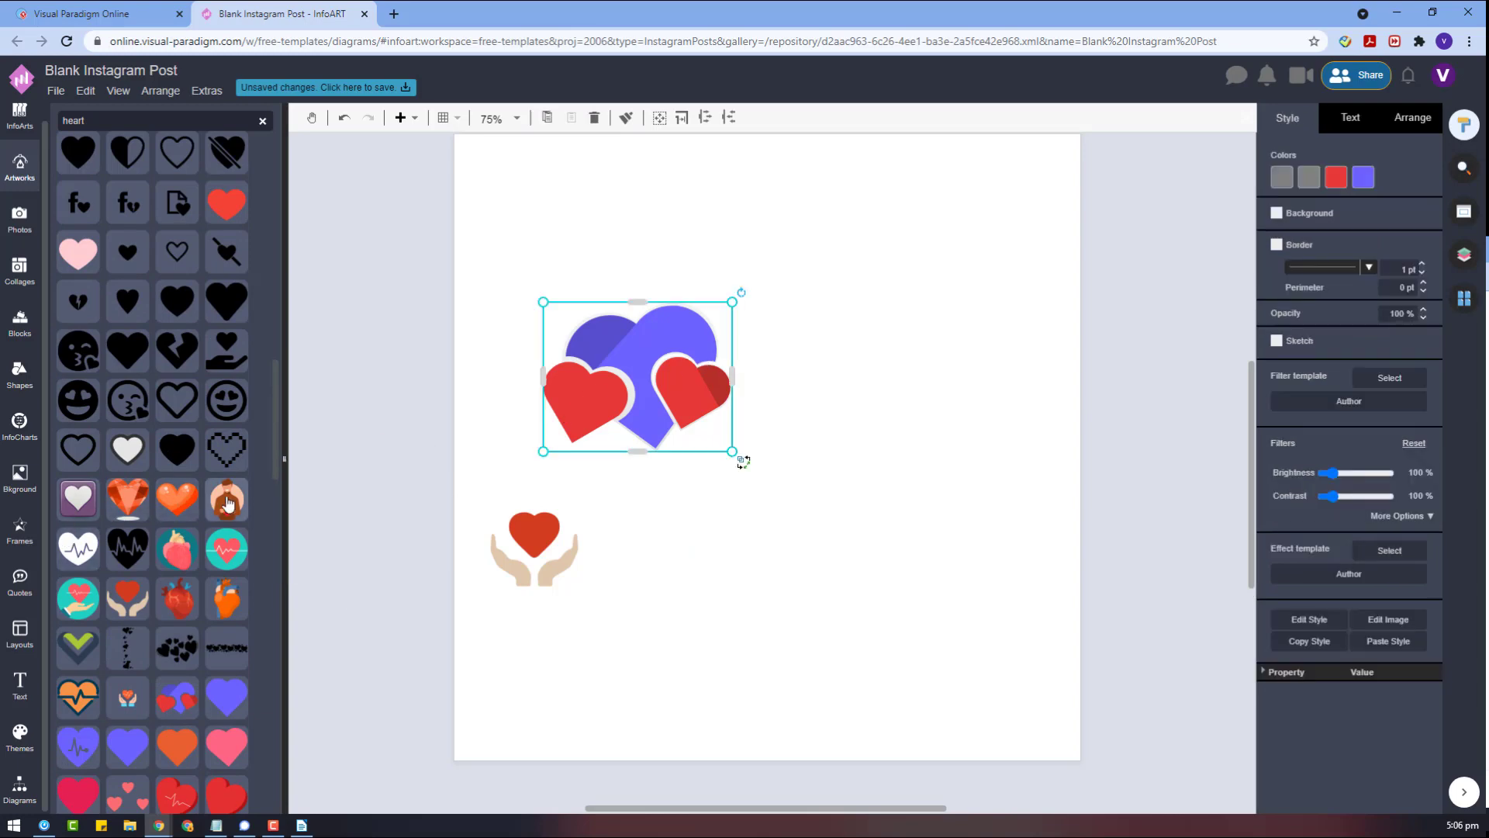
Step: Place the artwork of the man holding a heart on the page and delete the other heart artworks
{"action": "left_click_drag", "start_coordinate": [228, 501], "coordinate": [868, 482]}
{"action": "left_click", "coordinate": [652, 388]}
{"action": "key", "text": "Delete"}
{"action": "left_click", "coordinate": [554, 539]}
{"action": "key", "text": "Delete"}
Step: Enlarge the man artwork to nearly fill the page and centre it
{"action": "scroll", "coordinate": [569, 529], "scroll_direction": "down", "scroll_amount": 3}
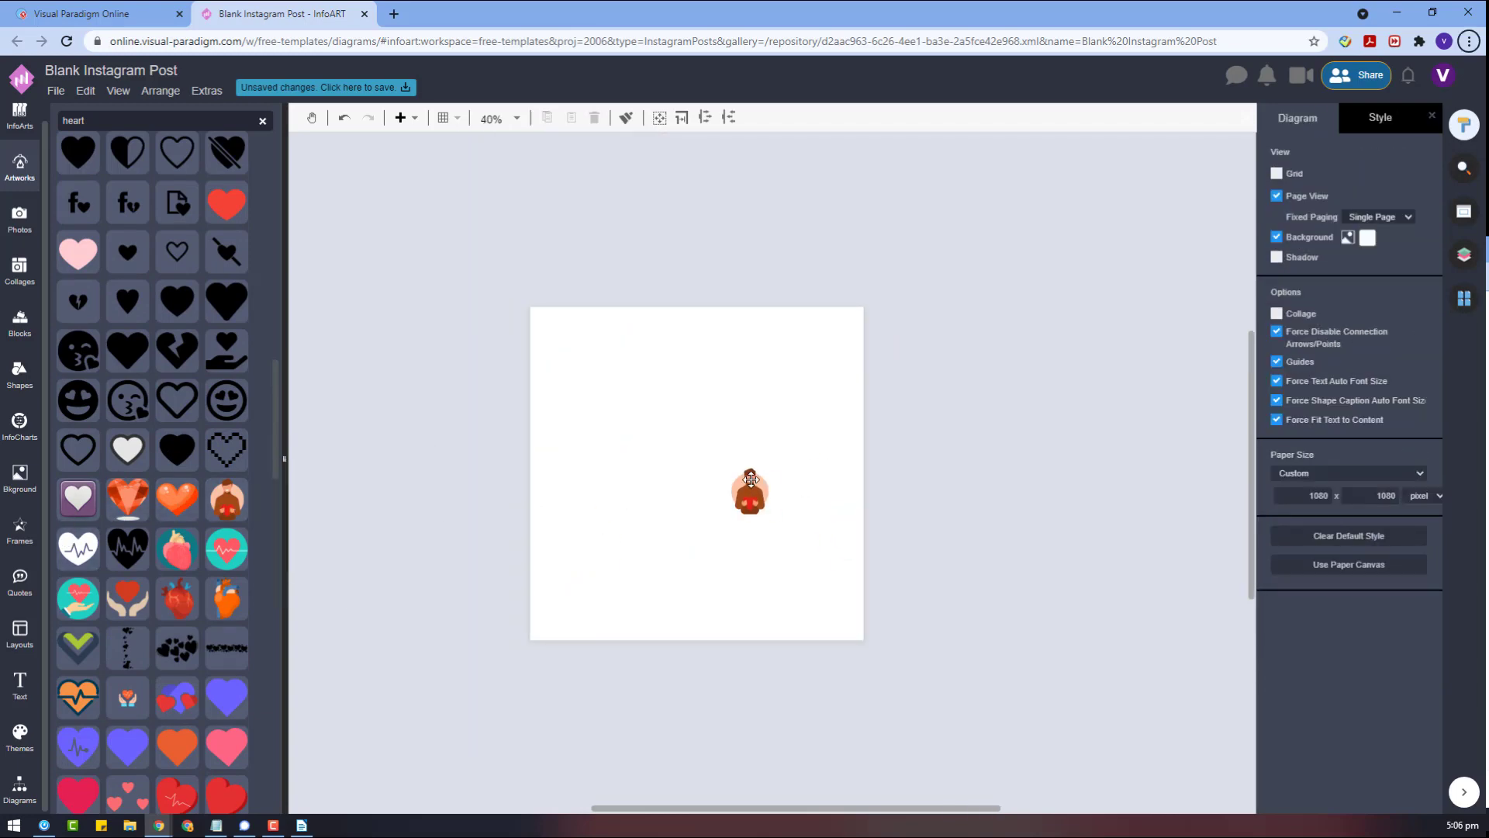
{"action": "left_click", "coordinate": [745, 491]}
{"action": "left_click_drag", "start_coordinate": [770, 463], "coordinate": [971, 242]}
{"action": "left_click_drag", "start_coordinate": [823, 357], "coordinate": [671, 448]}
{"action": "left_click", "coordinate": [1078, 400]}
Step: Add a plain rectangle from the General diagram shapes
{"action": "left_click", "coordinate": [8, 807]}
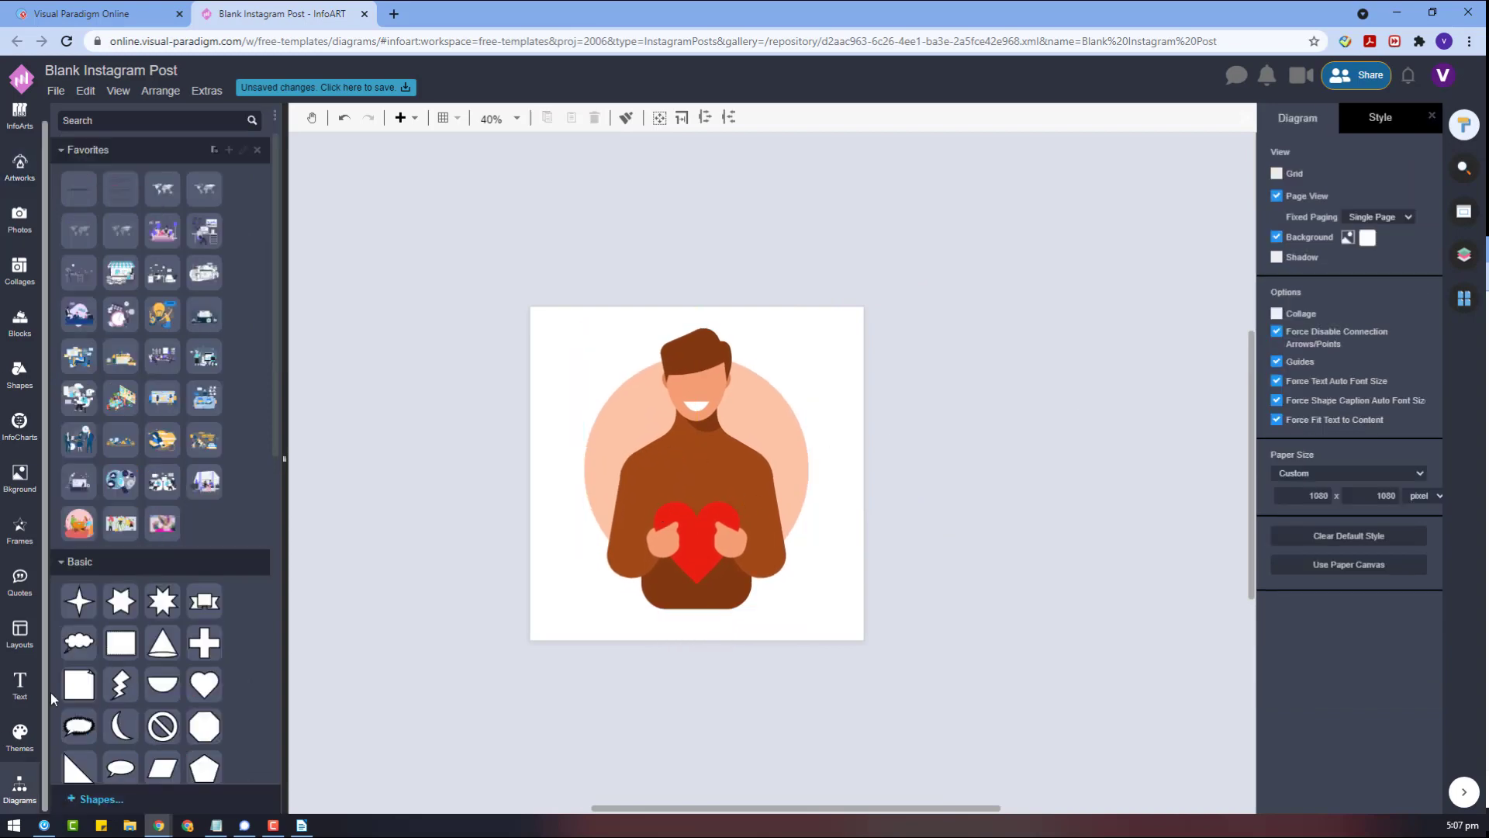
{"action": "scroll", "coordinate": [99, 663], "scroll_direction": "down", "scroll_amount": 10}
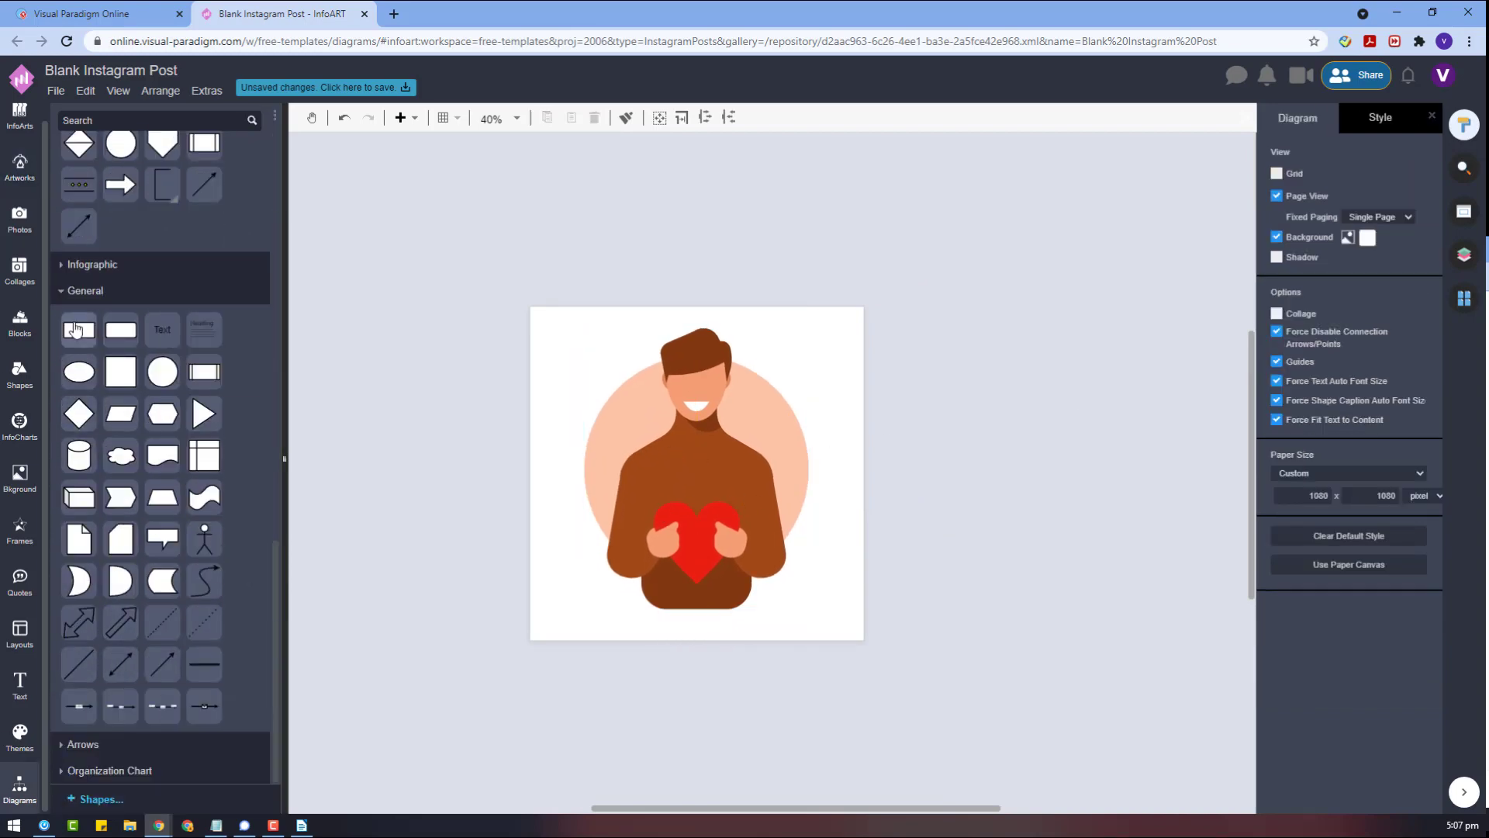
{"action": "left_click", "coordinate": [75, 329]}
Step: Try the peach floral background and the orange triangle-and-star Icon background
{"action": "left_click", "coordinate": [19, 475]}
{"action": "left_click", "coordinate": [161, 374]}
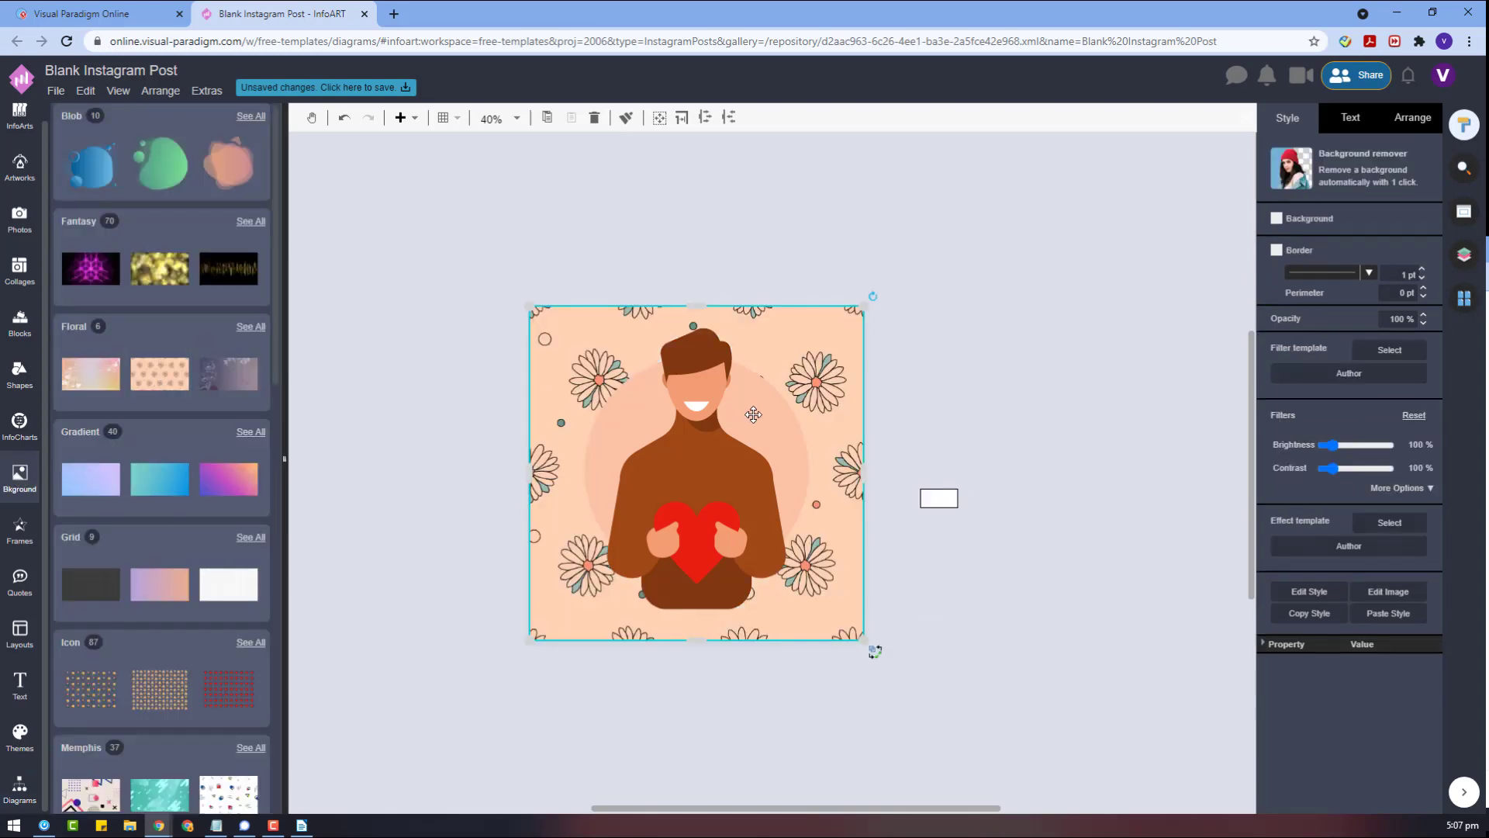
{"action": "scroll", "coordinate": [80, 533], "scroll_direction": "down", "scroll_amount": 4}
{"action": "left_click", "coordinate": [160, 379]}
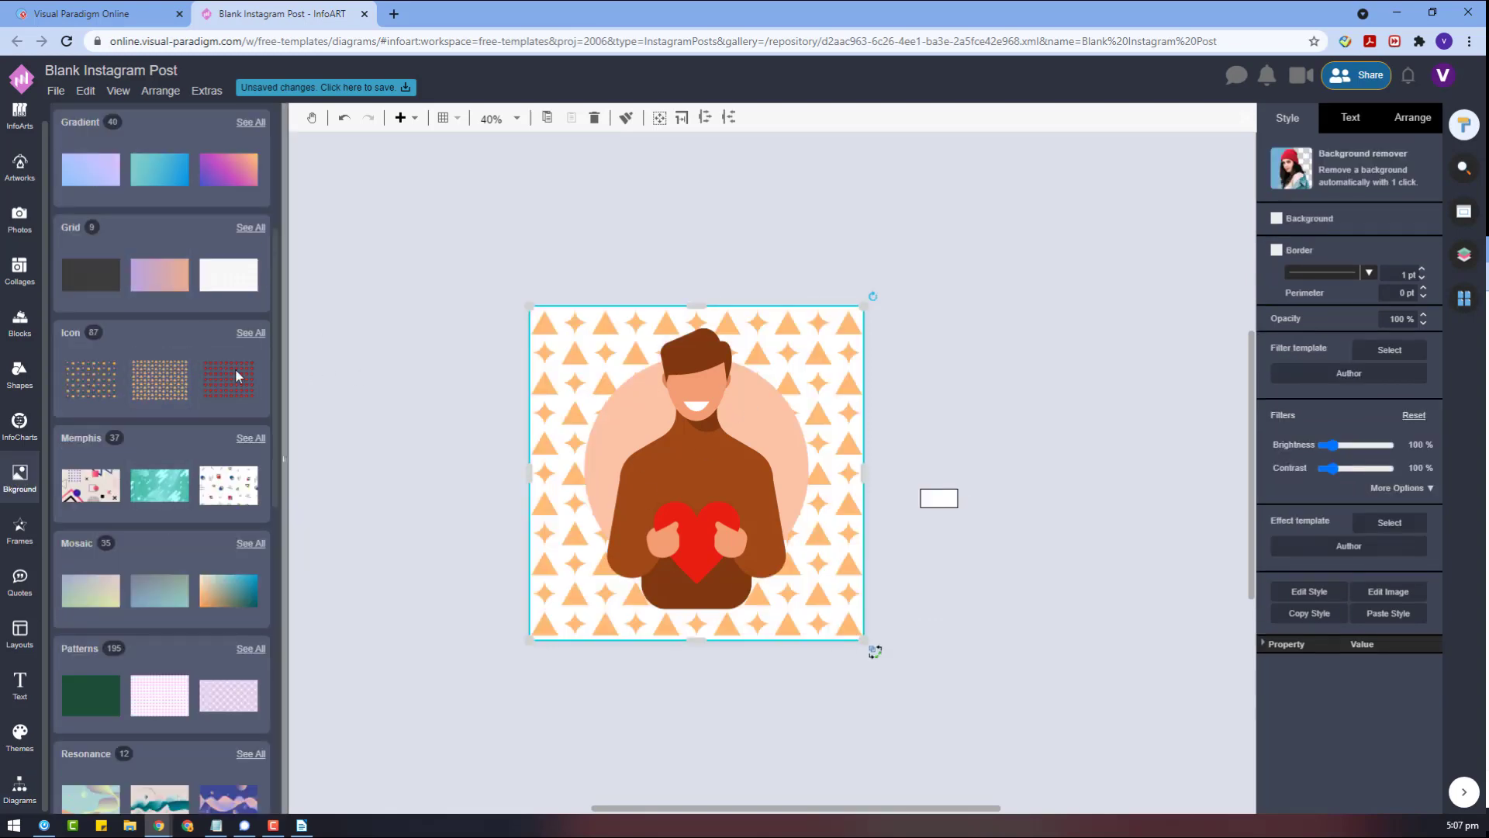
Step: Apply the orange circle pattern from the Icon backgrounds and reduce its opacity, trying 60% and 20%
{"action": "left_click", "coordinate": [251, 334]}
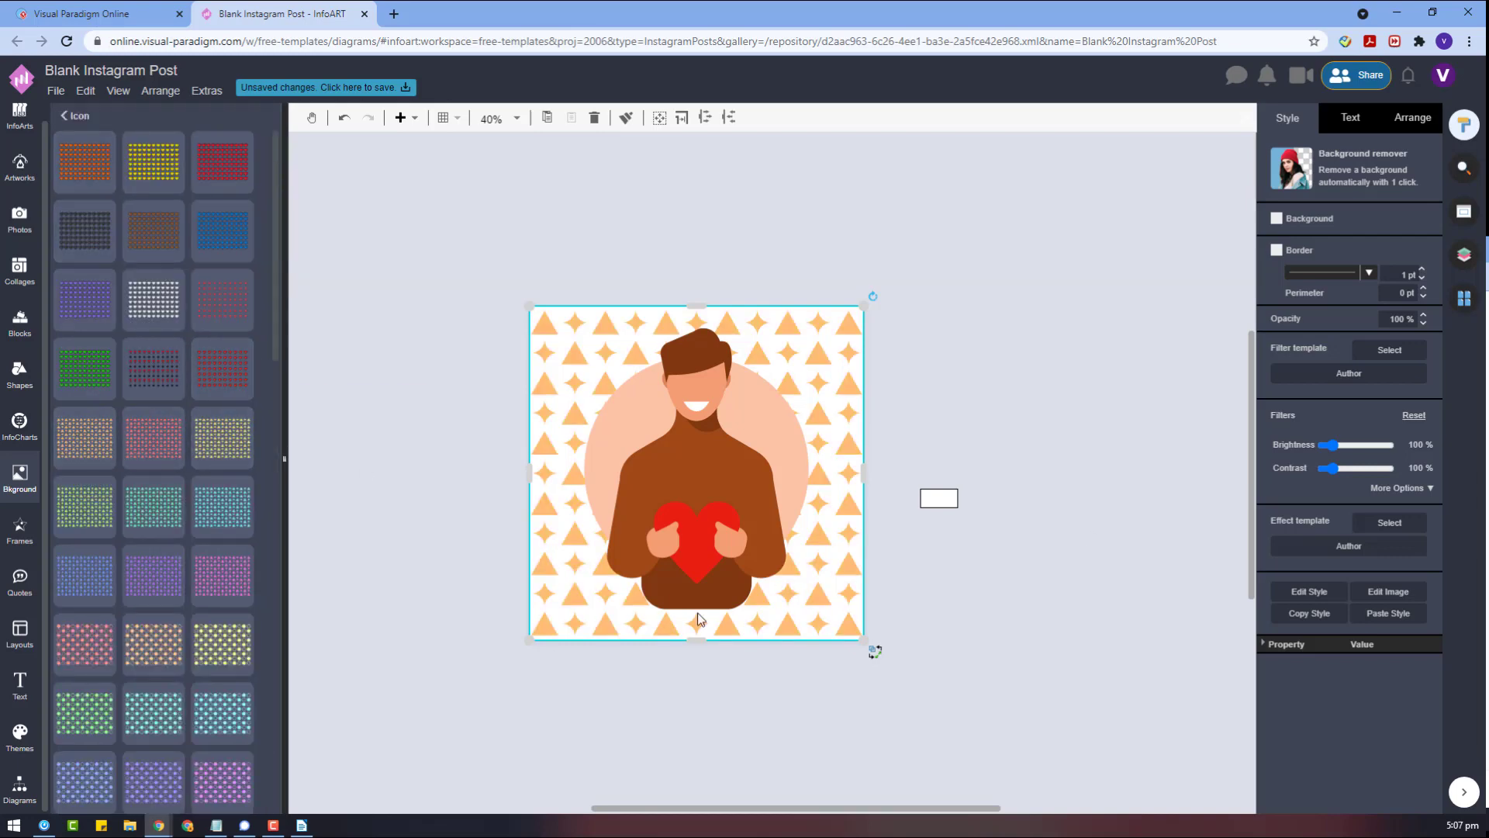
{"action": "left_click", "coordinate": [138, 653]}
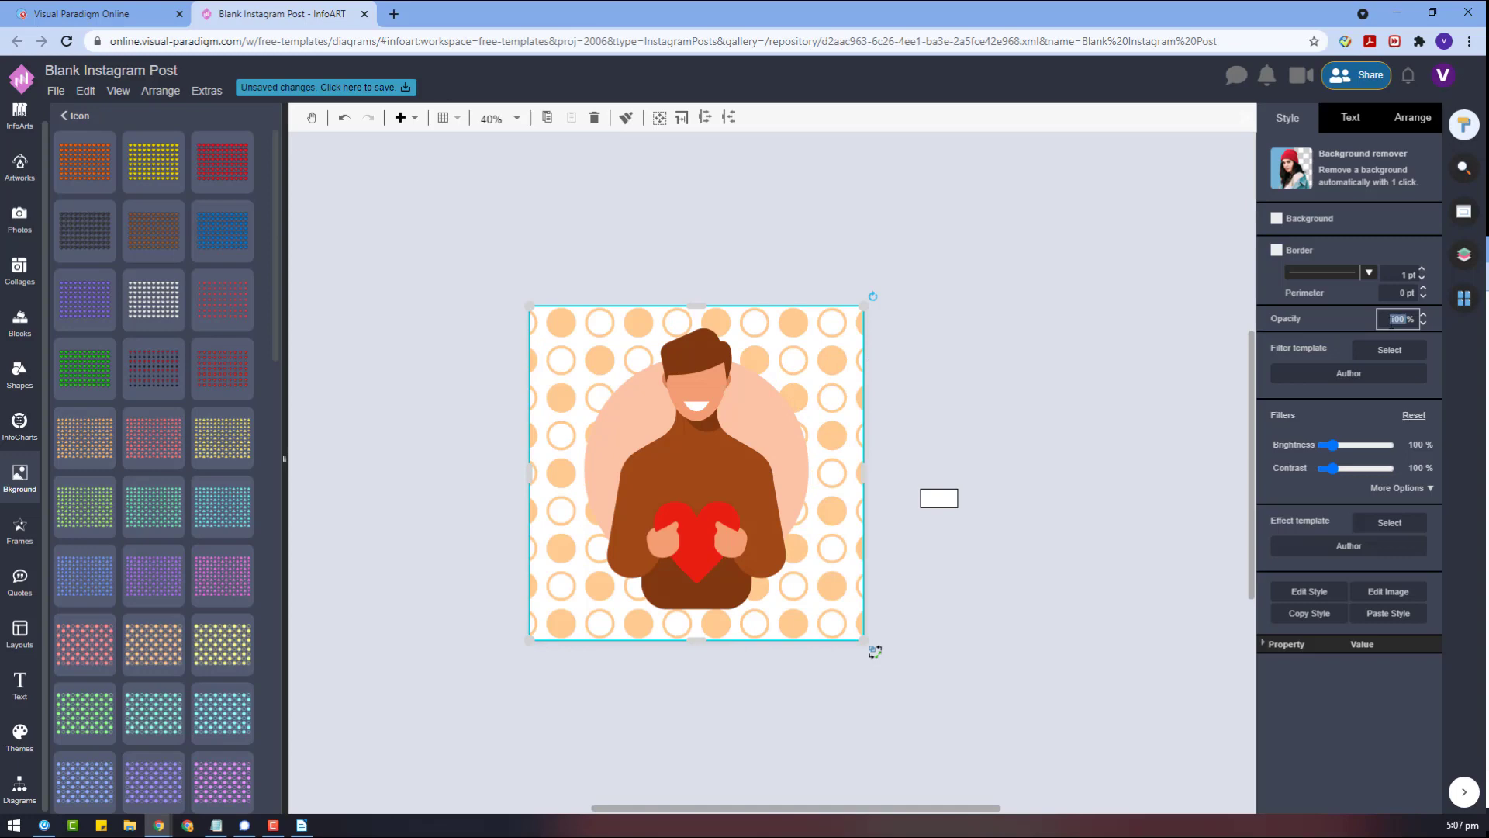
{"action": "type", "text": "60"}
{"action": "key", "text": "Return"}
{"action": "type", "text": "20"}
{"action": "key", "text": "Return"}
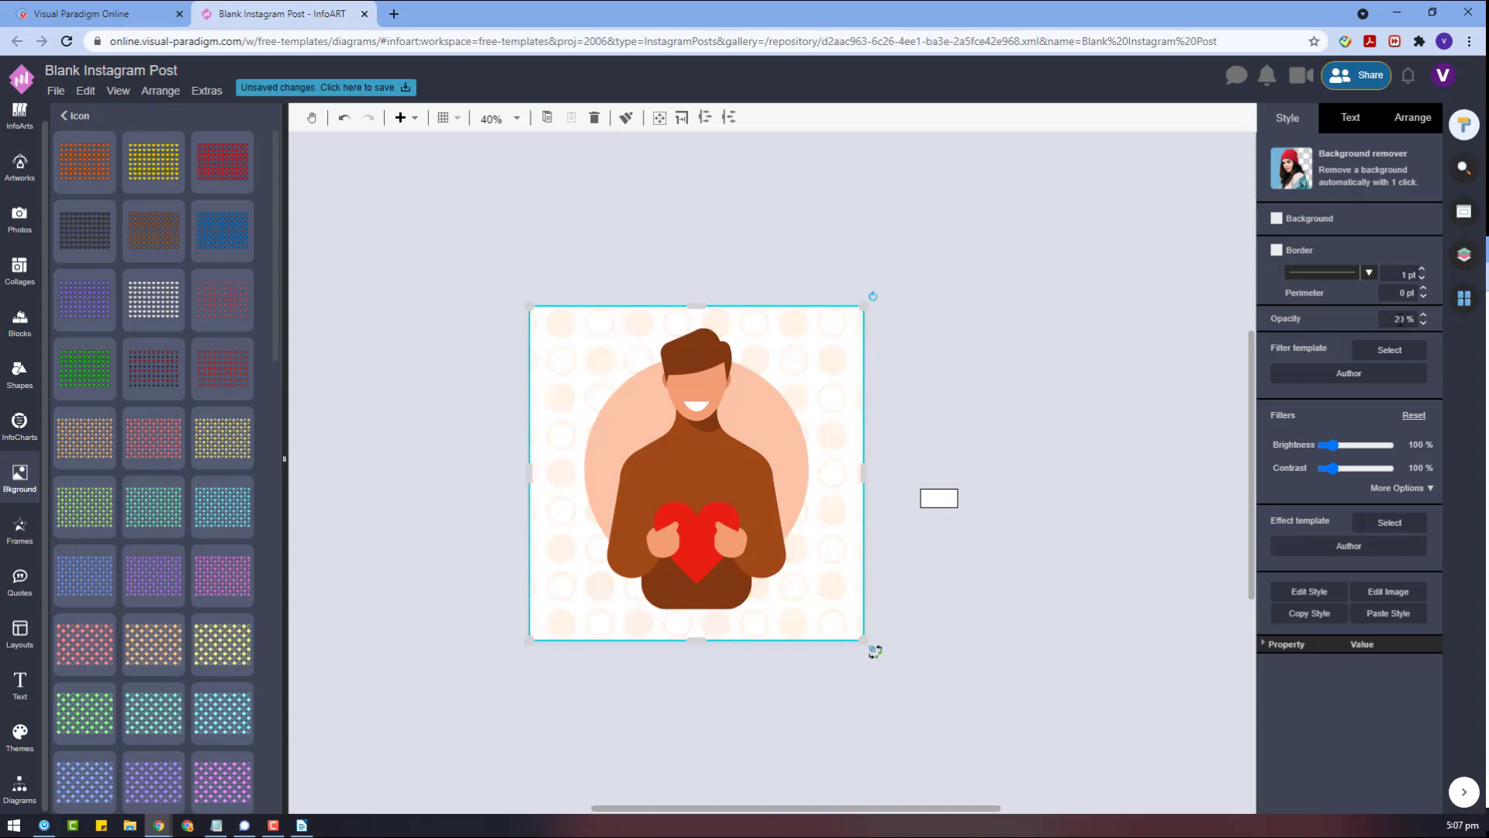
Step: Recolour the peach circle behind the man to a lighter yellowish orange
{"action": "left_click", "coordinate": [807, 427]}
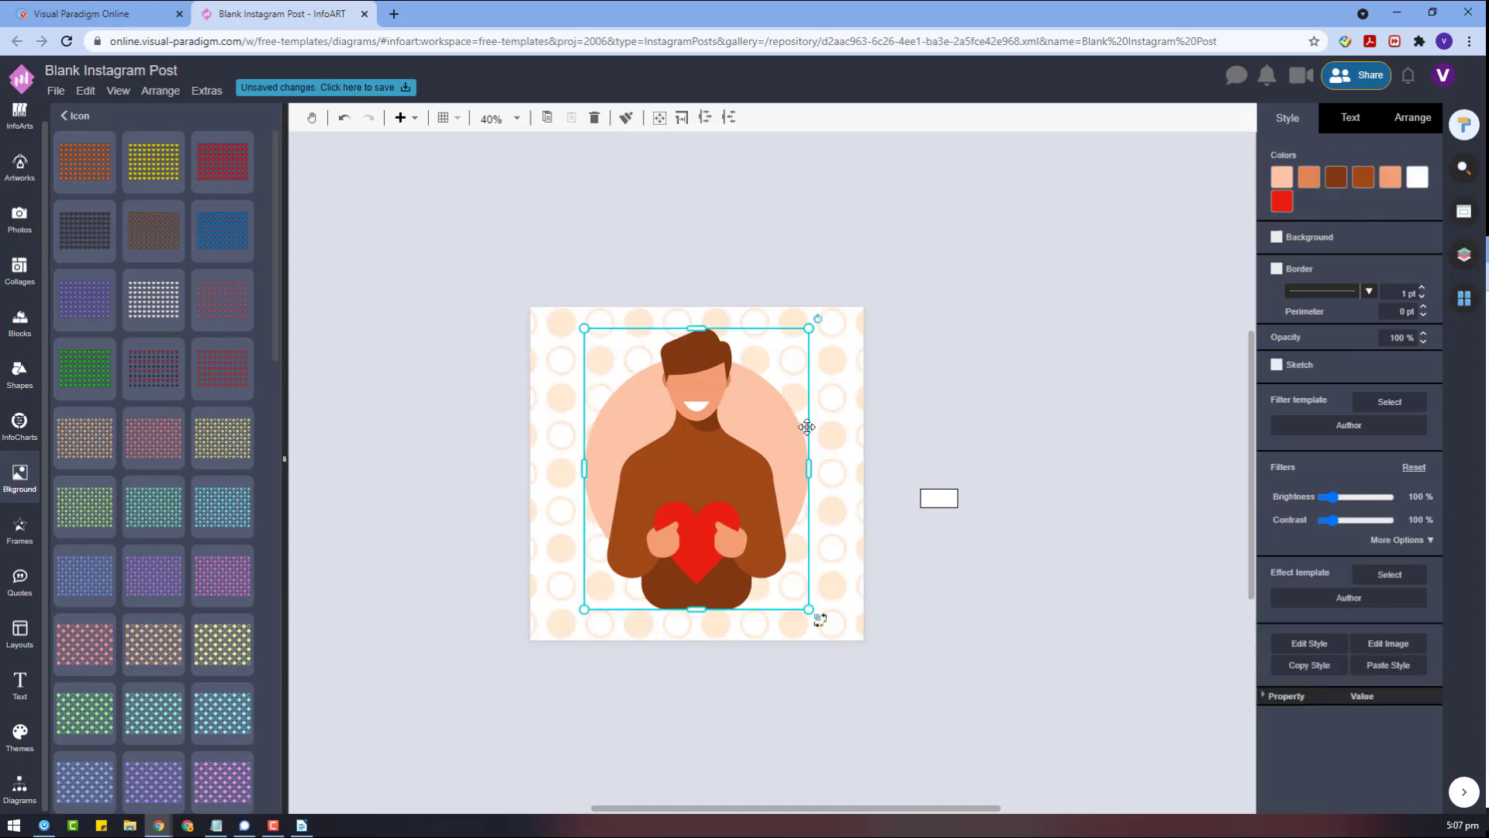
{"action": "left_click", "coordinate": [1282, 177]}
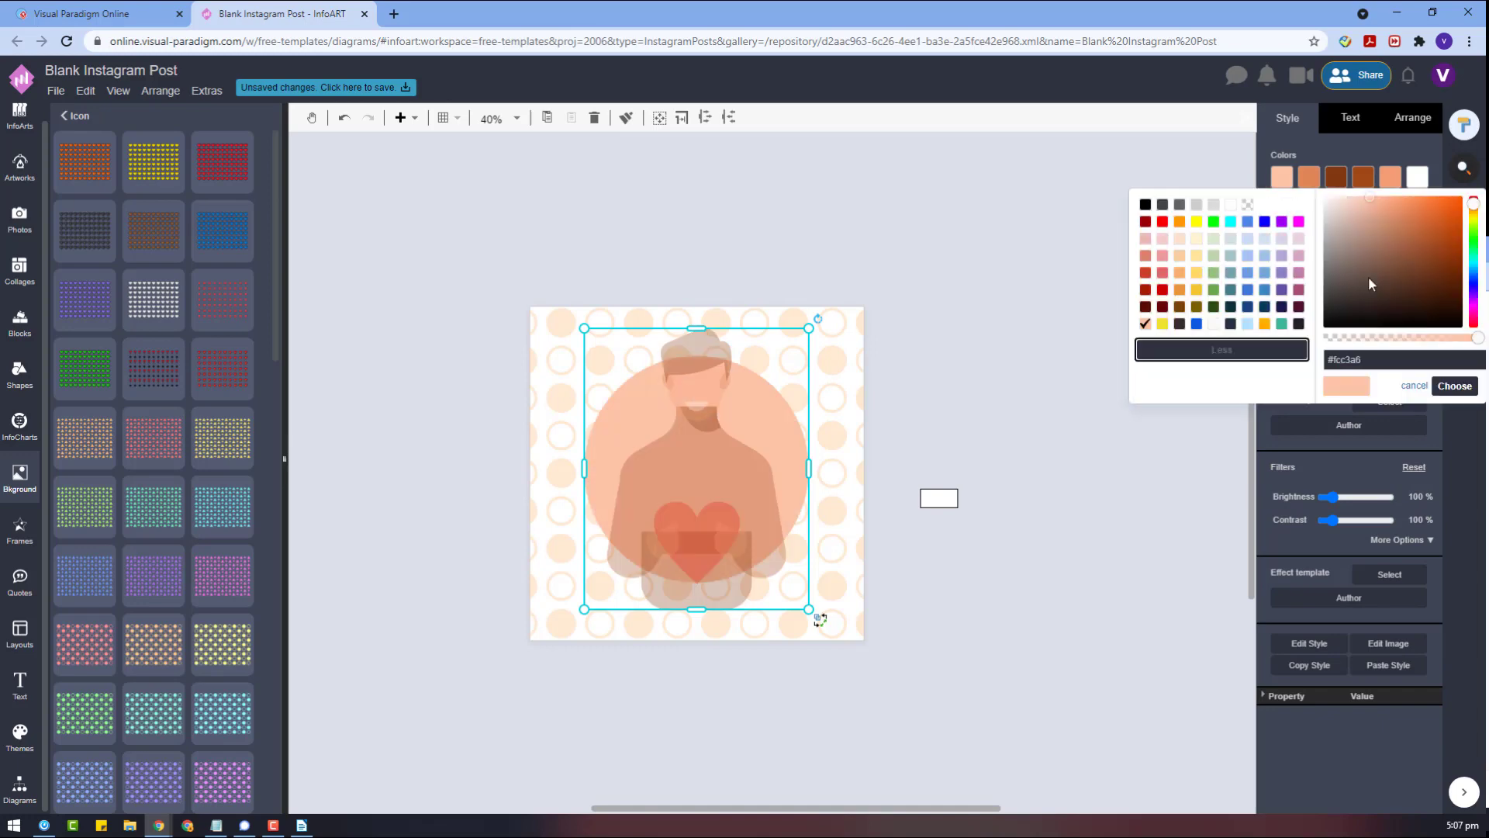
{"action": "left_click", "coordinate": [1475, 208]}
{"action": "left_click", "coordinate": [1455, 386]}
{"action": "left_click", "coordinate": [915, 354]}
Step: Enlarge the white rectangle and lay it without an outline across the full width of the page's bottom edge
{"action": "left_click", "coordinate": [740, 414]}
{"action": "left_click_drag", "start_coordinate": [929, 500], "coordinate": [1069, 504]}
{"action": "double_click", "coordinate": [962, 549]}
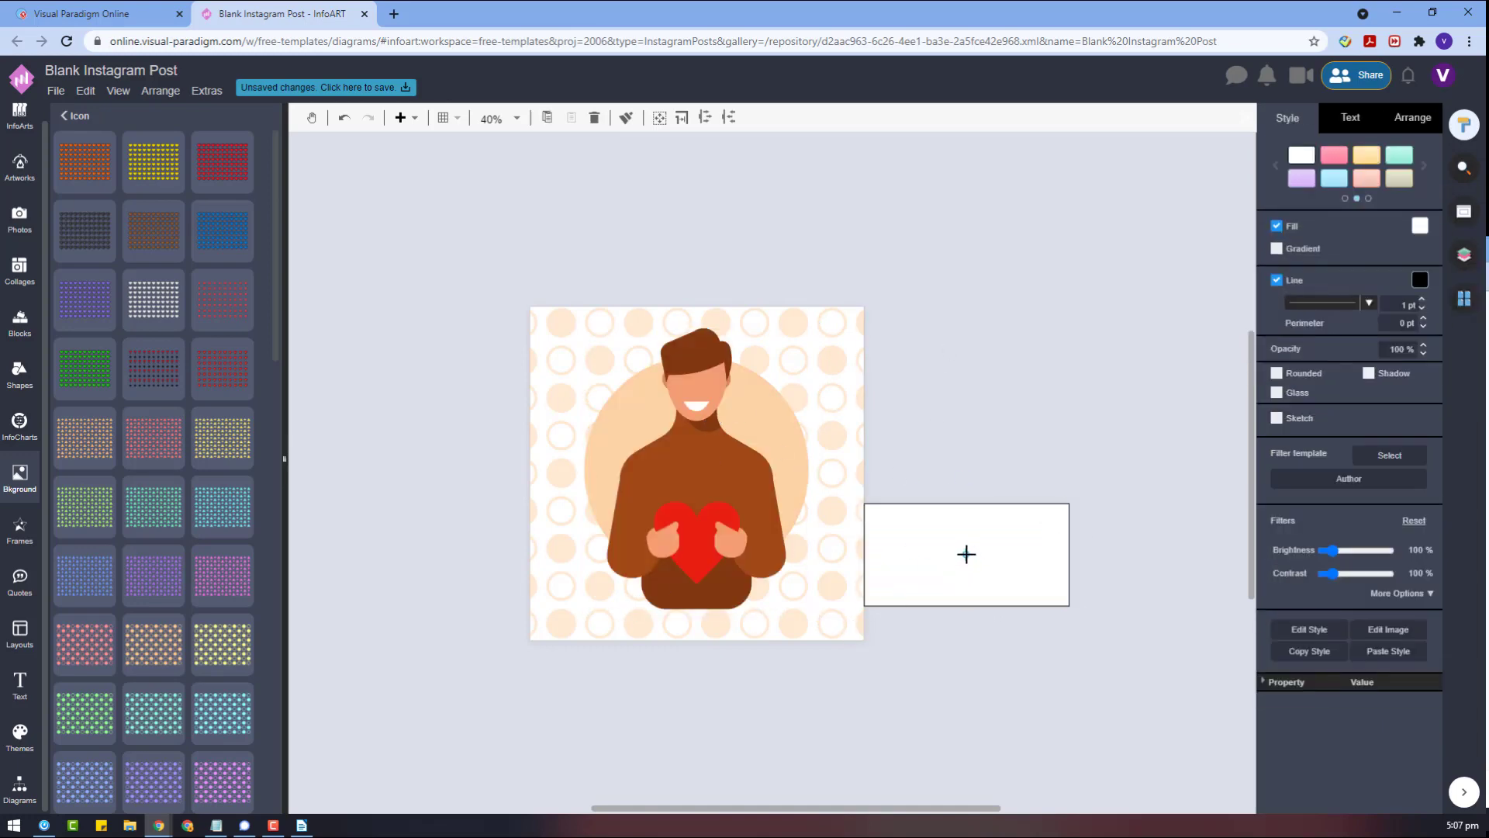
{"action": "left_click_drag", "start_coordinate": [965, 554], "coordinate": [865, 587]}
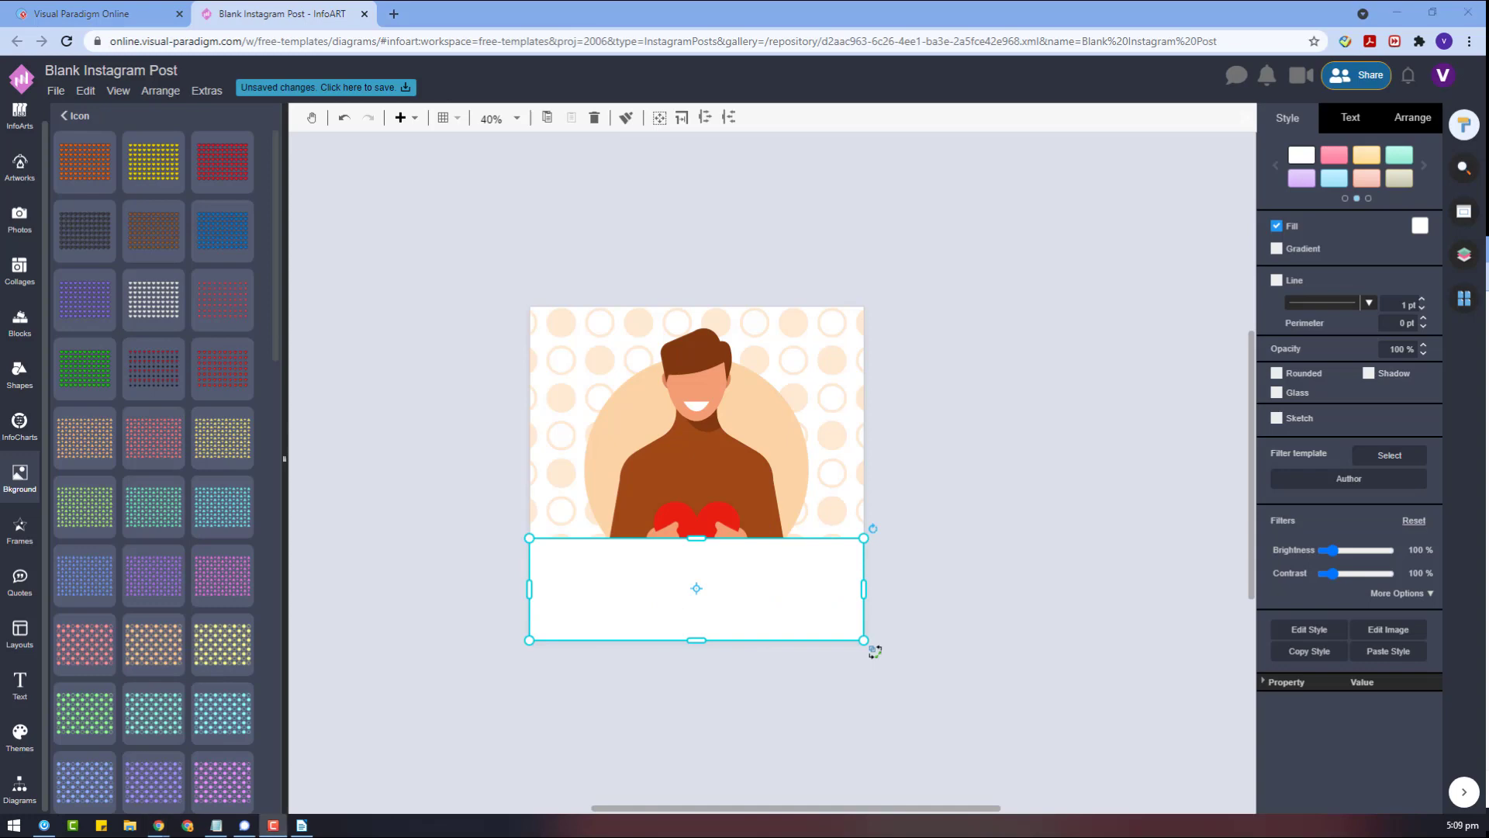
Step: Set the page background colour to pale yellow
{"action": "left_click", "coordinate": [835, 439]}
{"action": "left_click", "coordinate": [1377, 238]}
{"action": "left_click", "coordinate": [1366, 300]}
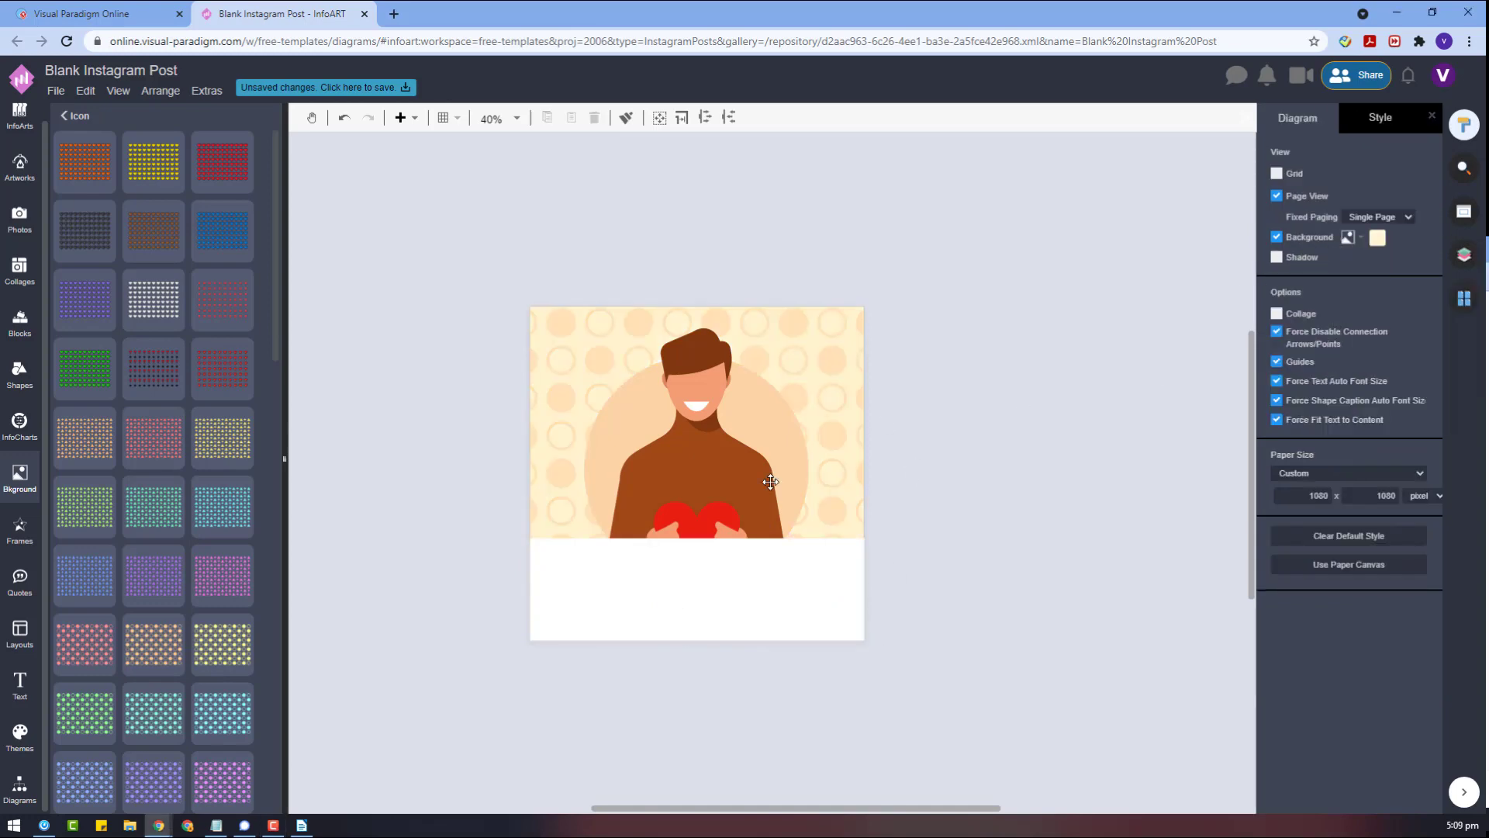
Step: Lower the white rectangle's top edge so it hides only the bottom of the man's sweater
{"action": "left_click", "coordinate": [743, 480]}
{"action": "right_click", "coordinate": [740, 487]}
{"action": "left_click", "coordinate": [698, 571]}
{"action": "left_click_drag", "start_coordinate": [696, 537], "coordinate": [705, 592]}
{"action": "left_click", "coordinate": [802, 646]}
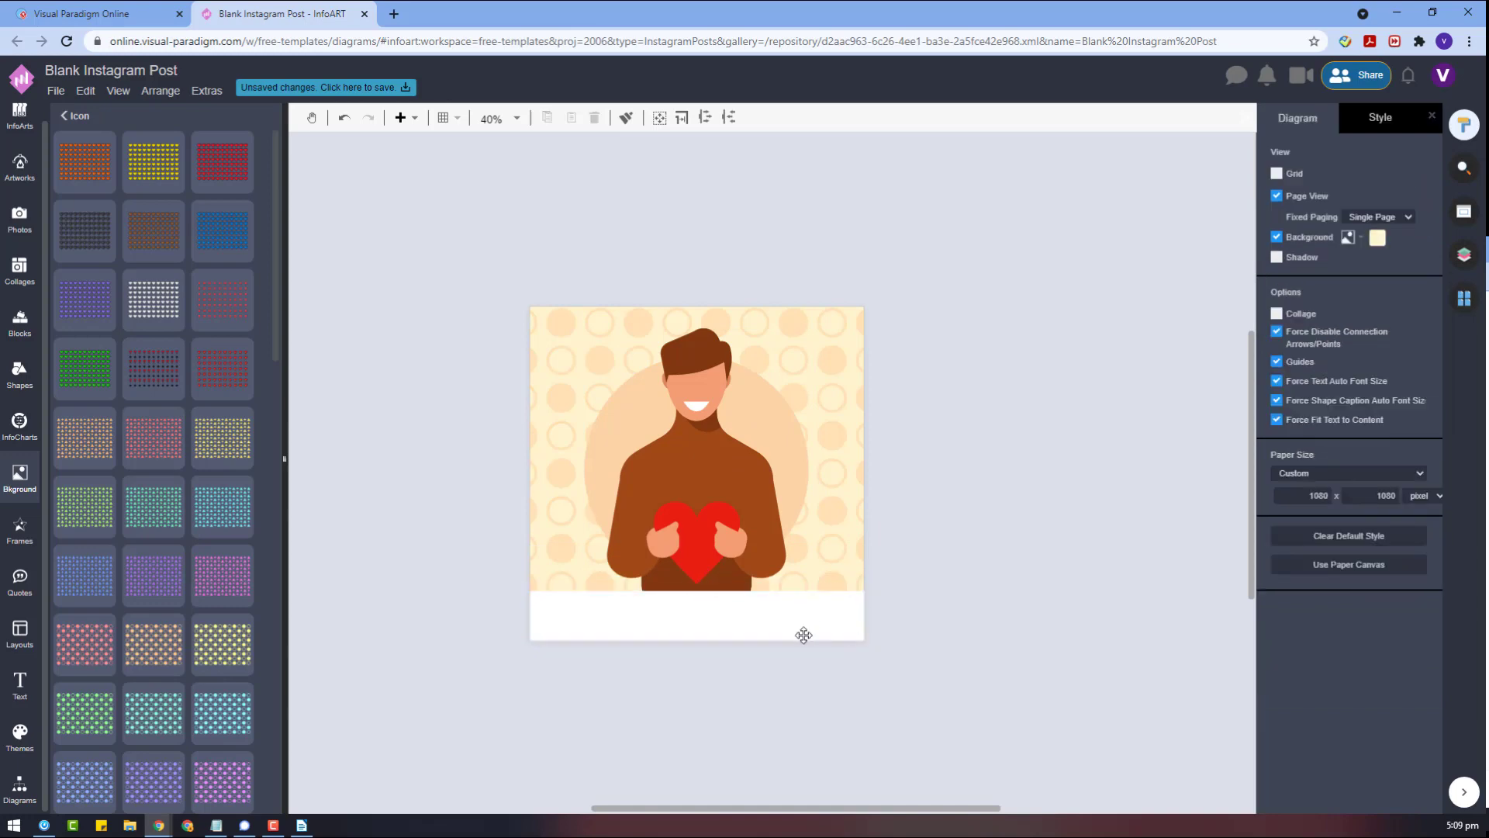
{"action": "left_click", "coordinate": [803, 630]}
{"action": "left_click", "coordinate": [976, 467]}
{"action": "double_click", "coordinate": [636, 669]}
{"action": "left_click", "coordinate": [715, 707]}
{"action": "left_click", "coordinate": [705, 627]}
{"action": "left_click", "coordinate": [716, 698]}
{"action": "double_click", "coordinate": [715, 708]}
{"action": "left_click", "coordinate": [936, 642]}
Step: Add the pink ribbon from the Ribbons blocks beside the page
{"action": "left_click", "coordinate": [23, 173]}
{"action": "left_click", "coordinate": [16, 390]}
{"action": "left_click", "coordinate": [30, 333]}
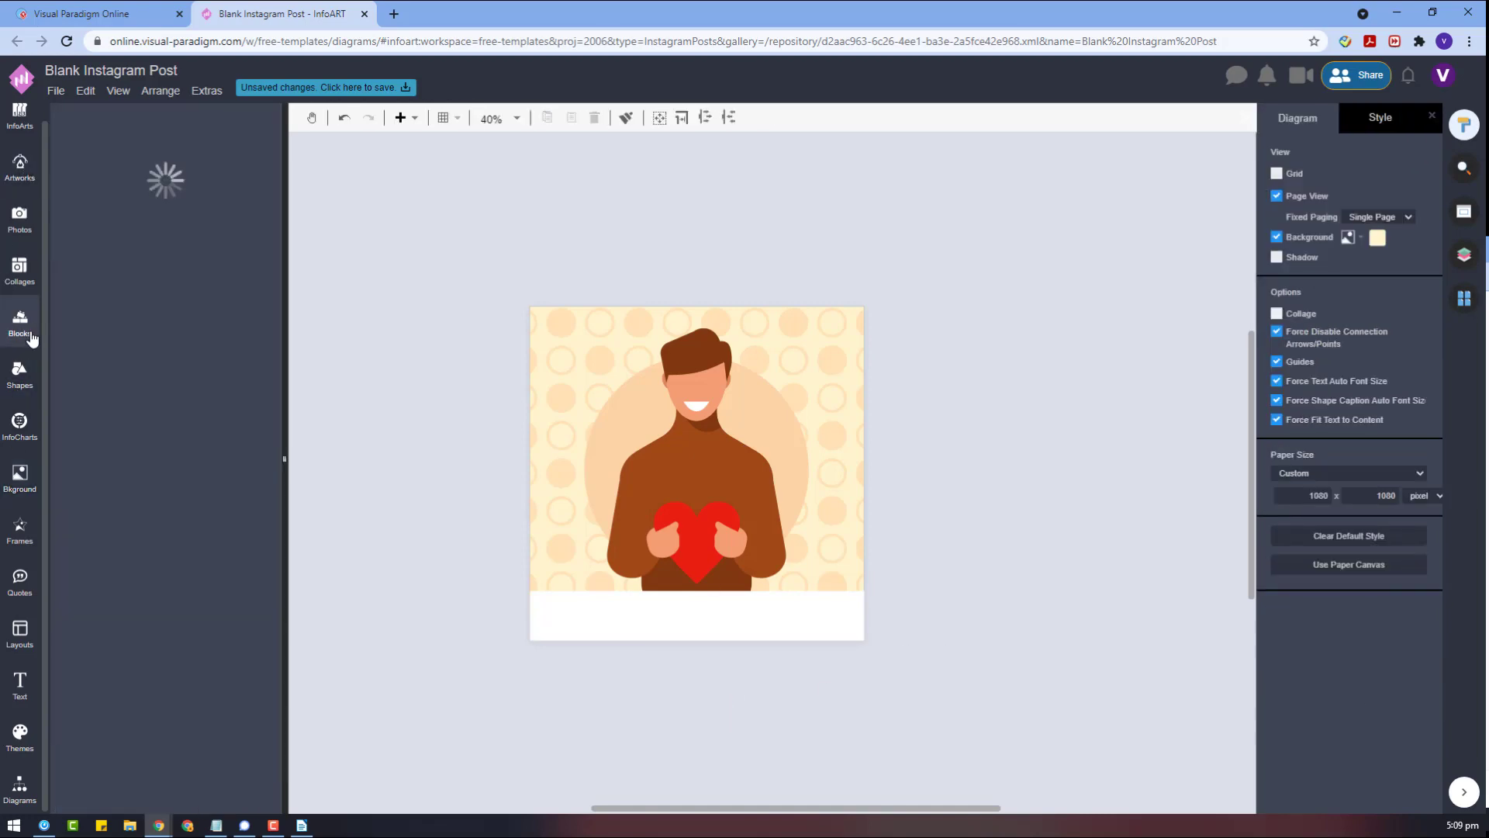
{"action": "scroll", "coordinate": [221, 548], "scroll_direction": "down", "scroll_amount": 5}
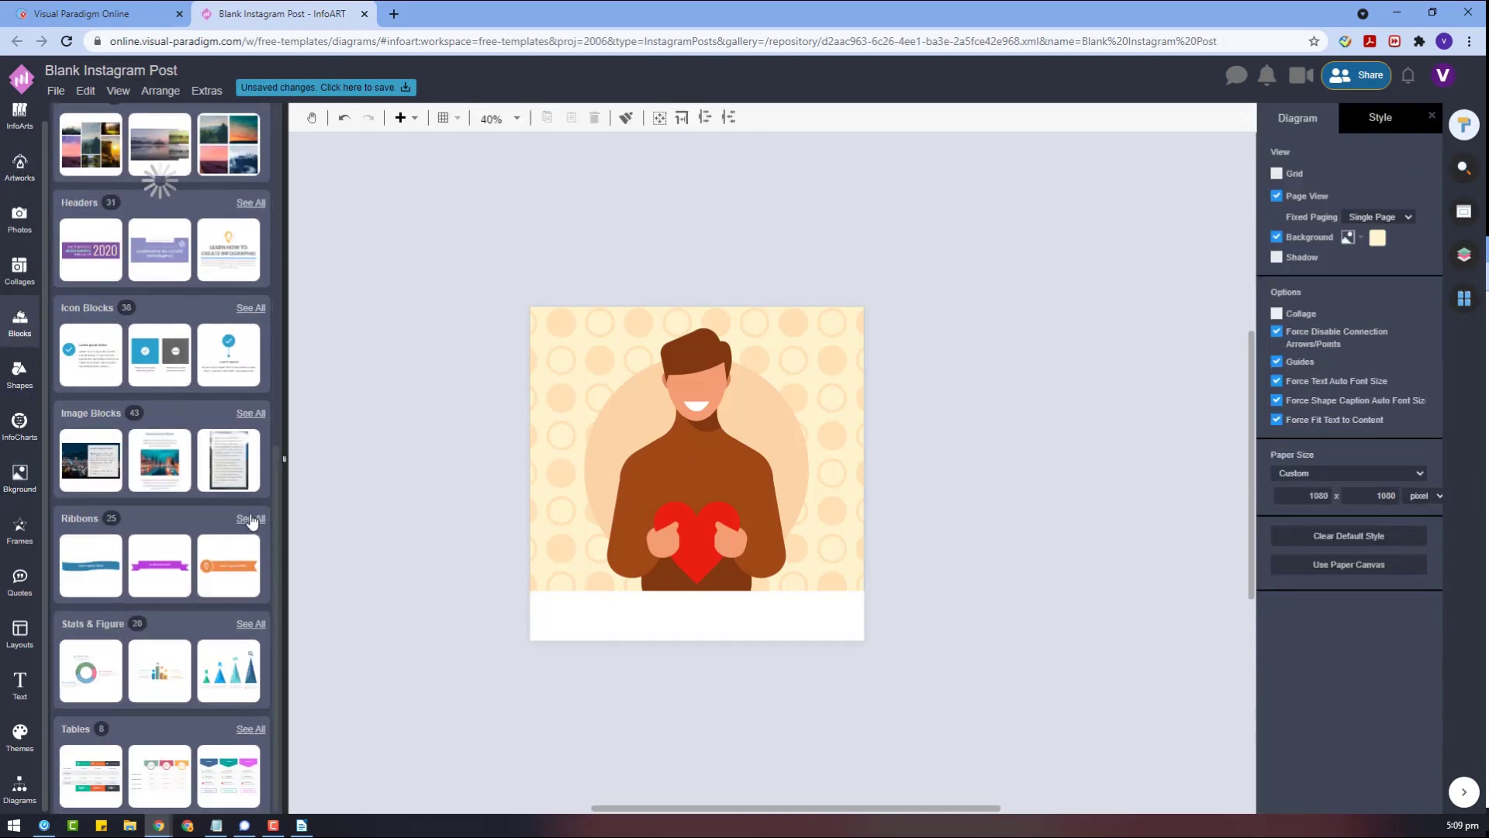
{"action": "left_click", "coordinate": [251, 519]}
{"action": "left_click_drag", "start_coordinate": [101, 171], "coordinate": [947, 491]}
{"action": "left_click", "coordinate": [988, 372]}
{"action": "key", "text": "Delete"}
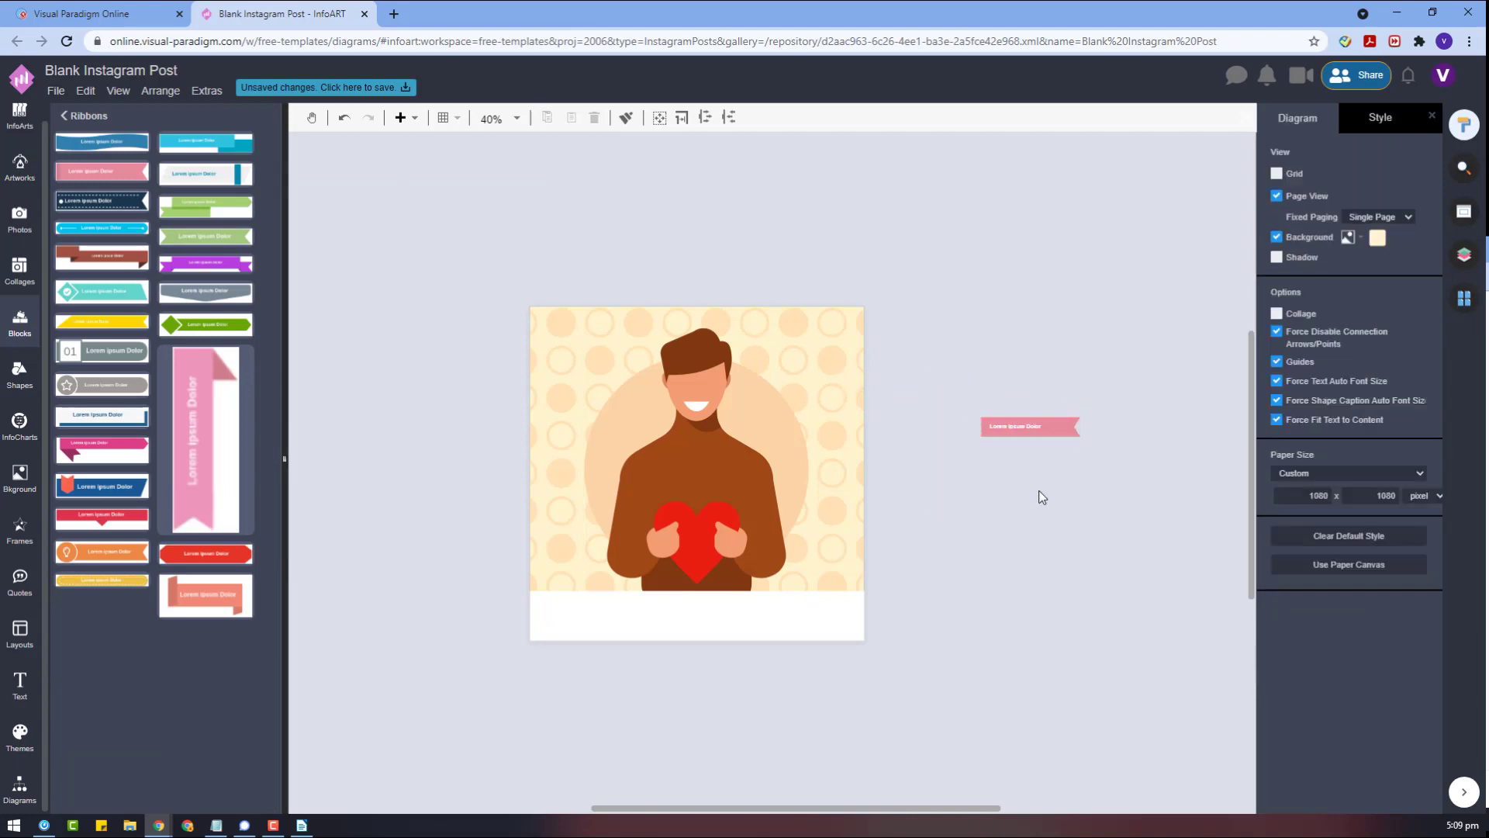
Step: Rotate the pink ribbon 90° so it hangs vertically and delete its placeholder text
{"action": "left_click", "coordinate": [1050, 422]}
{"action": "left_click_drag", "start_coordinate": [1088, 407], "coordinate": [1047, 487]}
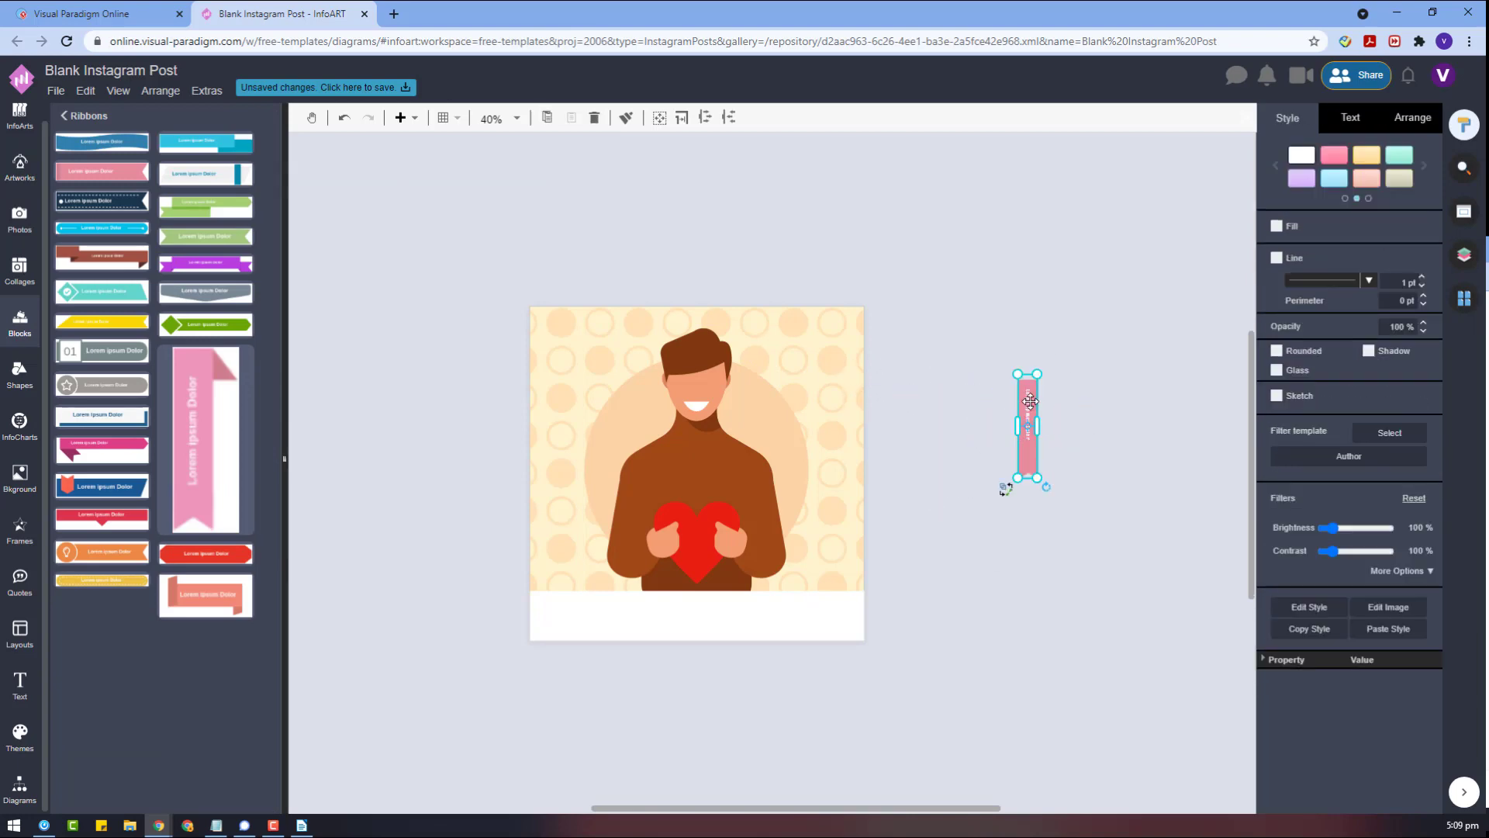
{"action": "left_click", "coordinate": [1030, 404]}
{"action": "key", "text": "Delete"}
Step: Widen the vertical pink ribbon and move it close to the page's upper-right corner
{"action": "left_click", "coordinate": [1031, 418]}
{"action": "left_click", "coordinate": [1067, 421]}
{"action": "left_click", "coordinate": [1033, 426]}
{"action": "left_click_drag", "start_coordinate": [1037, 426], "coordinate": [1080, 424]}
{"action": "left_click_drag", "start_coordinate": [1057, 406], "coordinate": [953, 338]}
{"action": "right_click", "coordinate": [823, 332]}
{"action": "left_click", "coordinate": [867, 557]}
{"action": "right_click", "coordinate": [952, 339]}
{"action": "left_click", "coordinate": [1001, 564]}
{"action": "left_click", "coordinate": [1005, 342]}
Step: Try the whole ribbon over the page's upper-right corner and move it back beside the page
{"action": "left_click_drag", "start_coordinate": [1021, 452], "coordinate": [874, 290]}
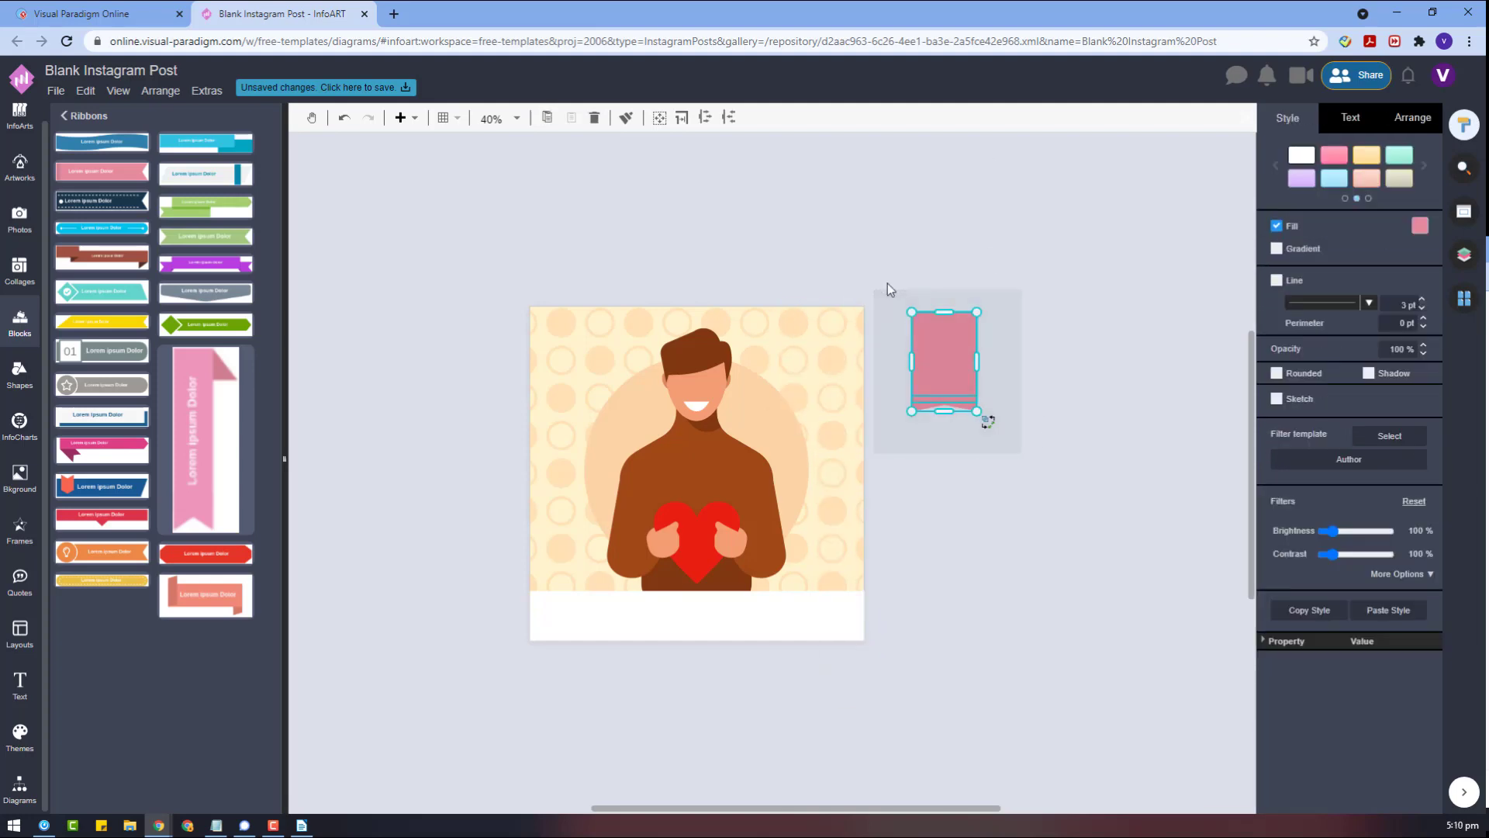
{"action": "left_click_drag", "start_coordinate": [956, 343], "coordinate": [827, 338]}
{"action": "left_click", "coordinate": [938, 326]}
{"action": "left_click", "coordinate": [833, 356]}
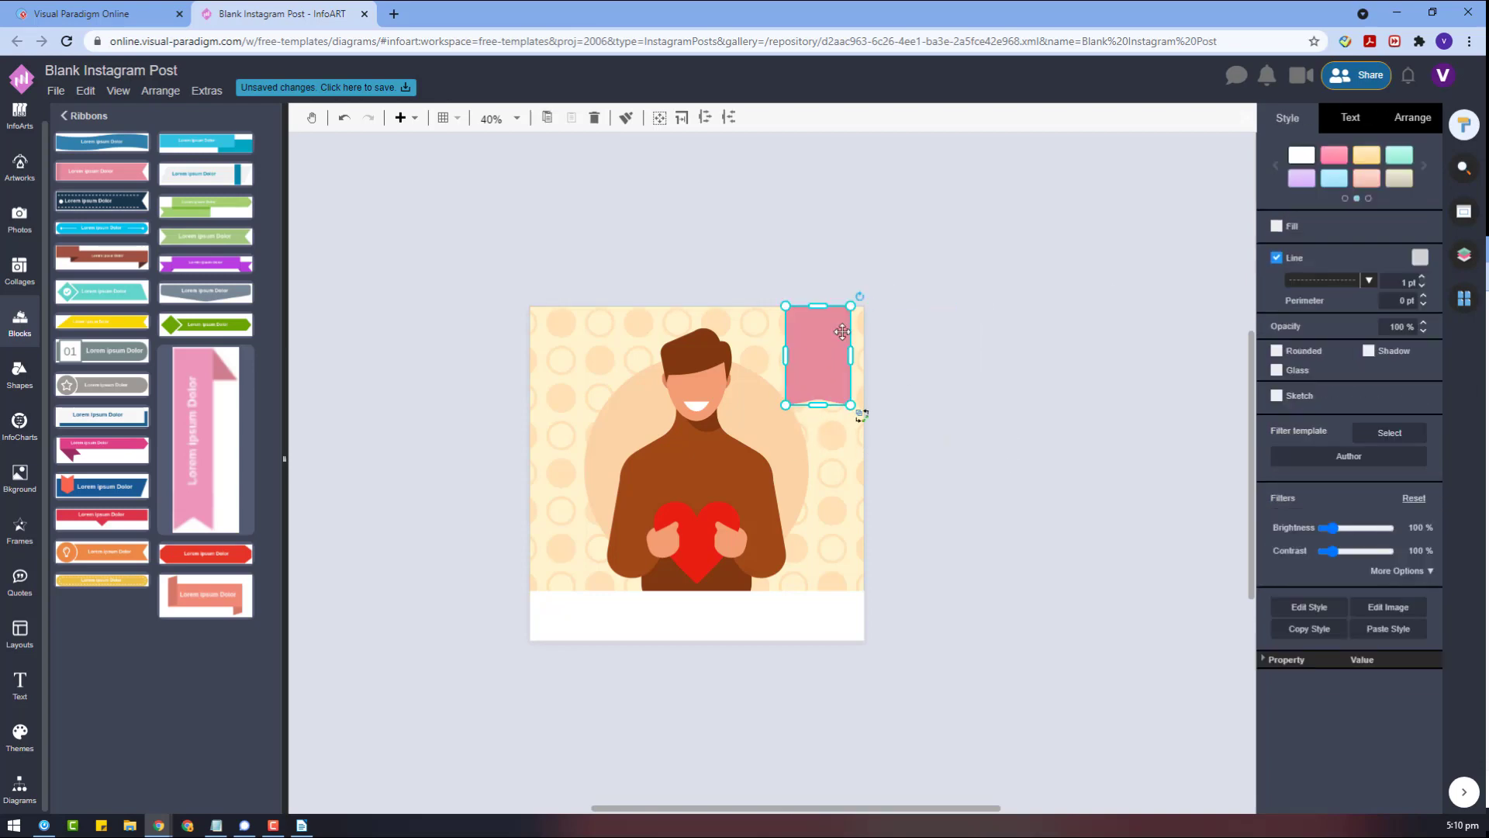
{"action": "left_click_drag", "start_coordinate": [858, 415], "coordinate": [1097, 412]}
Step: Recolour the heart in the man's hands magenta and restore its red colour
{"action": "left_click", "coordinate": [1353, 121]}
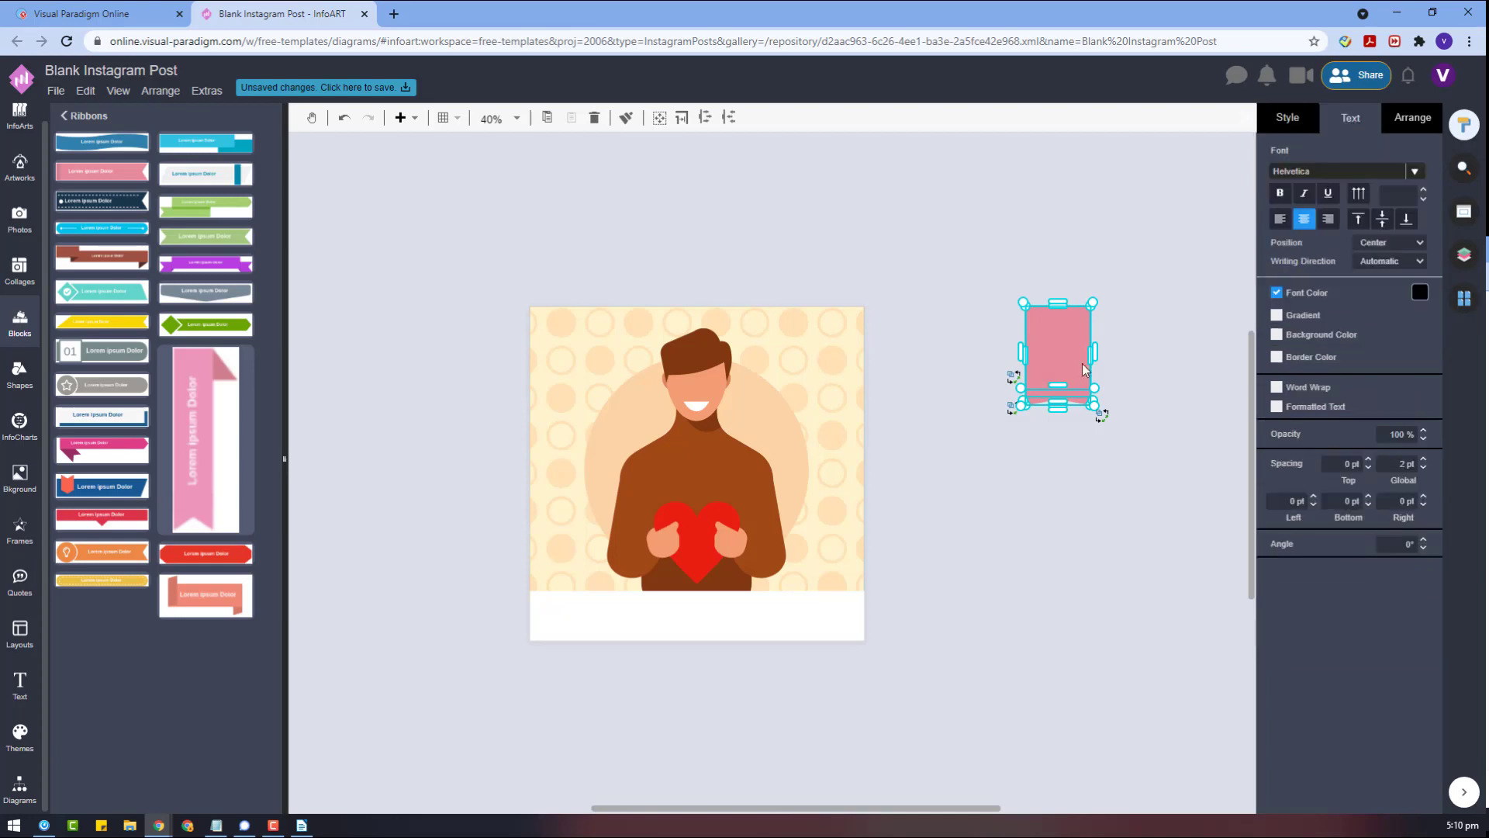
{"action": "left_click", "coordinate": [1287, 120]}
{"action": "left_click", "coordinate": [1420, 226]}
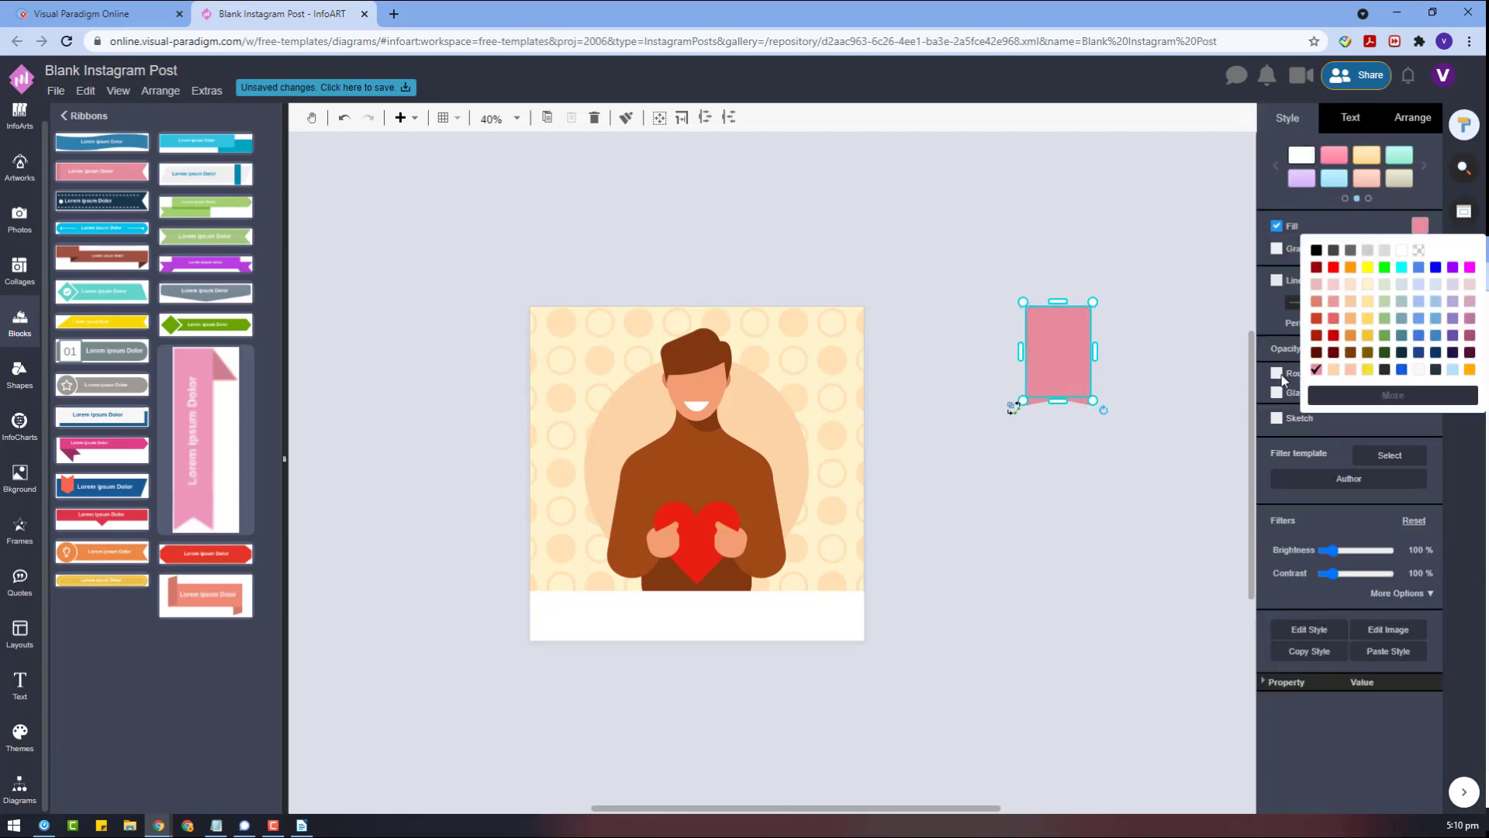
{"action": "left_click", "coordinate": [670, 536]}
{"action": "left_click", "coordinate": [1282, 203]}
{"action": "left_click", "coordinate": [1314, 370]}
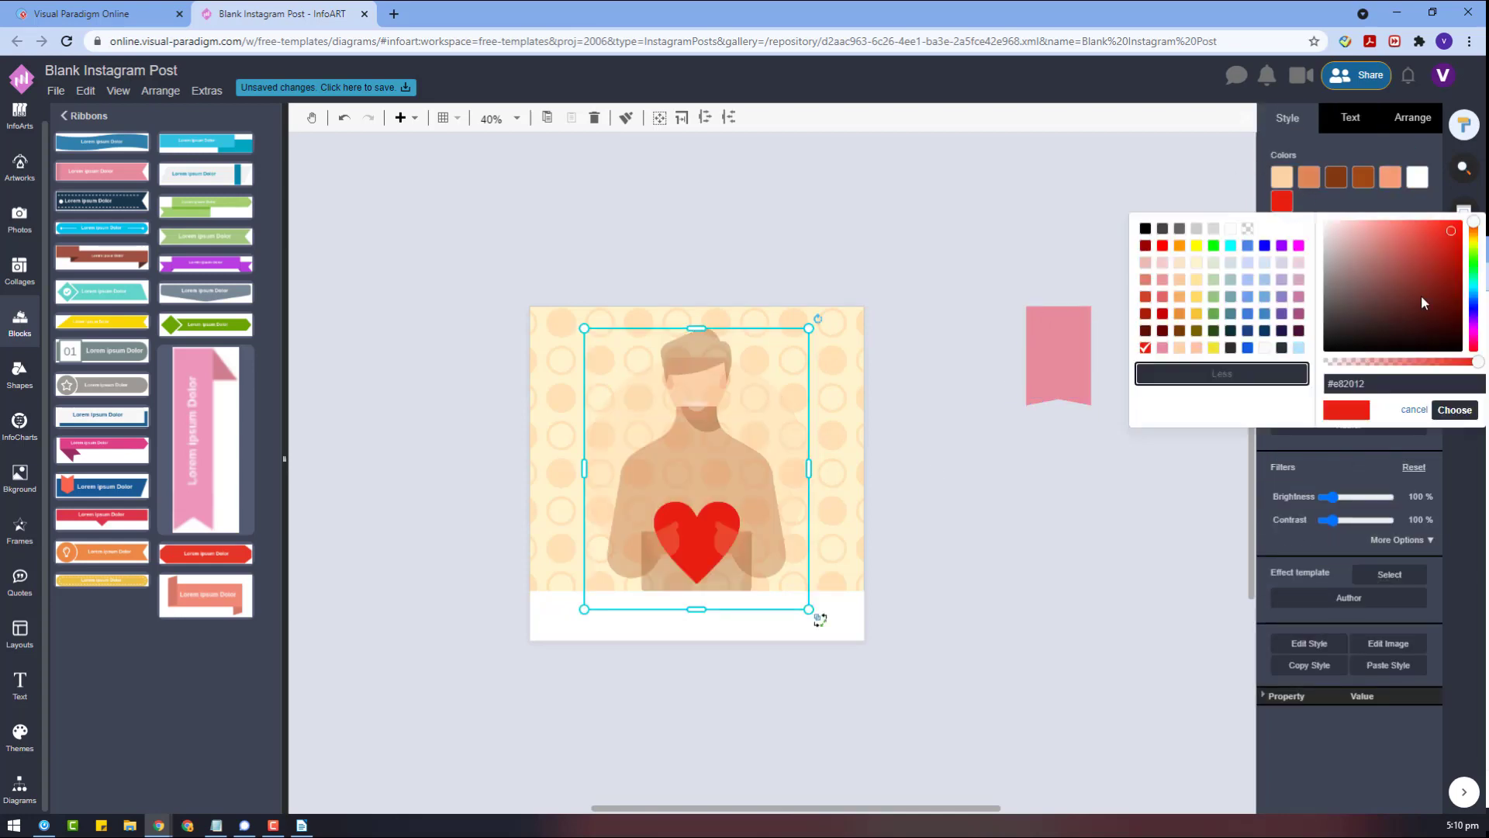
{"action": "left_click", "coordinate": [1476, 342]}
{"action": "left_click", "coordinate": [1465, 413]}
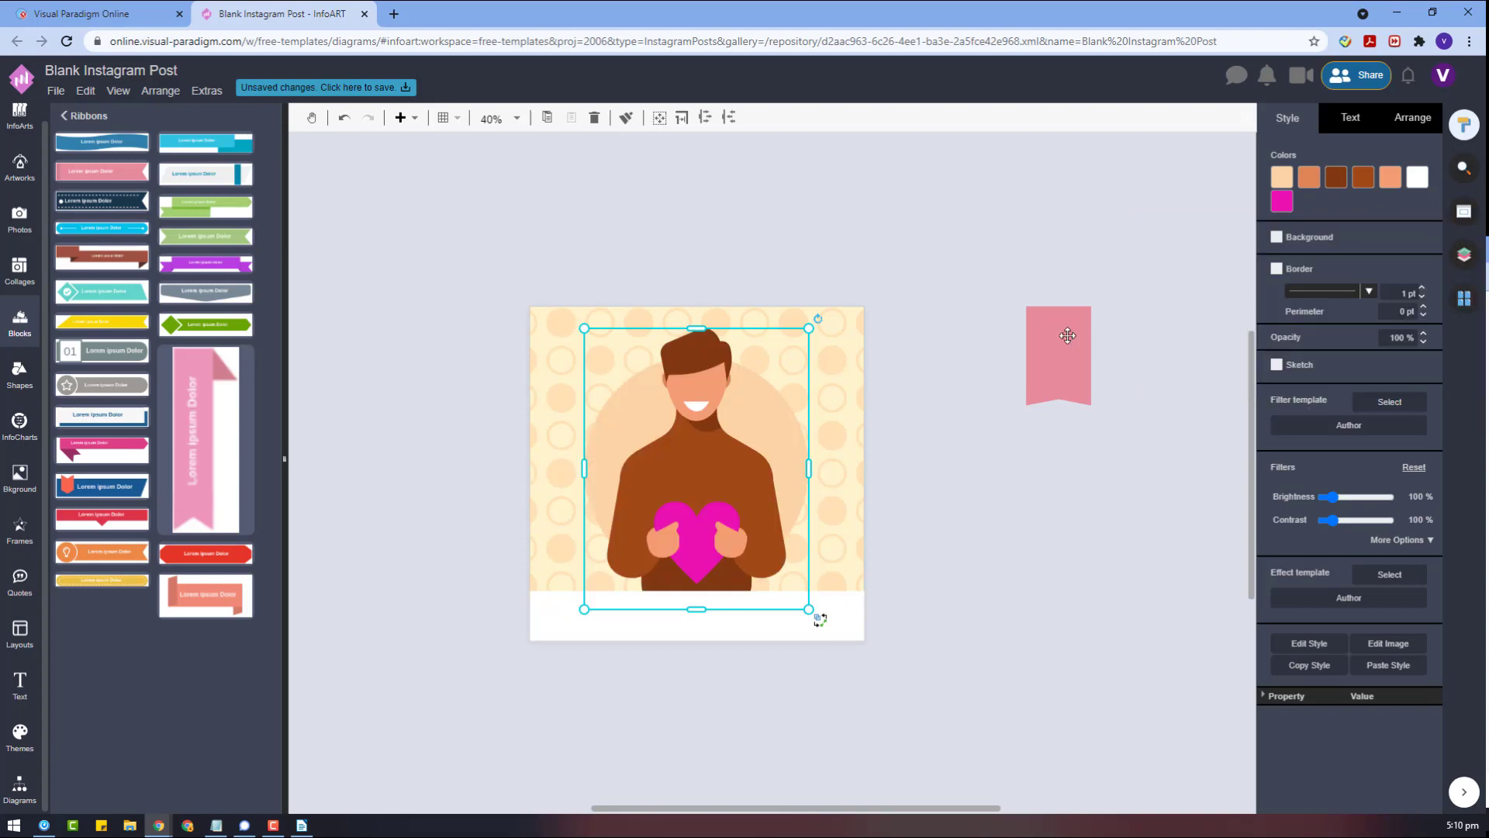
{"action": "left_click", "coordinate": [1282, 201]}
{"action": "left_click", "coordinate": [1318, 356]}
Step: Fill the ribbon's body and its notched tail with the heart's red colour
{"action": "left_click", "coordinate": [1082, 380]}
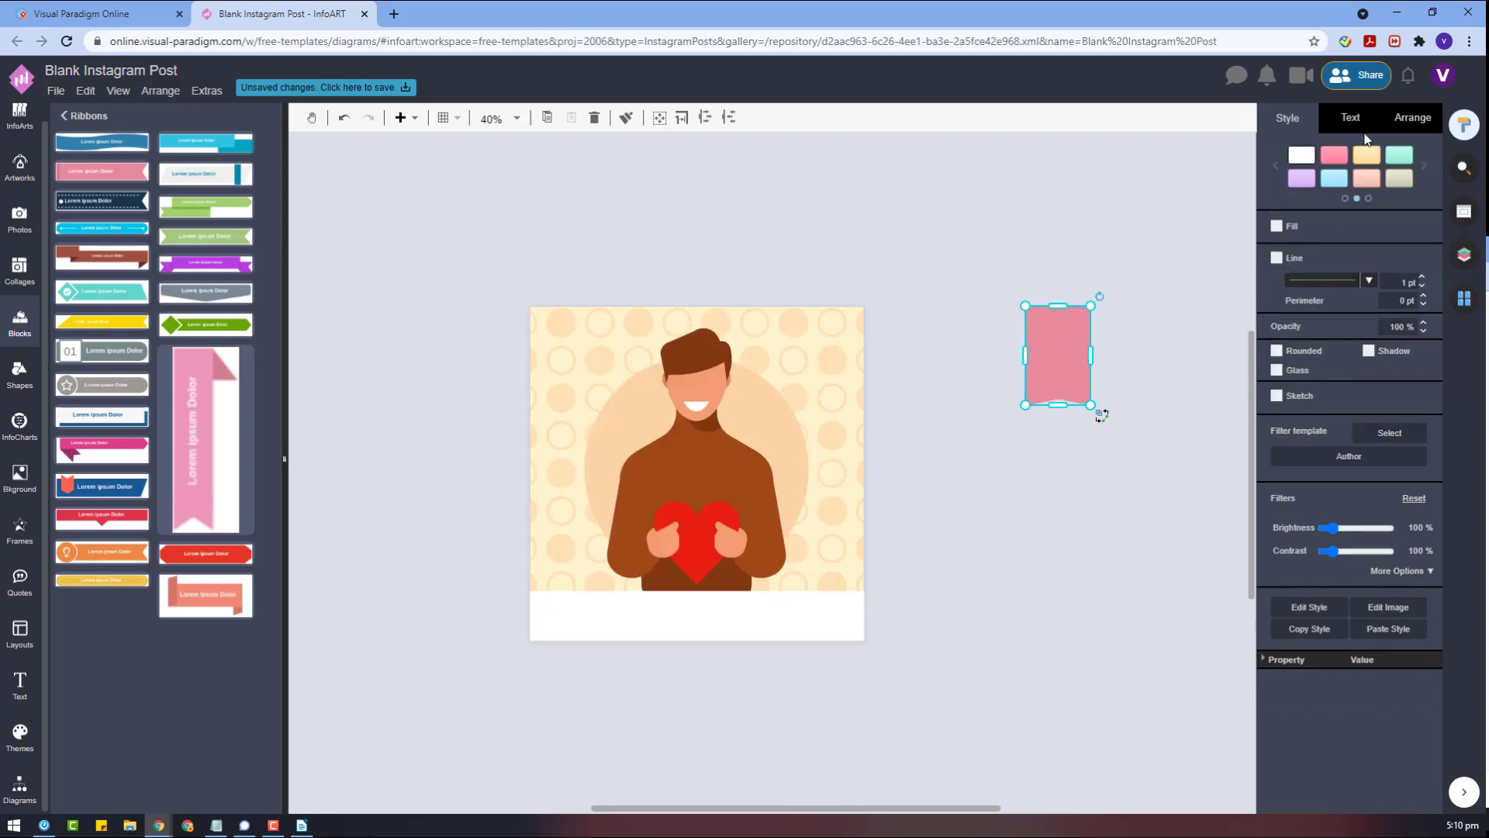
{"action": "left_click", "coordinate": [1420, 226]}
{"action": "left_click", "coordinate": [1333, 370]}
{"action": "left_click", "coordinate": [1058, 397]}
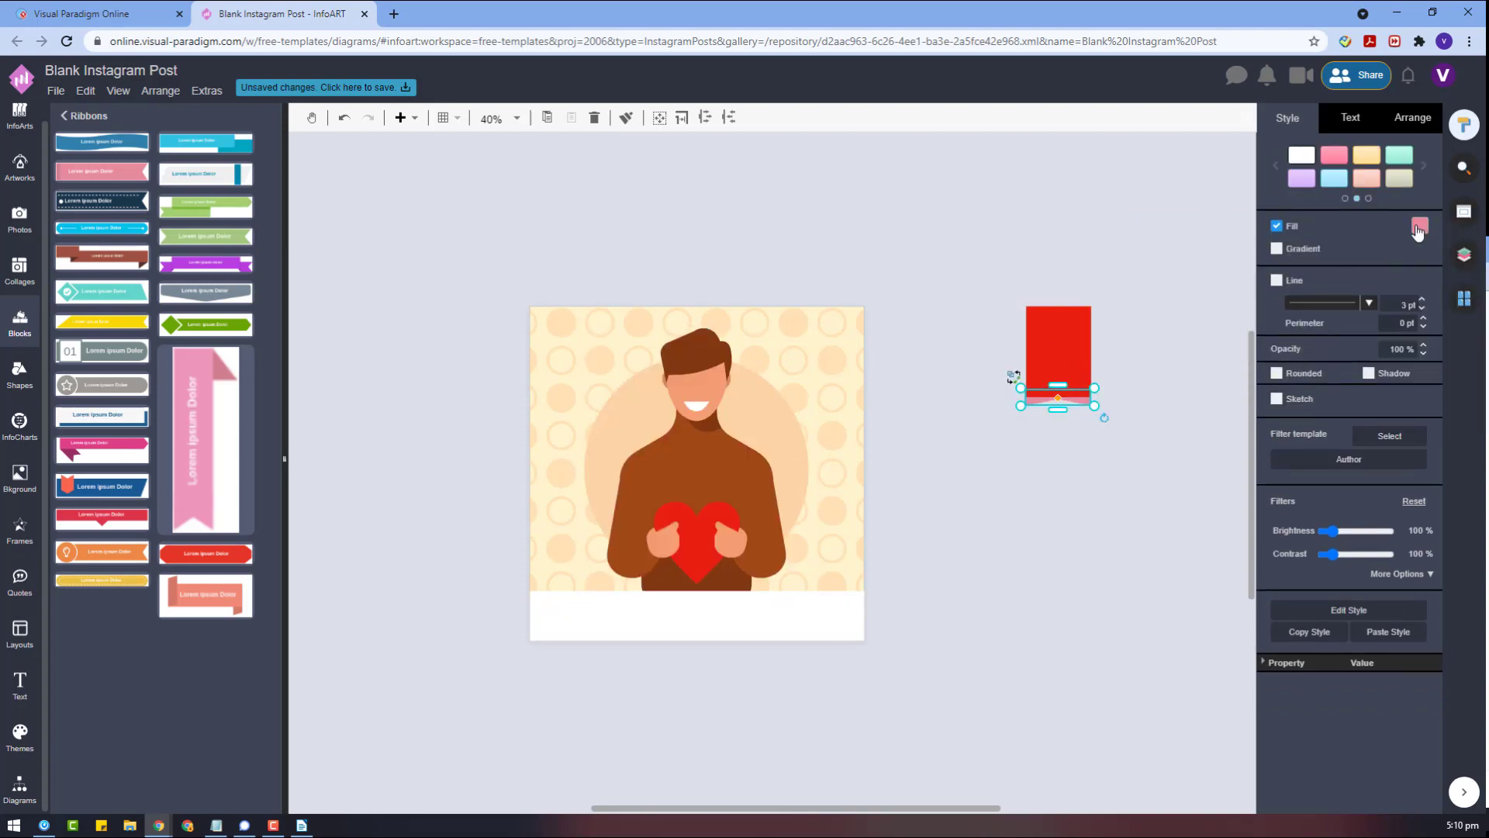
{"action": "left_click", "coordinate": [1420, 225]}
{"action": "left_click", "coordinate": [1333, 370]}
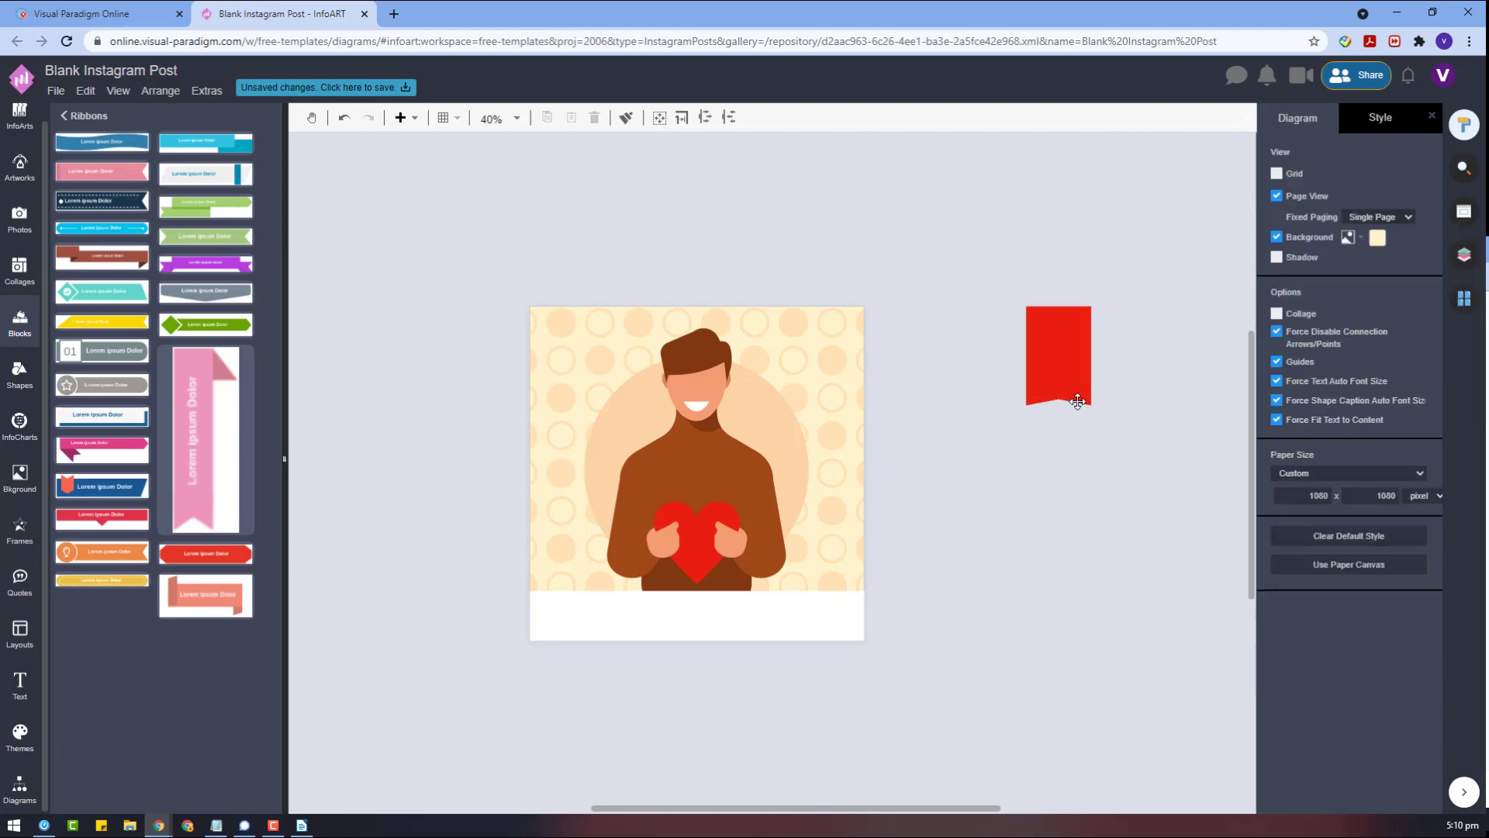
Step: Move the ribbon's notched tail down slightly and shift the ribbon body down to meet it
{"action": "double_click", "coordinate": [1057, 409]}
{"action": "key", "text": "Escape"}
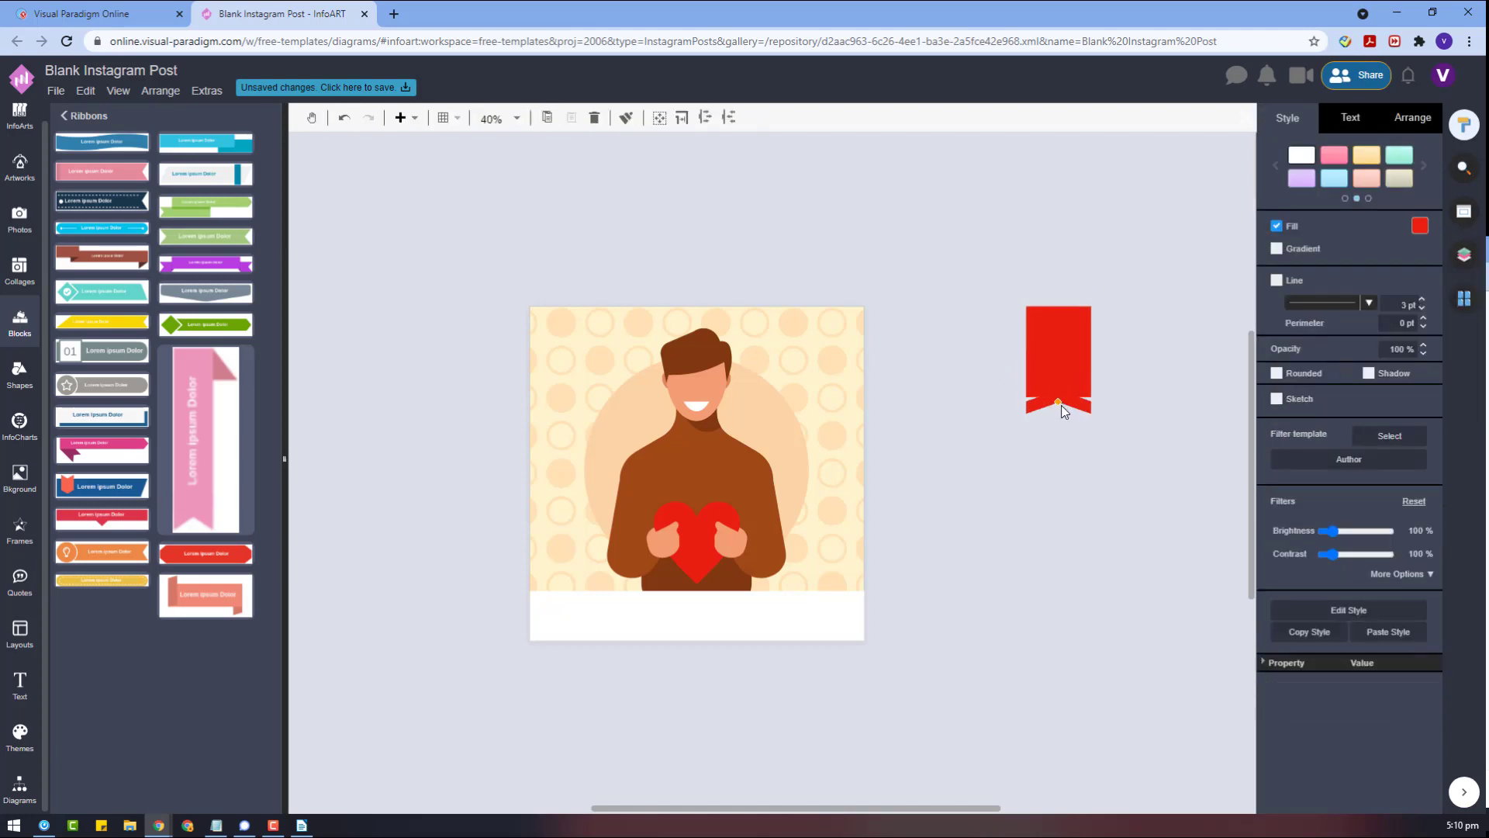
{"action": "left_click", "coordinate": [1086, 430]}
{"action": "mouse_move", "coordinate": [1073, 328]}
{"action": "left_mouse_down"}
{"action": "mouse_move", "coordinate": [801, 340]}
{"action": "mouse_move", "coordinate": [1056, 352]}
{"action": "mouse_move", "coordinate": [1069, 335]}
{"action": "left_mouse_up"}
{"action": "left_click", "coordinate": [1156, 467]}
Step: Group the red ribbon's body and tail and place the group at the page's upper-right corner, hanging from the top edge
{"action": "left_click_drag", "start_coordinate": [1150, 473], "coordinate": [975, 236]}
{"action": "left_click", "coordinate": [1412, 118]}
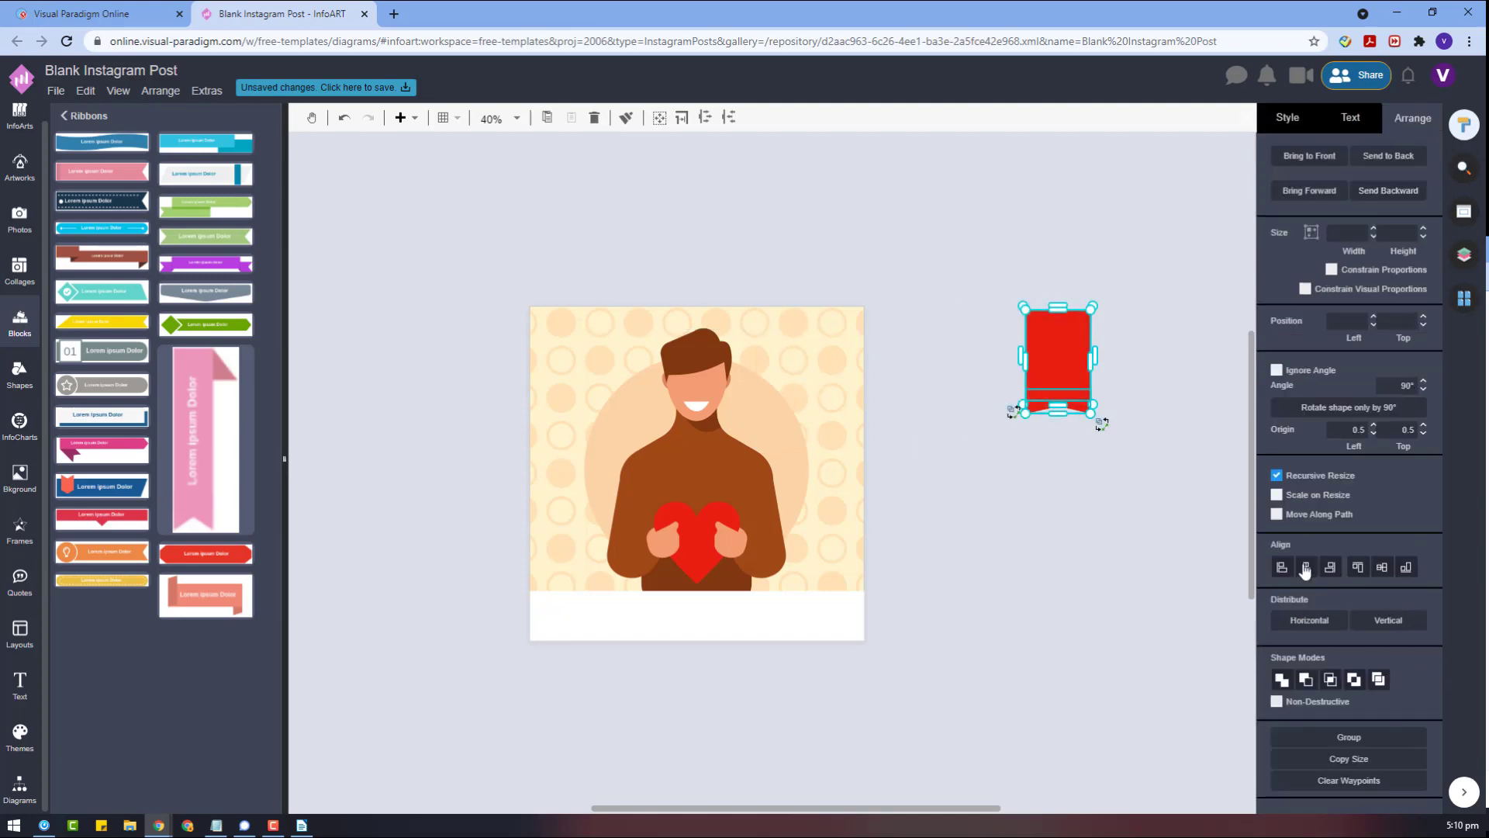
{"action": "key", "text": "ctrl+g"}
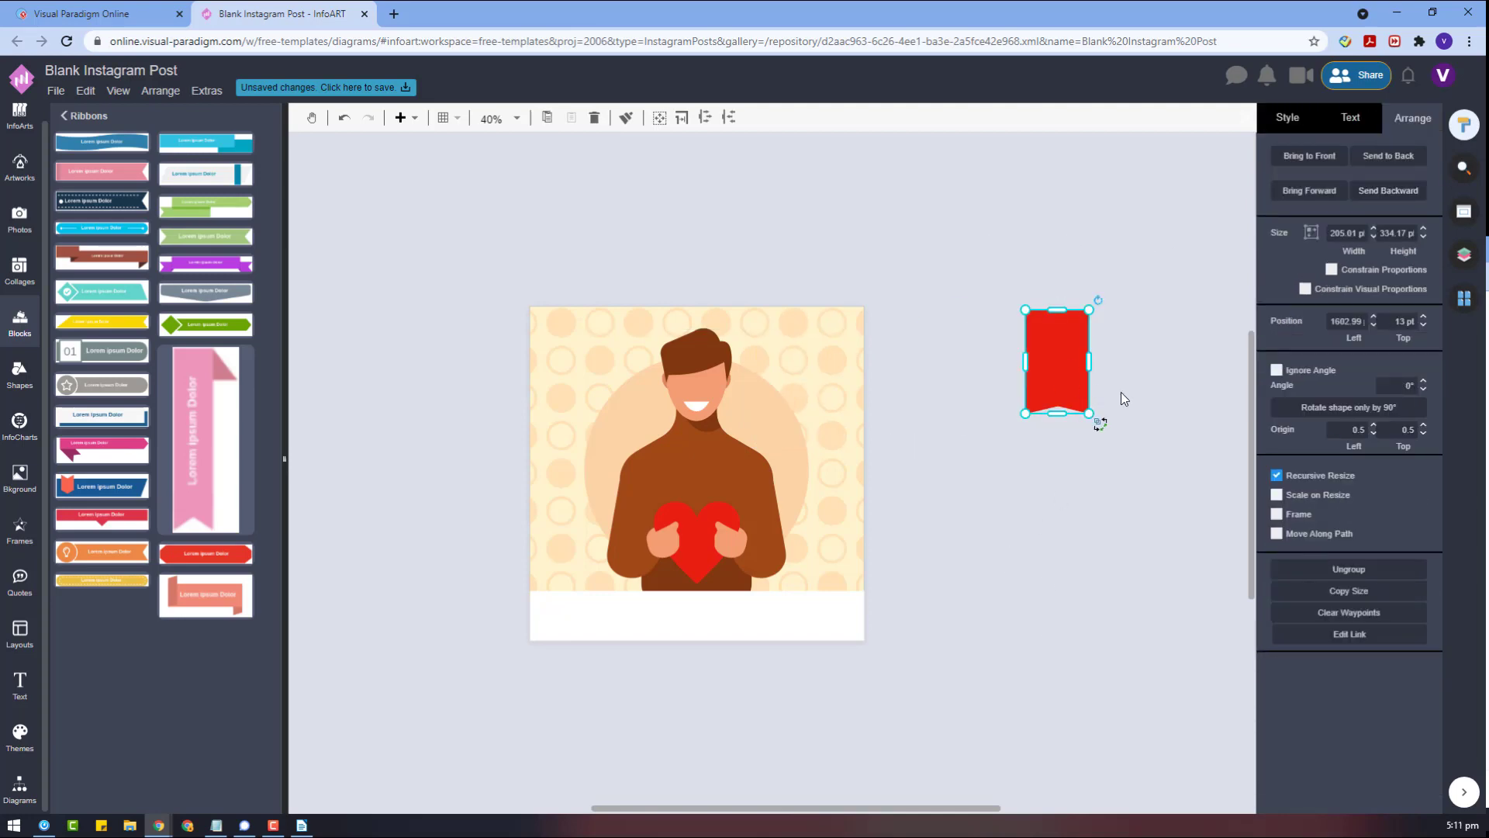
{"action": "left_click_drag", "start_coordinate": [1061, 356], "coordinate": [821, 357]}
{"action": "left_click", "coordinate": [952, 455]}
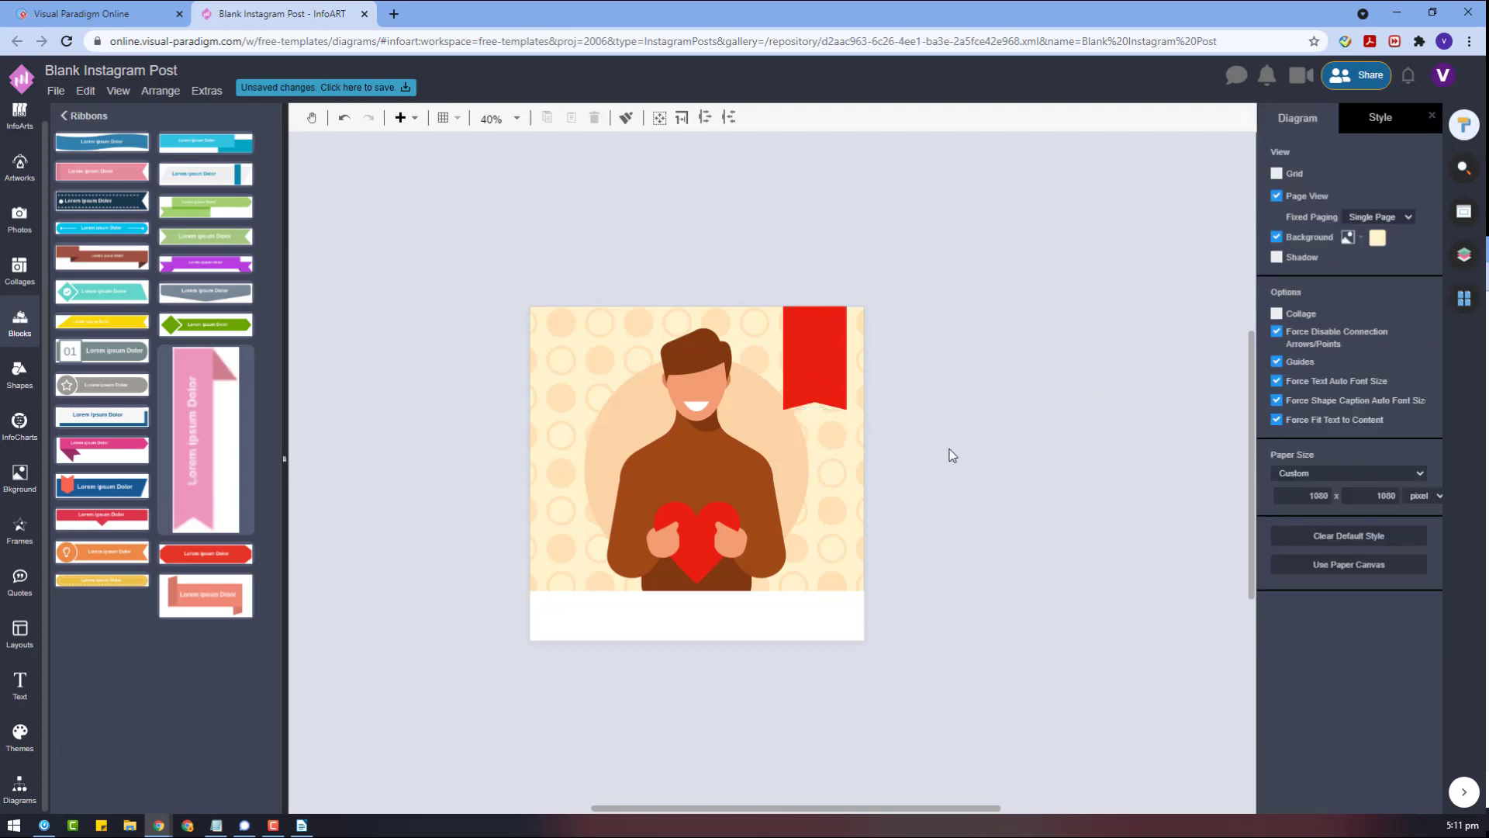
Step: Remove the peach circle behind the man by making its colour in the illustration transparent
{"action": "left_click", "coordinate": [706, 473]}
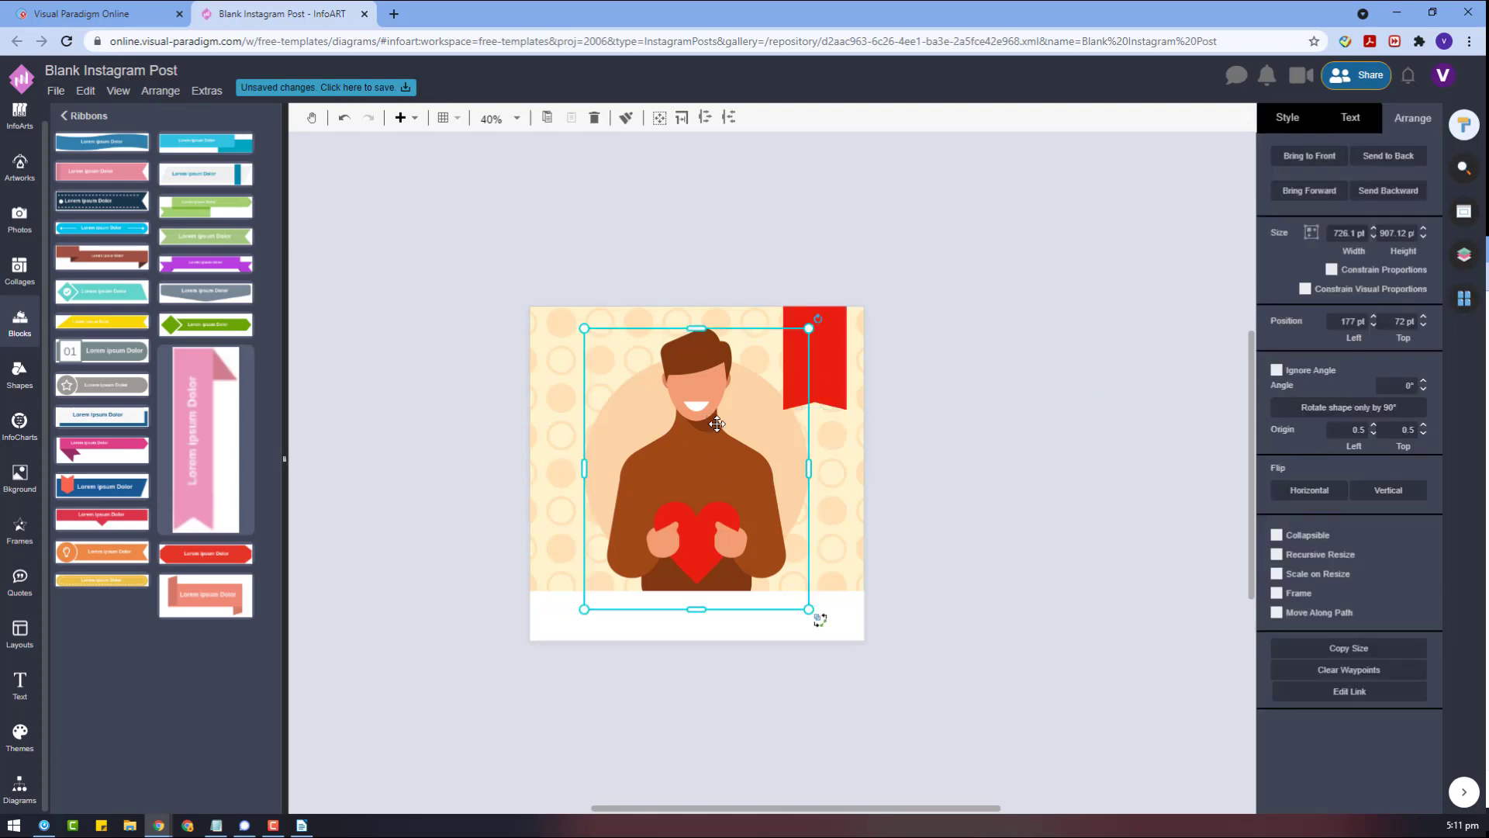
{"action": "left_click", "coordinate": [1288, 118]}
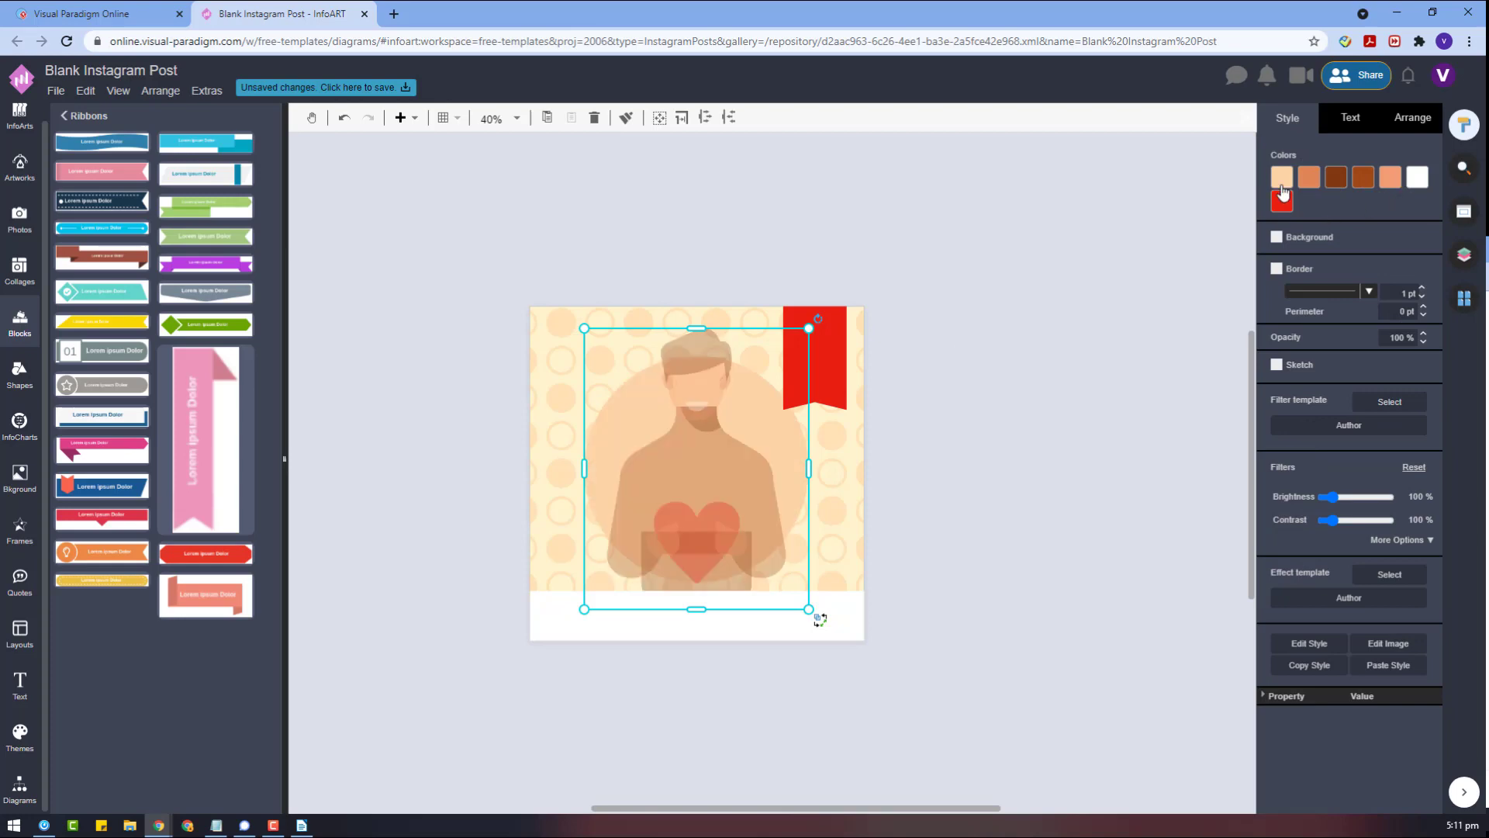
{"action": "left_click", "coordinate": [1390, 179]}
{"action": "left_click", "coordinate": [1059, 412]}
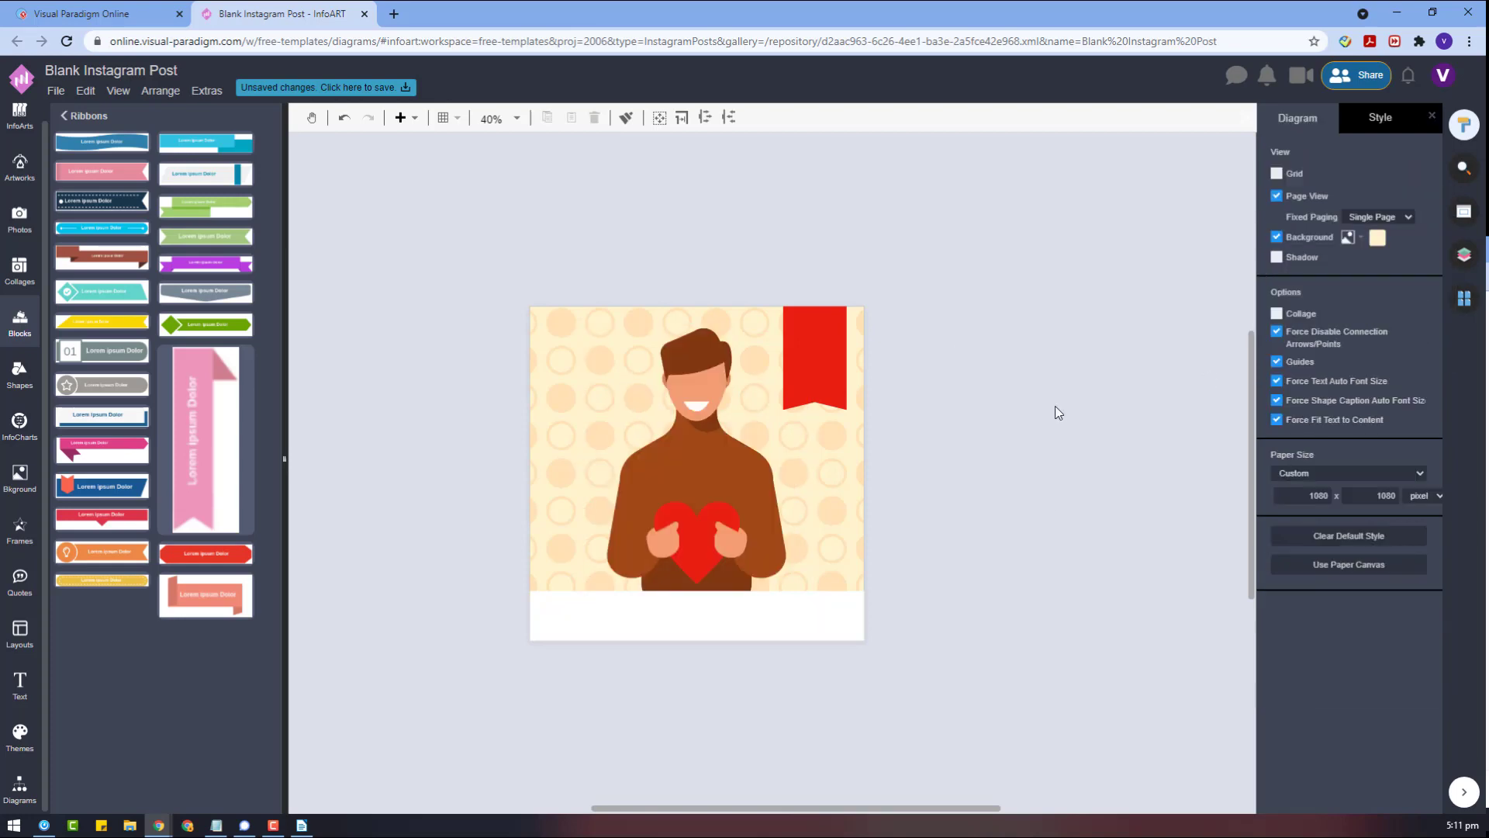
{"action": "left_click", "coordinate": [826, 361]}
{"action": "left_click", "coordinate": [956, 380]}
Step: Add the white banner block with a blue backing beside the page, enlarge it and fill the backing with the heart's red
{"action": "left_click_drag", "start_coordinate": [111, 418], "coordinate": [923, 423]}
{"action": "left_click_drag", "start_coordinate": [1015, 440], "coordinate": [1065, 451]}
{"action": "left_click", "coordinate": [1067, 483]}
{"action": "left_click", "coordinate": [1049, 449]}
{"action": "left_click", "coordinate": [1049, 450]}
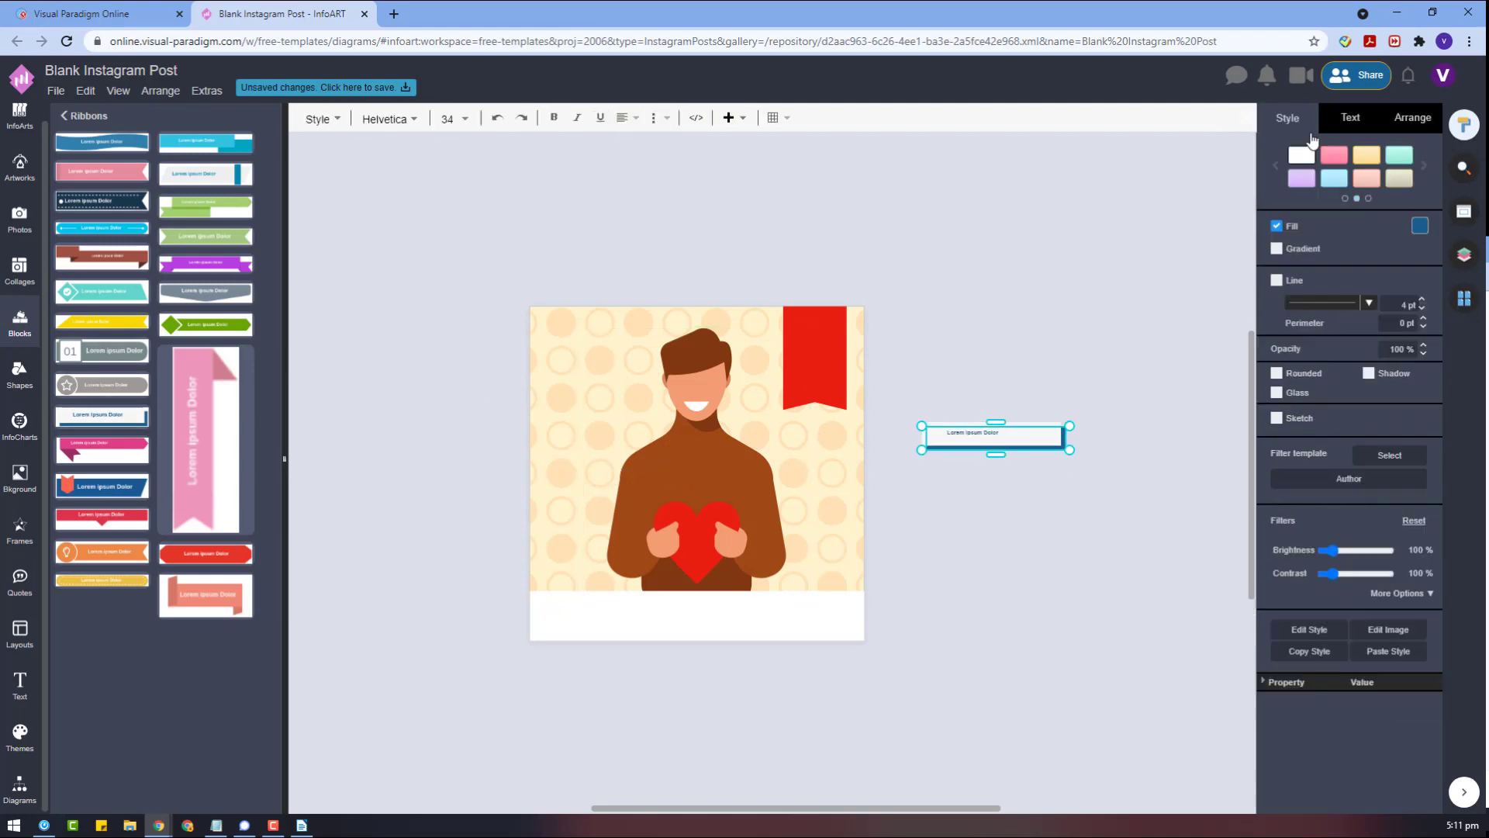
{"action": "left_click", "coordinate": [1418, 227]}
{"action": "left_click", "coordinate": [1347, 371]}
{"action": "left_click", "coordinate": [1122, 425]}
Step: Move the banner onto the page beside the man's chest and format its text in red at 29 pt
{"action": "left_click_drag", "start_coordinate": [1026, 436], "coordinate": [652, 456]}
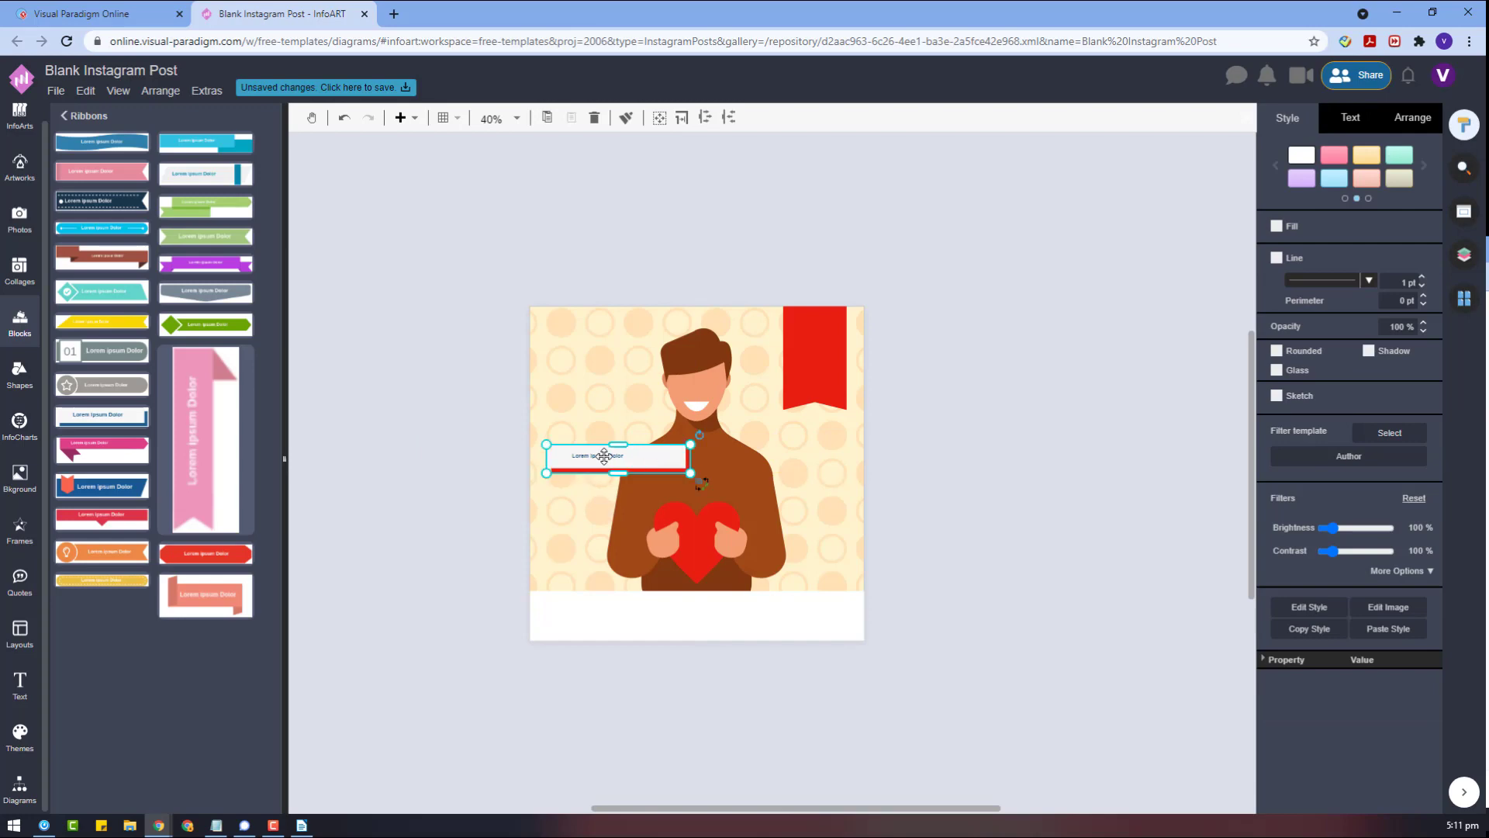
{"action": "left_click", "coordinate": [603, 456]}
{"action": "left_click", "coordinate": [1351, 117]}
{"action": "left_click", "coordinate": [1420, 363]}
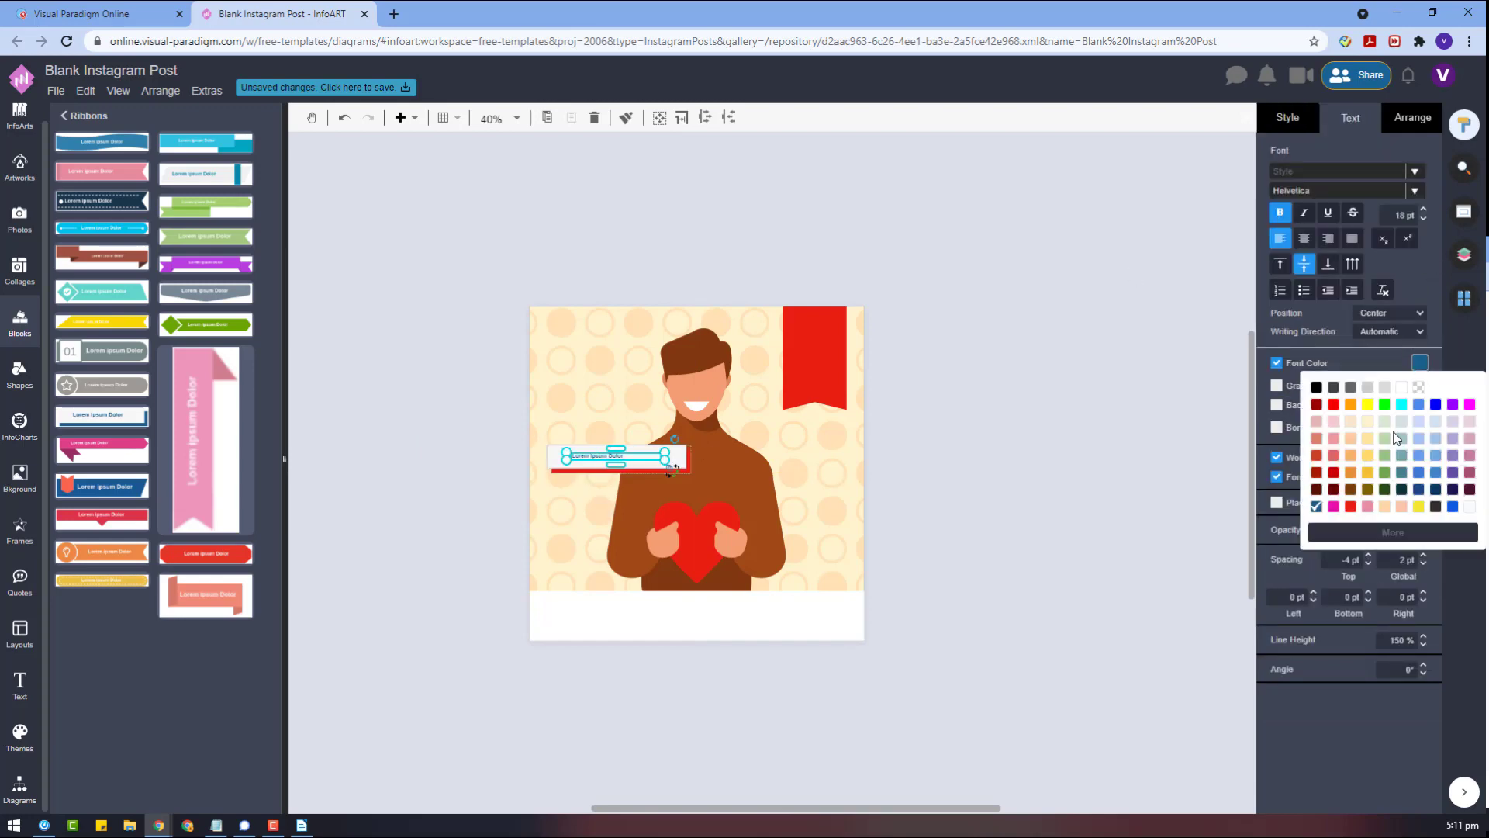
{"action": "left_click", "coordinate": [1350, 508]}
{"action": "left_click", "coordinate": [1423, 211]}
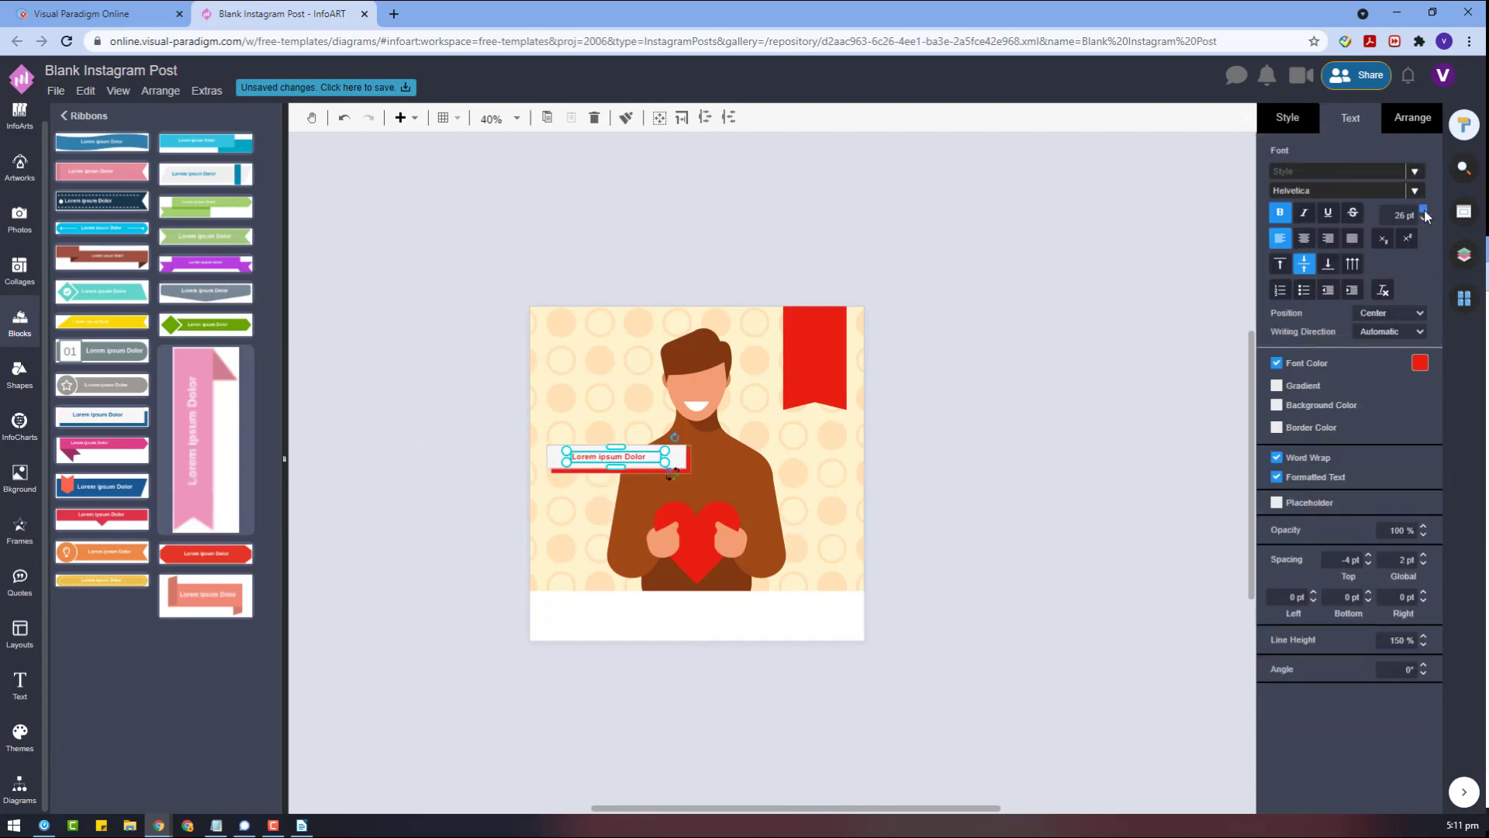
{"action": "left_click", "coordinate": [1019, 508]}
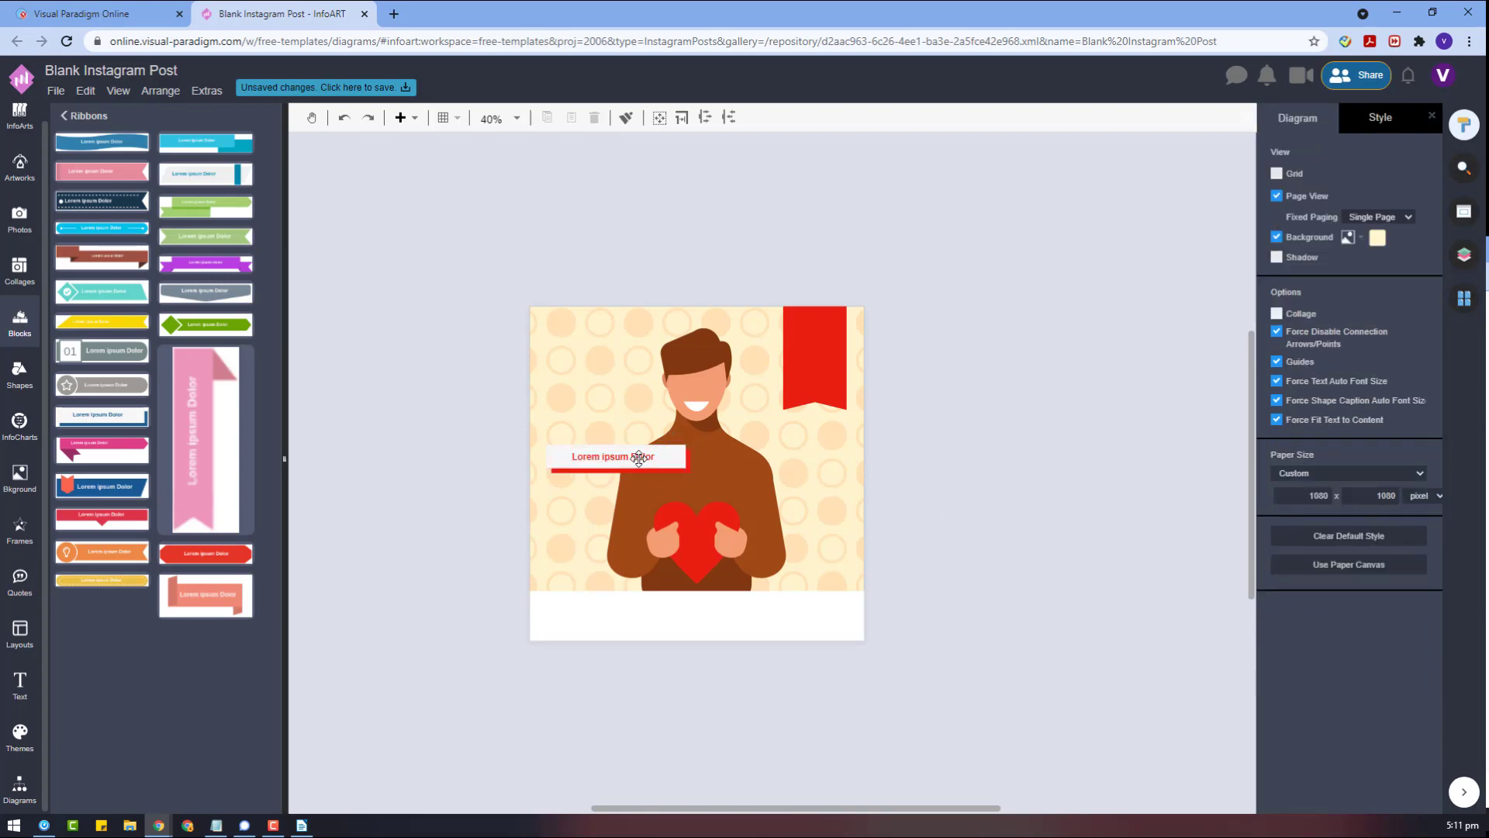
Step: Widen and reposition the banner's text box so it fits within the white area
{"action": "scroll", "coordinate": [638, 459], "scroll_direction": "up", "scroll_amount": 4}
{"action": "left_click", "coordinate": [530, 455]}
{"action": "left_click_drag", "start_coordinate": [529, 455], "coordinate": [498, 453]}
{"action": "left_click_drag", "start_coordinate": [661, 444], "coordinate": [725, 457]}
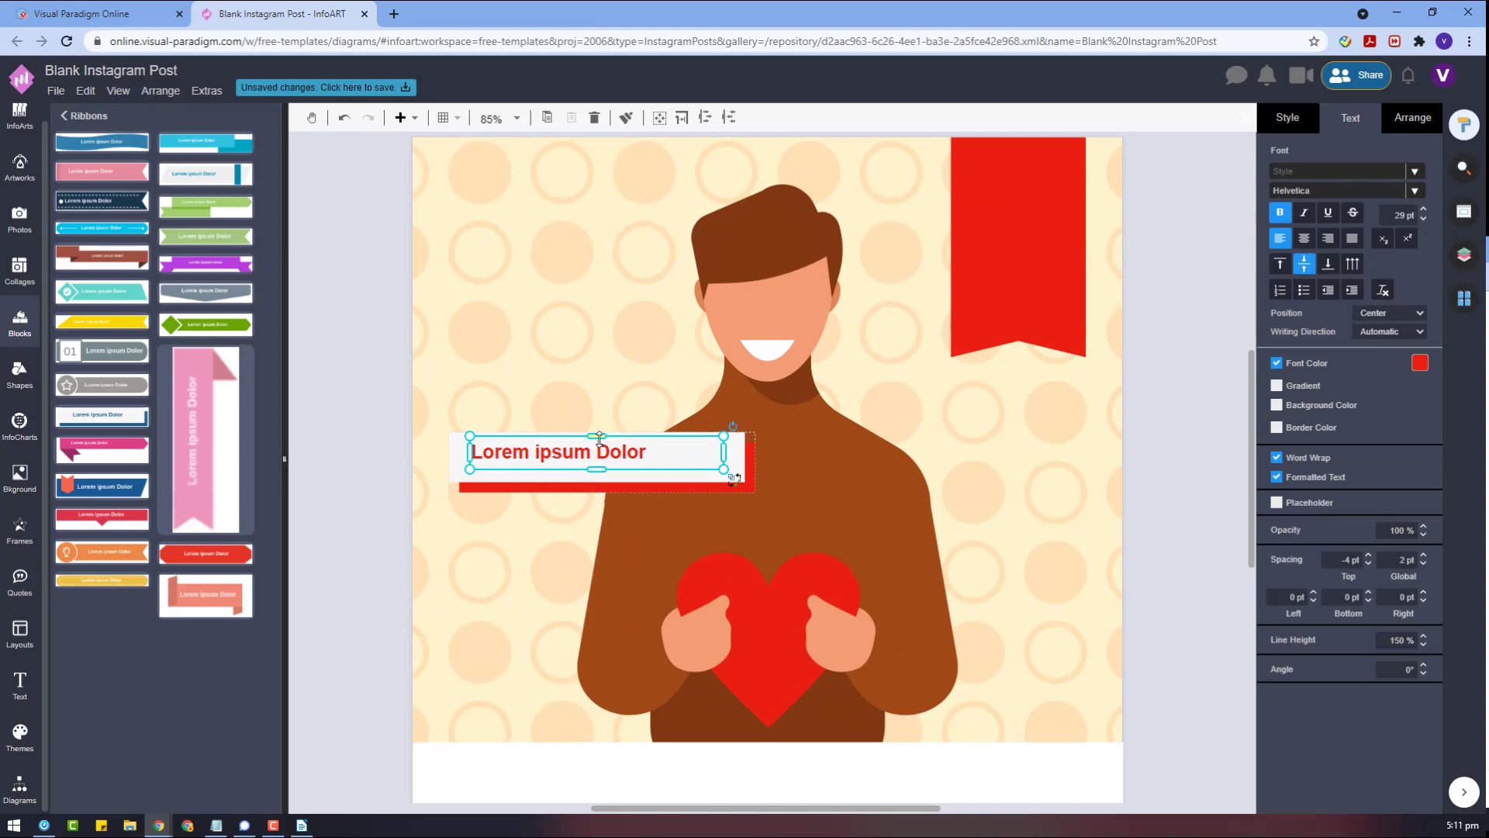
{"action": "left_click_drag", "start_coordinate": [596, 434], "coordinate": [595, 472]}
{"action": "left_click_drag", "start_coordinate": [723, 458], "coordinate": [736, 457]}
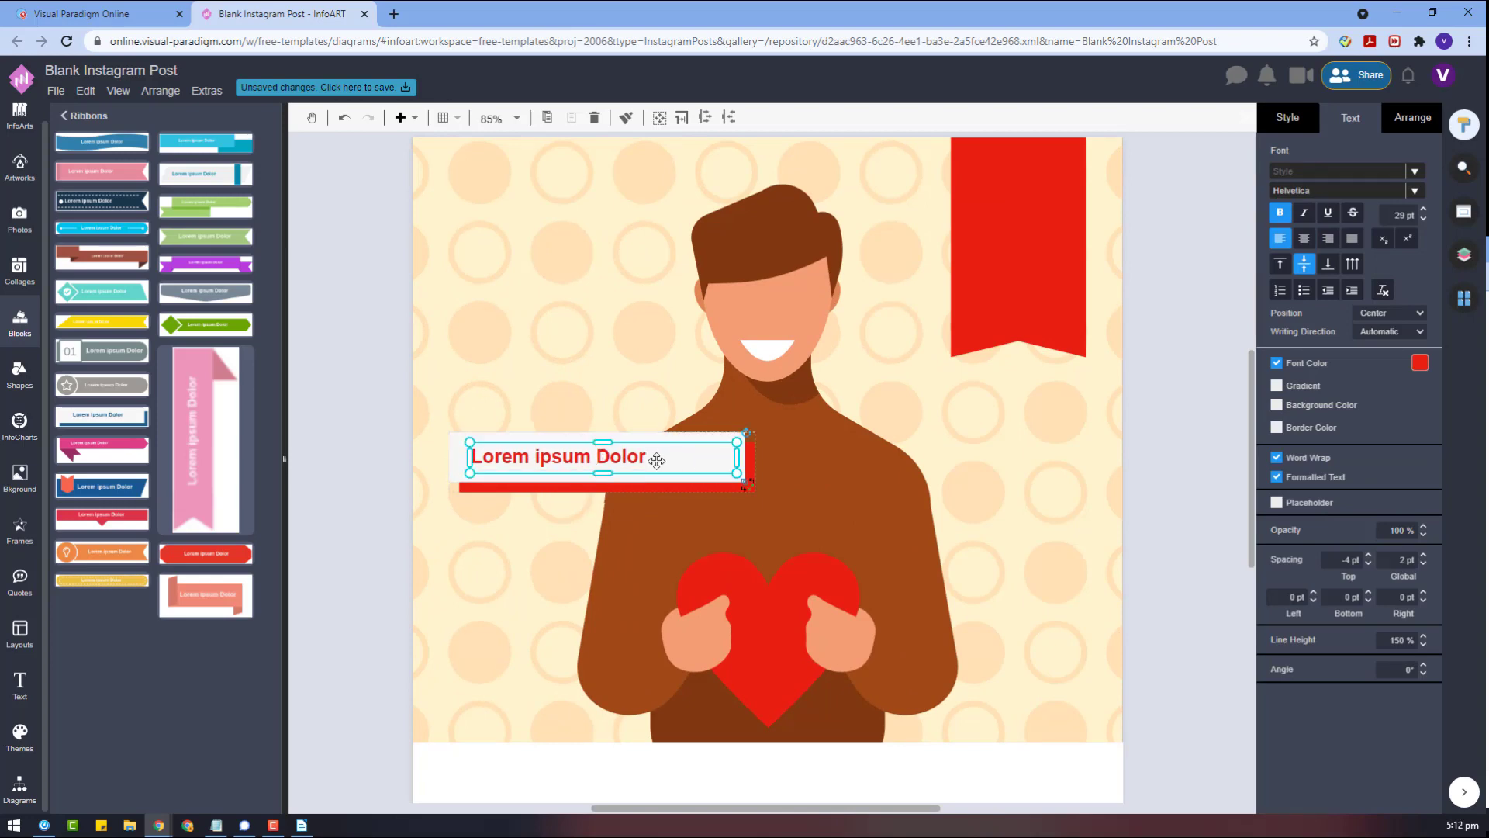
{"action": "left_click_drag", "start_coordinate": [625, 463], "coordinate": [624, 463]}
{"action": "left_click", "coordinate": [939, 484]}
{"action": "left_click", "coordinate": [1128, 492]}
{"action": "scroll", "coordinate": [1127, 496], "scroll_direction": "down", "scroll_amount": 4}
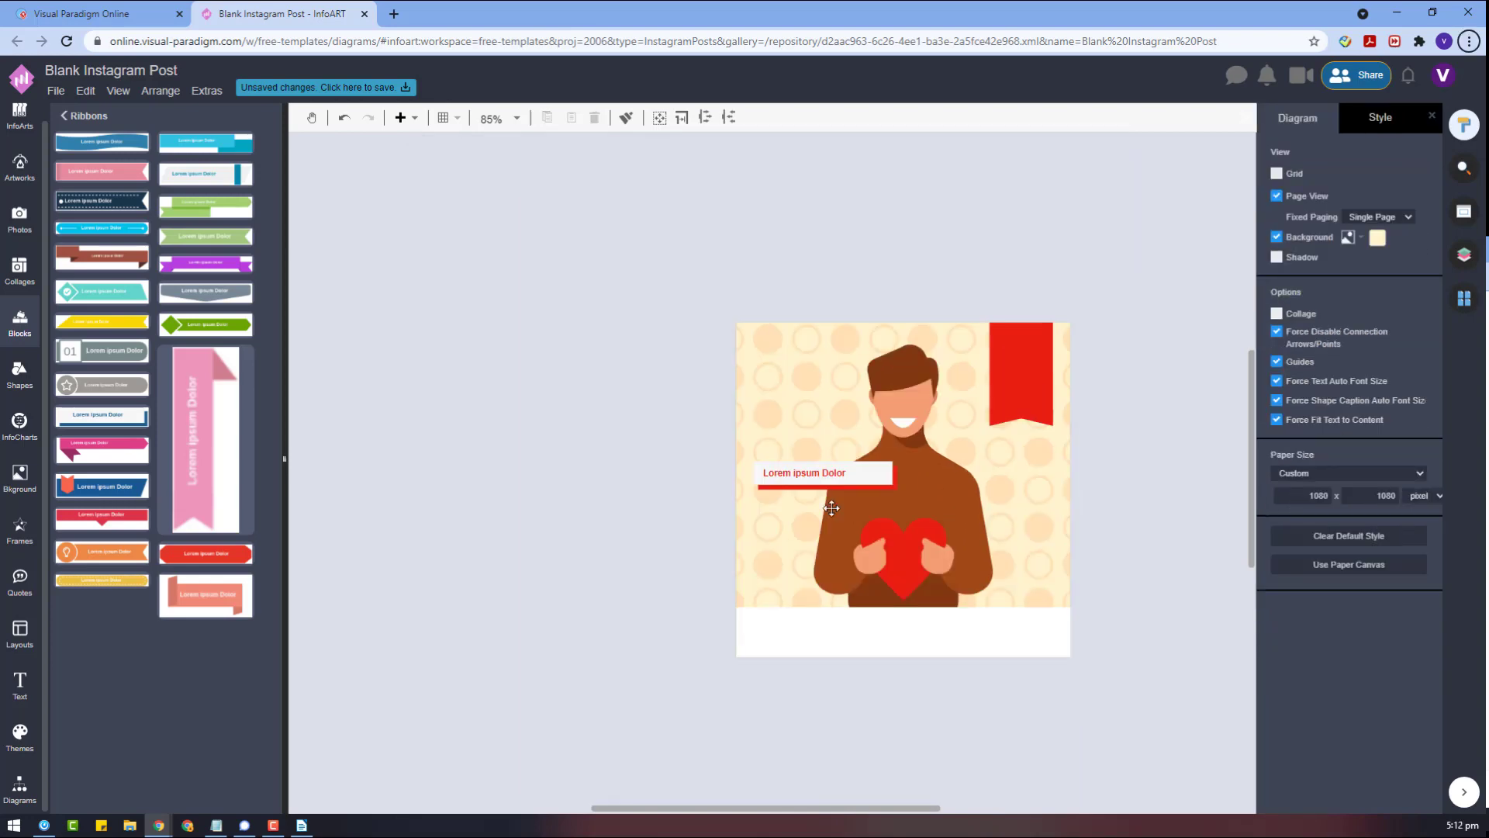
Step: Replace the banner's placeholder text with "IT'S WORLD HEART DAY!!!"
{"action": "scroll", "coordinate": [1127, 498], "scroll_direction": "up", "scroll_amount": 2}
{"action": "left_click", "coordinate": [726, 468]}
{"action": "double_click", "coordinate": [693, 460]}
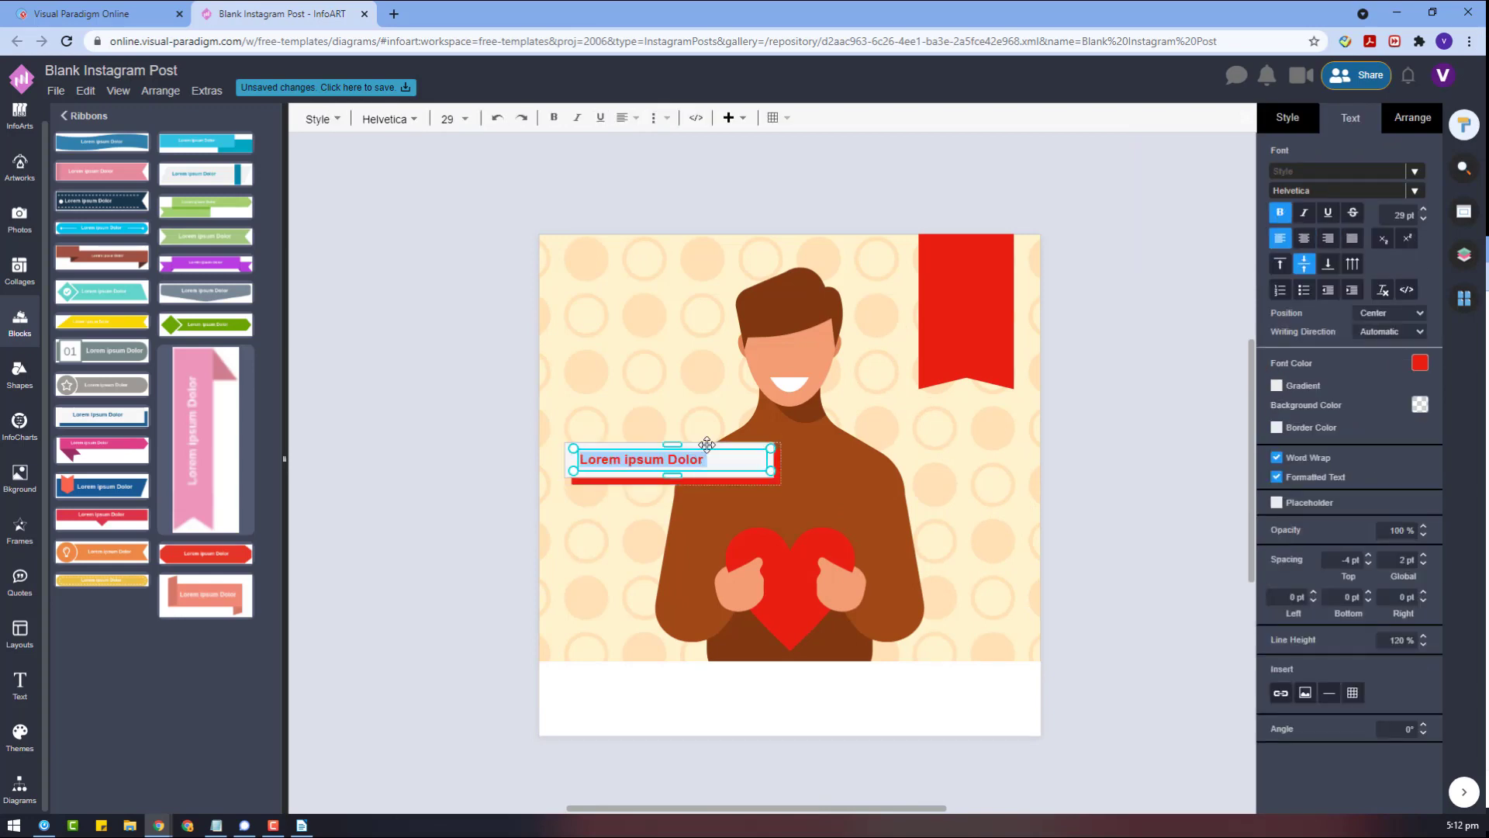
{"action": "type", "text": "IT'S WORLD HEART DAY!!!"}
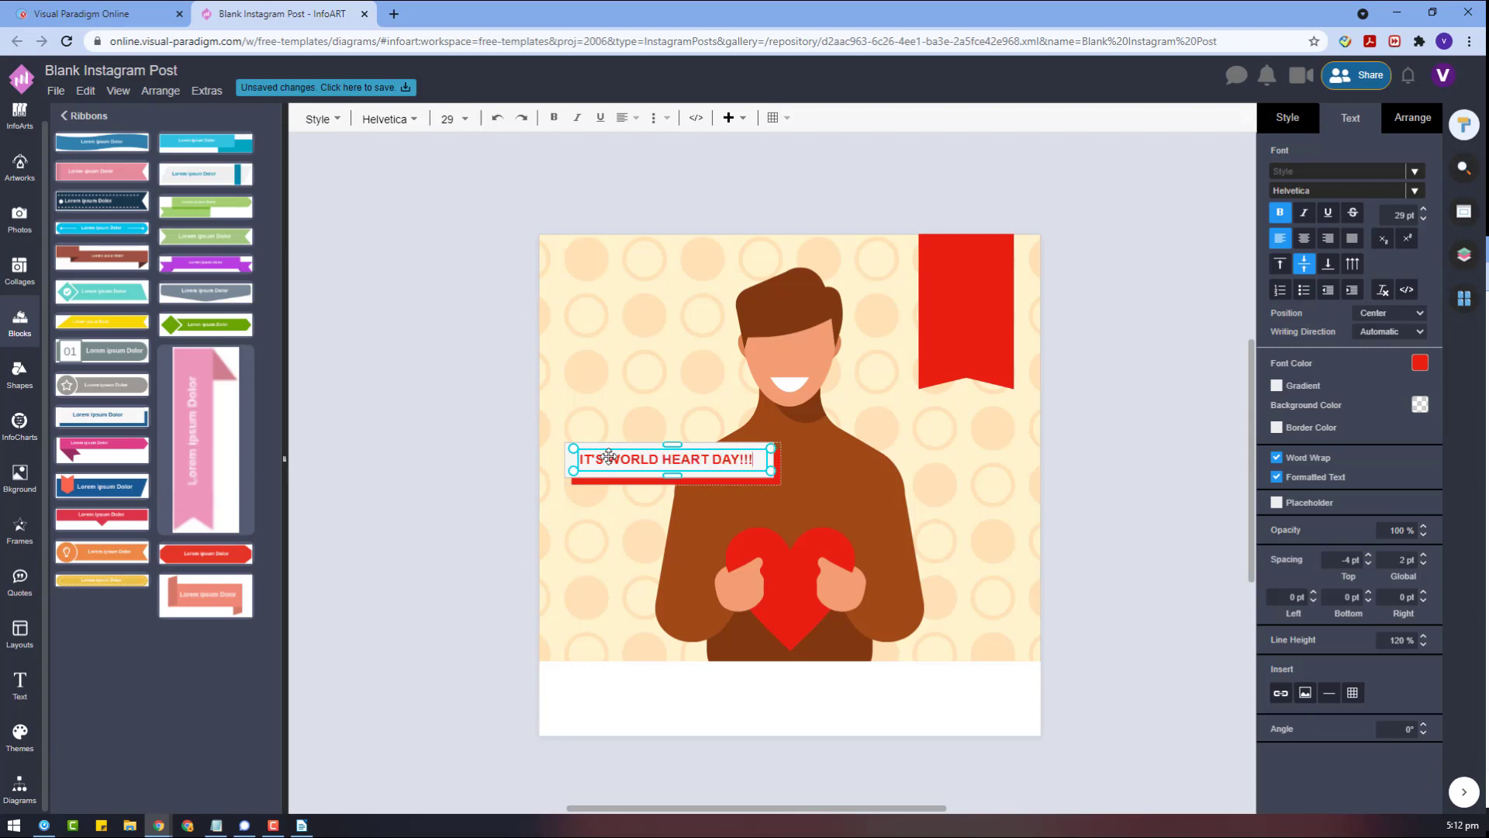
{"action": "left_click", "coordinate": [1161, 486]}
Step: Set the banner text's font to Anton and enlarge it to 43 pt
{"action": "left_click", "coordinate": [772, 481]}
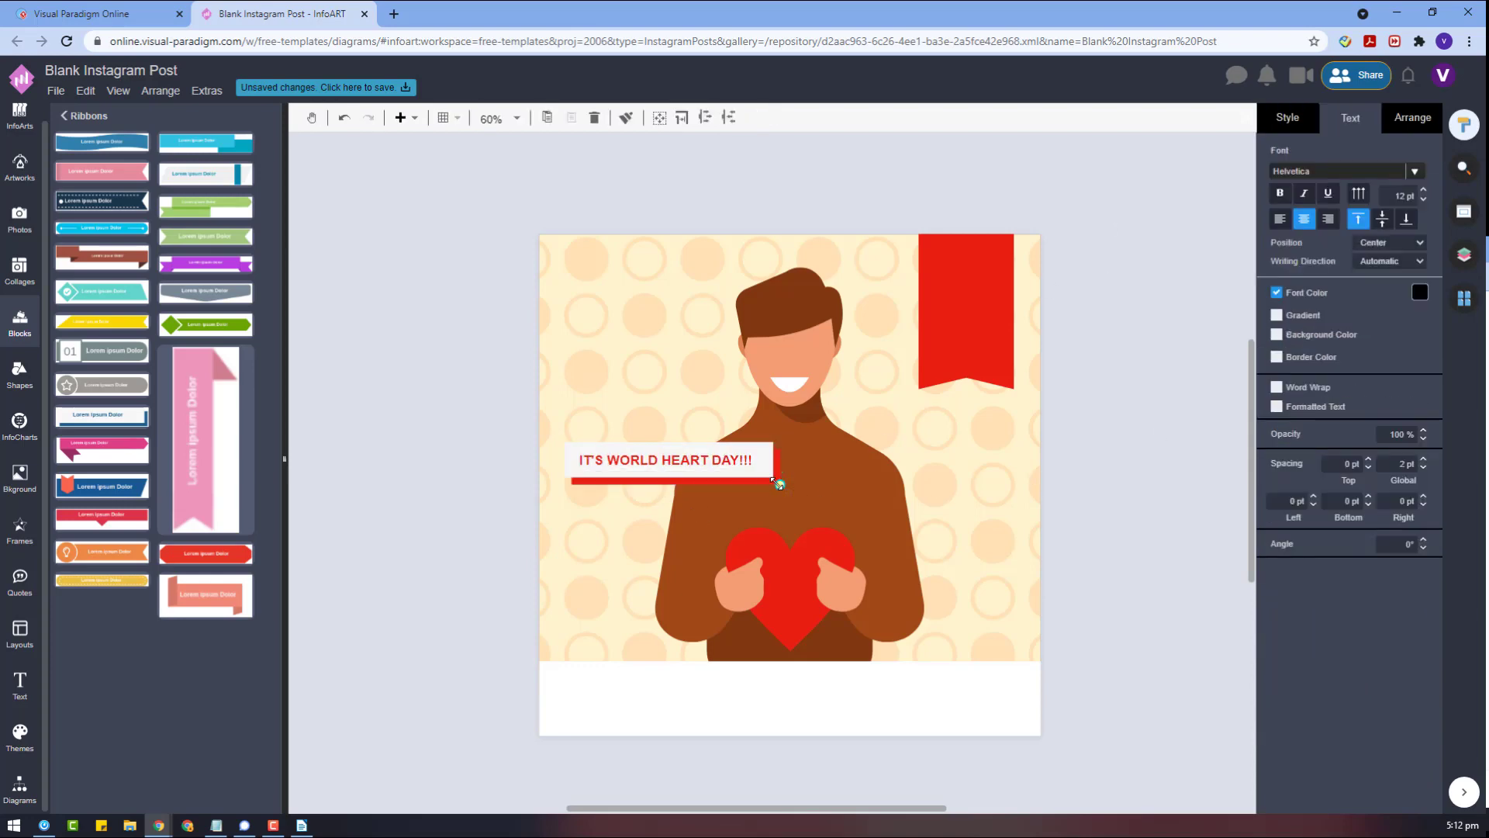
{"action": "left_click", "coordinate": [670, 457]}
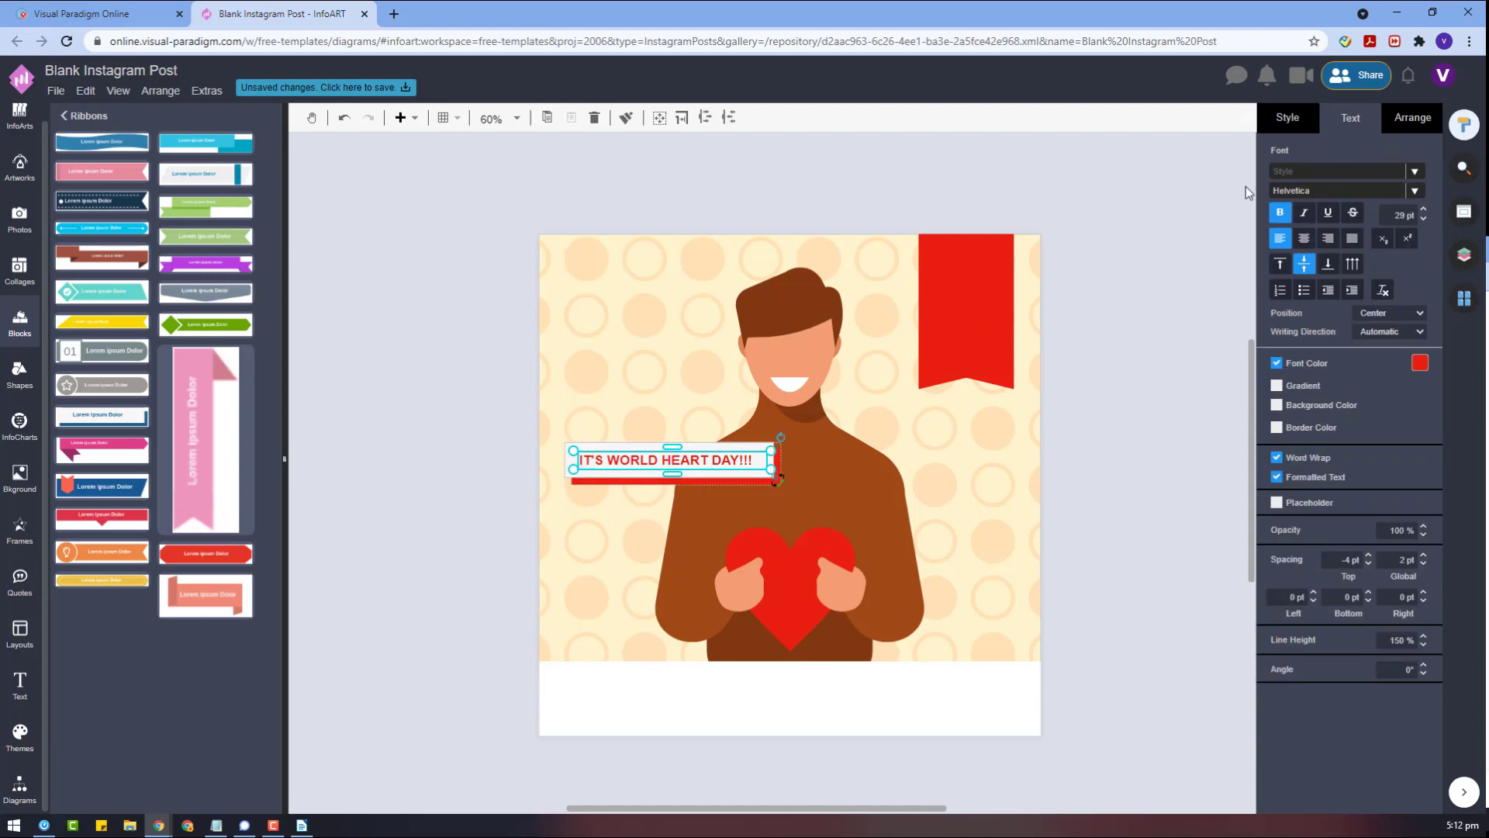
{"action": "left_click", "coordinate": [1326, 198]}
{"action": "type", "text": "ANTONG"}
{"action": "key", "text": "BackSpace"}
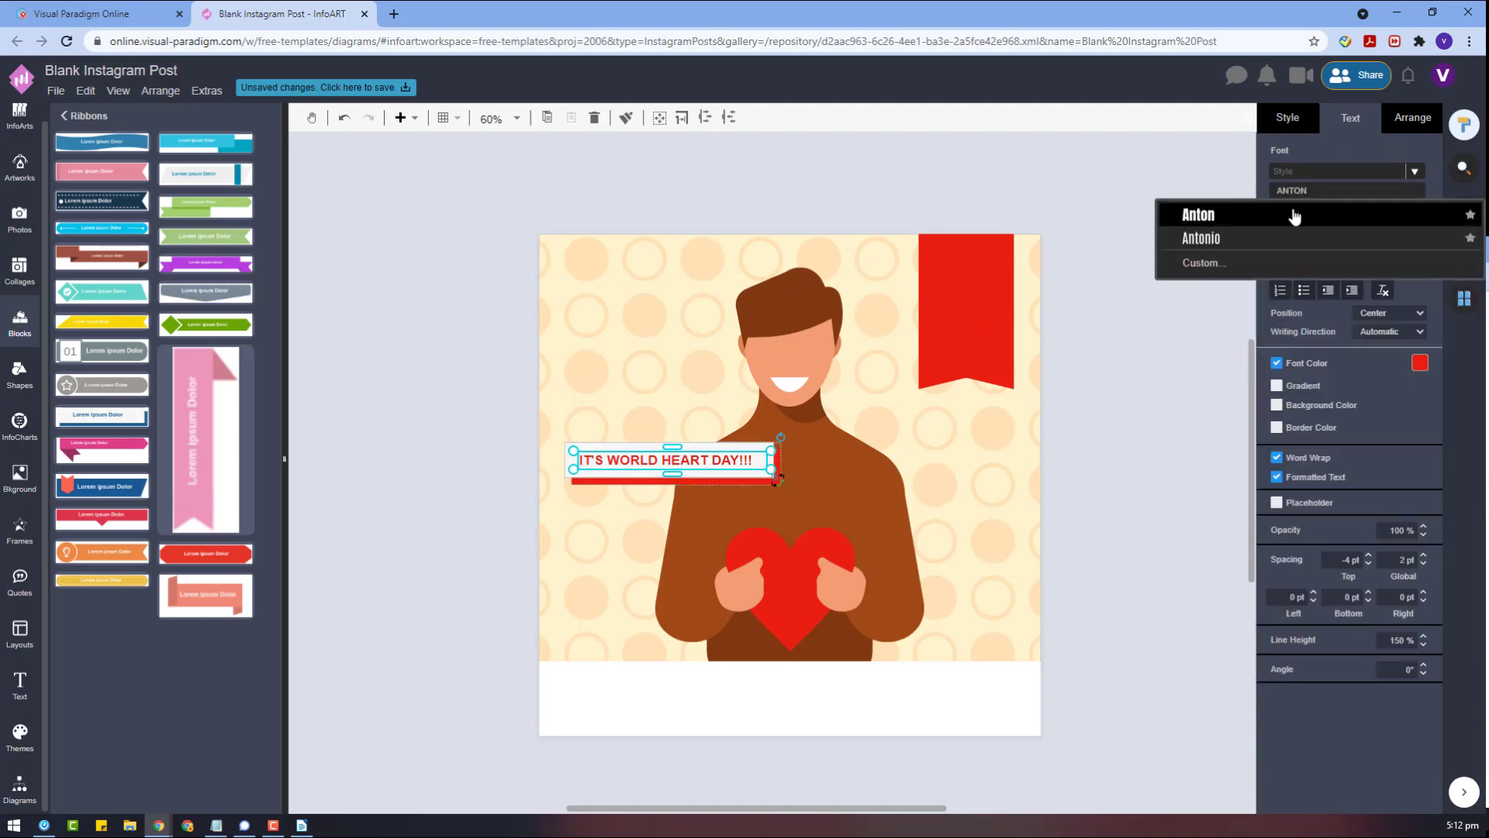
{"action": "left_click", "coordinate": [1296, 216]}
{"action": "left_click", "coordinate": [1422, 207]}
{"action": "left_click", "coordinate": [1422, 207]}
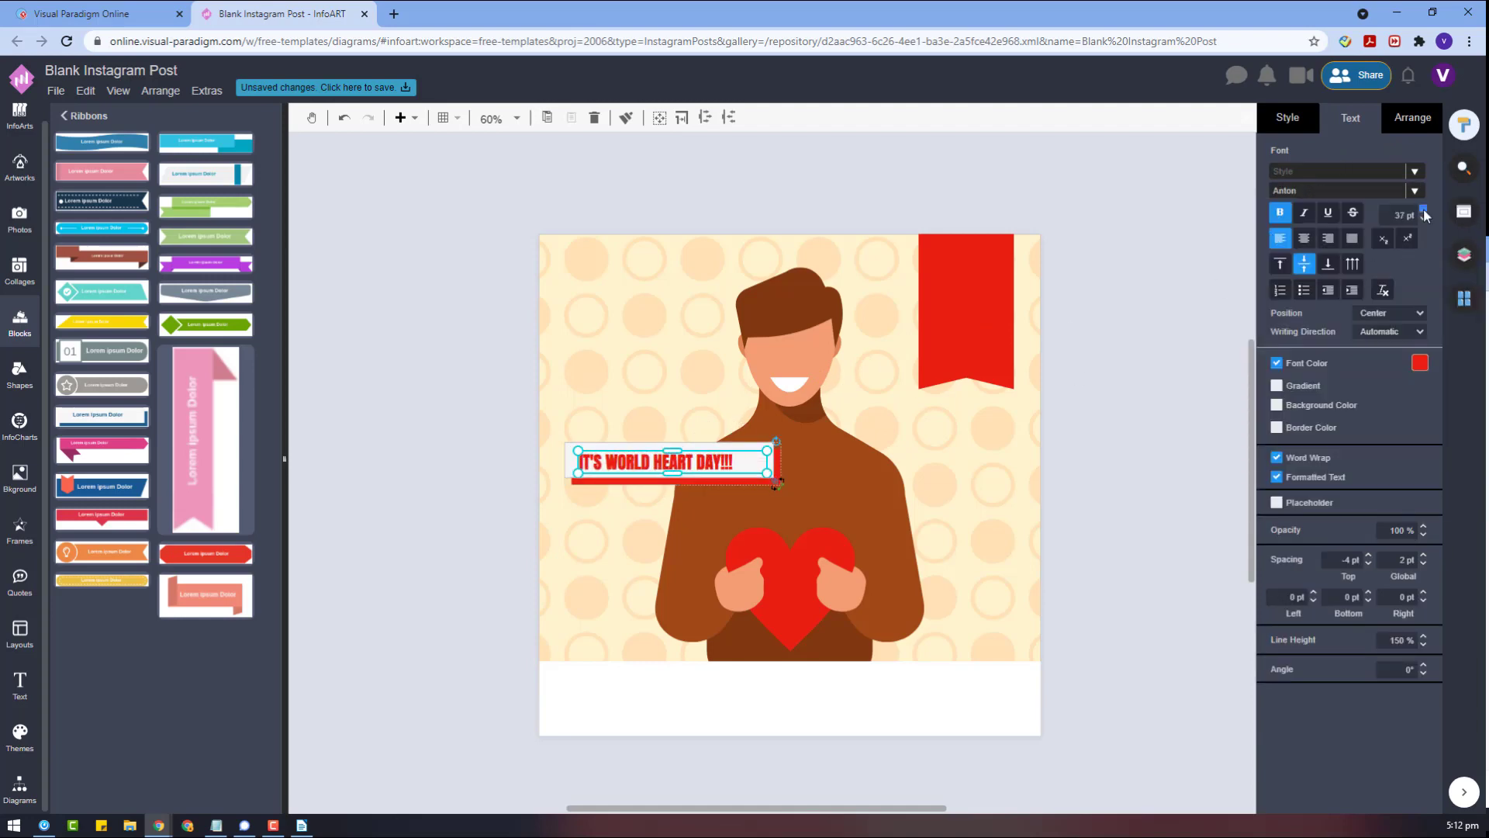
{"action": "left_click", "coordinate": [1423, 208]}
{"action": "left_click", "coordinate": [1422, 207]}
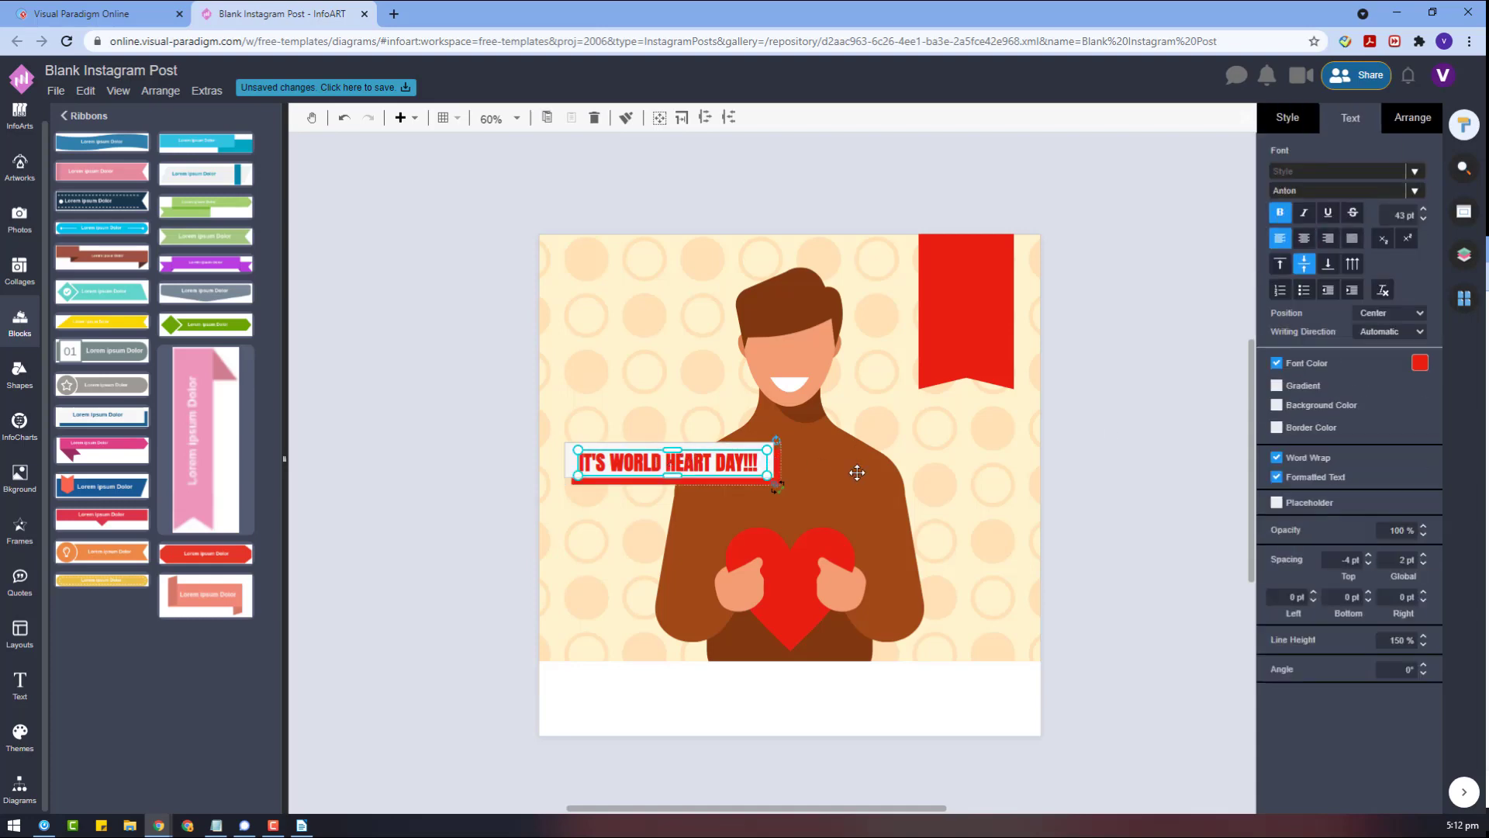
Step: Fill the banner's front rectangle with pure white
{"action": "left_click", "coordinate": [729, 444]}
{"action": "double_click", "coordinate": [729, 444]}
{"action": "left_click", "coordinate": [1287, 125]}
{"action": "left_click", "coordinate": [1419, 228]}
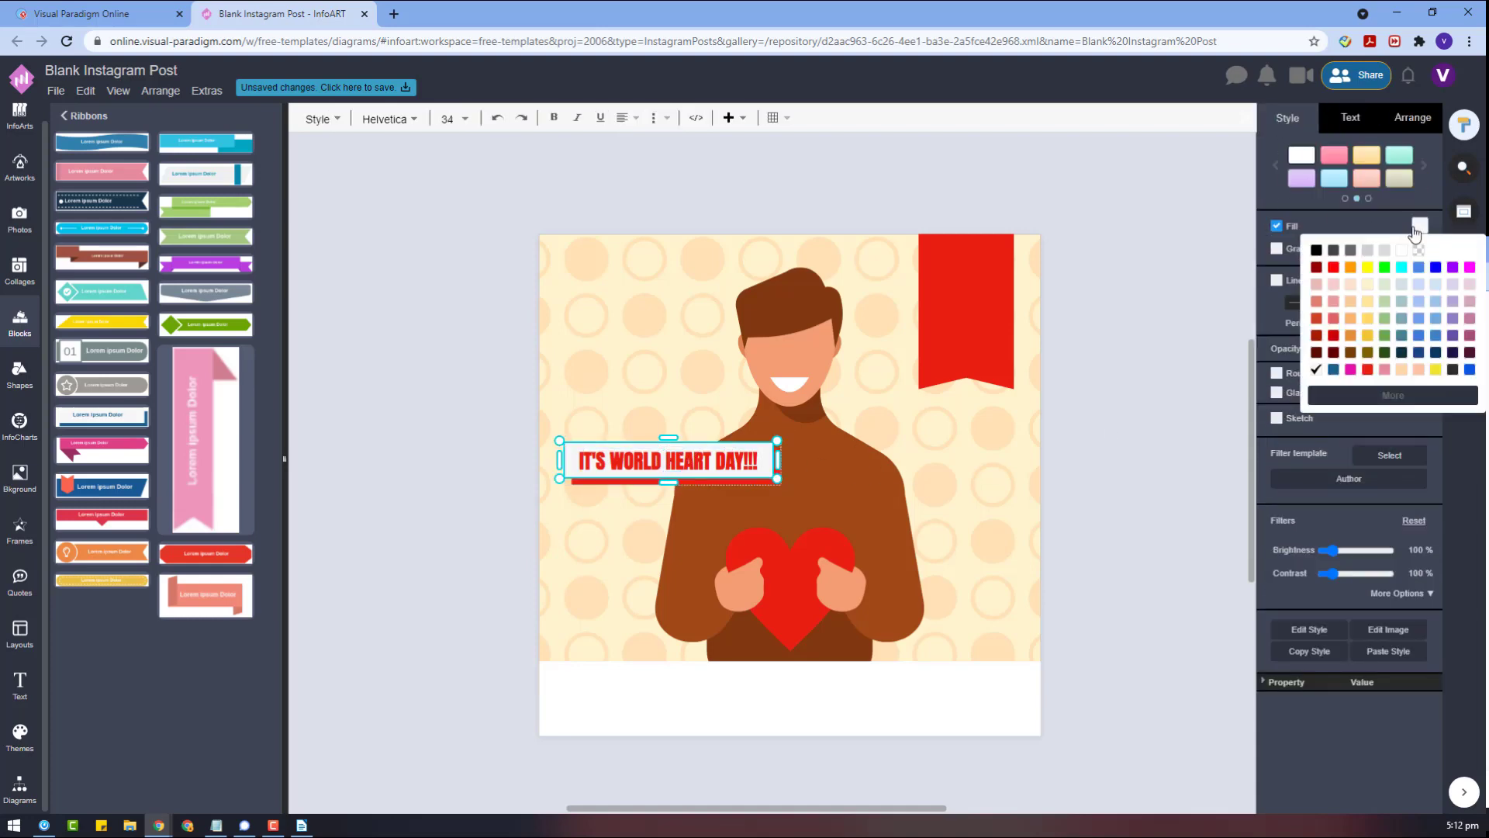
{"action": "left_click", "coordinate": [1399, 248]}
{"action": "left_click", "coordinate": [1117, 443]}
Step: Duplicate the banner's text, move the copy onto the red ribbon and colour it white
{"action": "left_click", "coordinate": [703, 466]}
{"action": "left_click", "coordinate": [703, 465]}
{"action": "key", "text": "ctrl+c"}
{"action": "key", "text": "ctrl+v"}
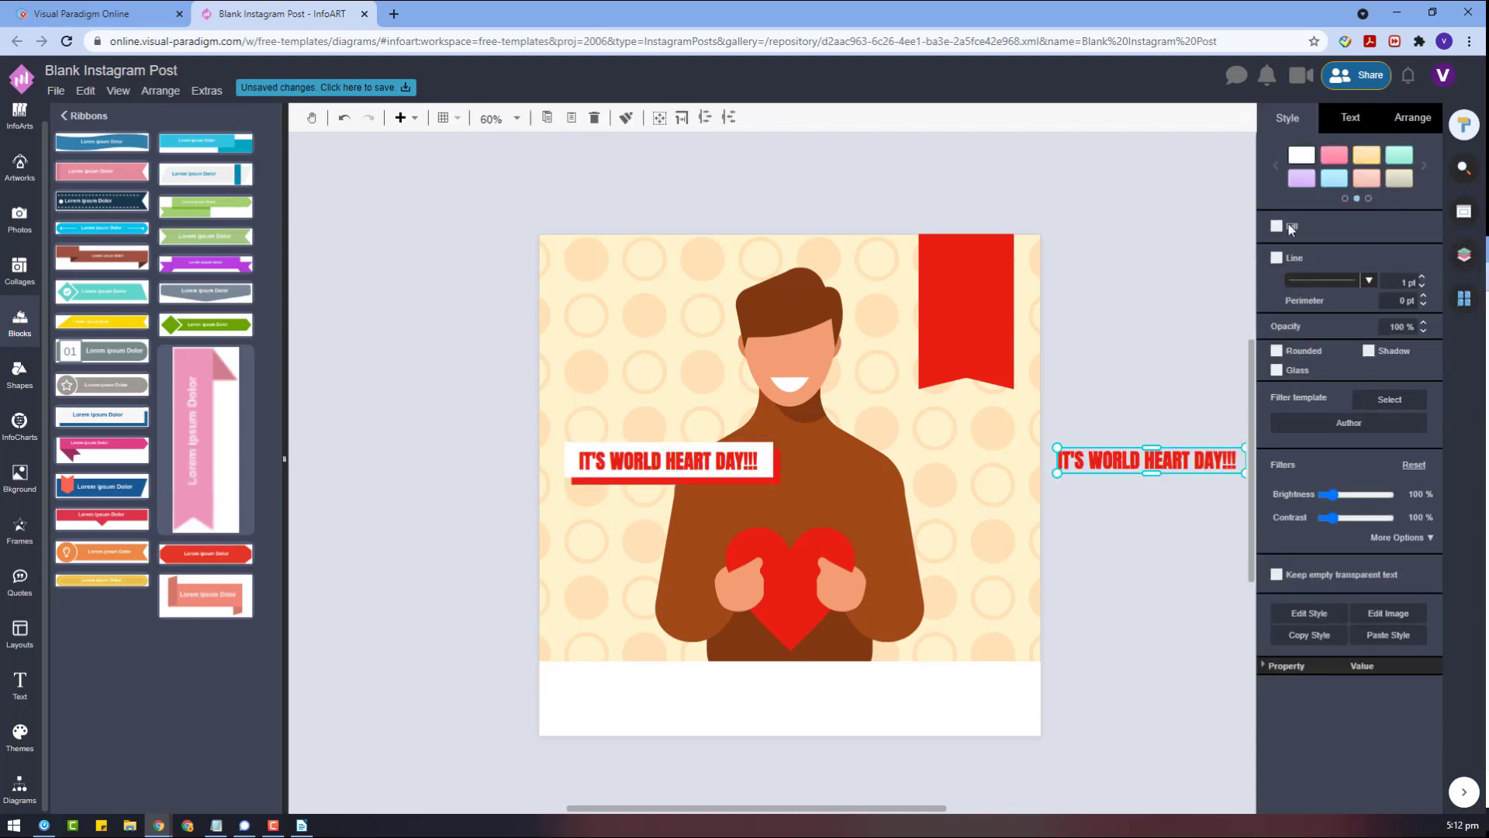
{"action": "left_click", "coordinate": [1347, 117]}
{"action": "left_click", "coordinate": [1418, 363]}
{"action": "left_click", "coordinate": [1419, 505]}
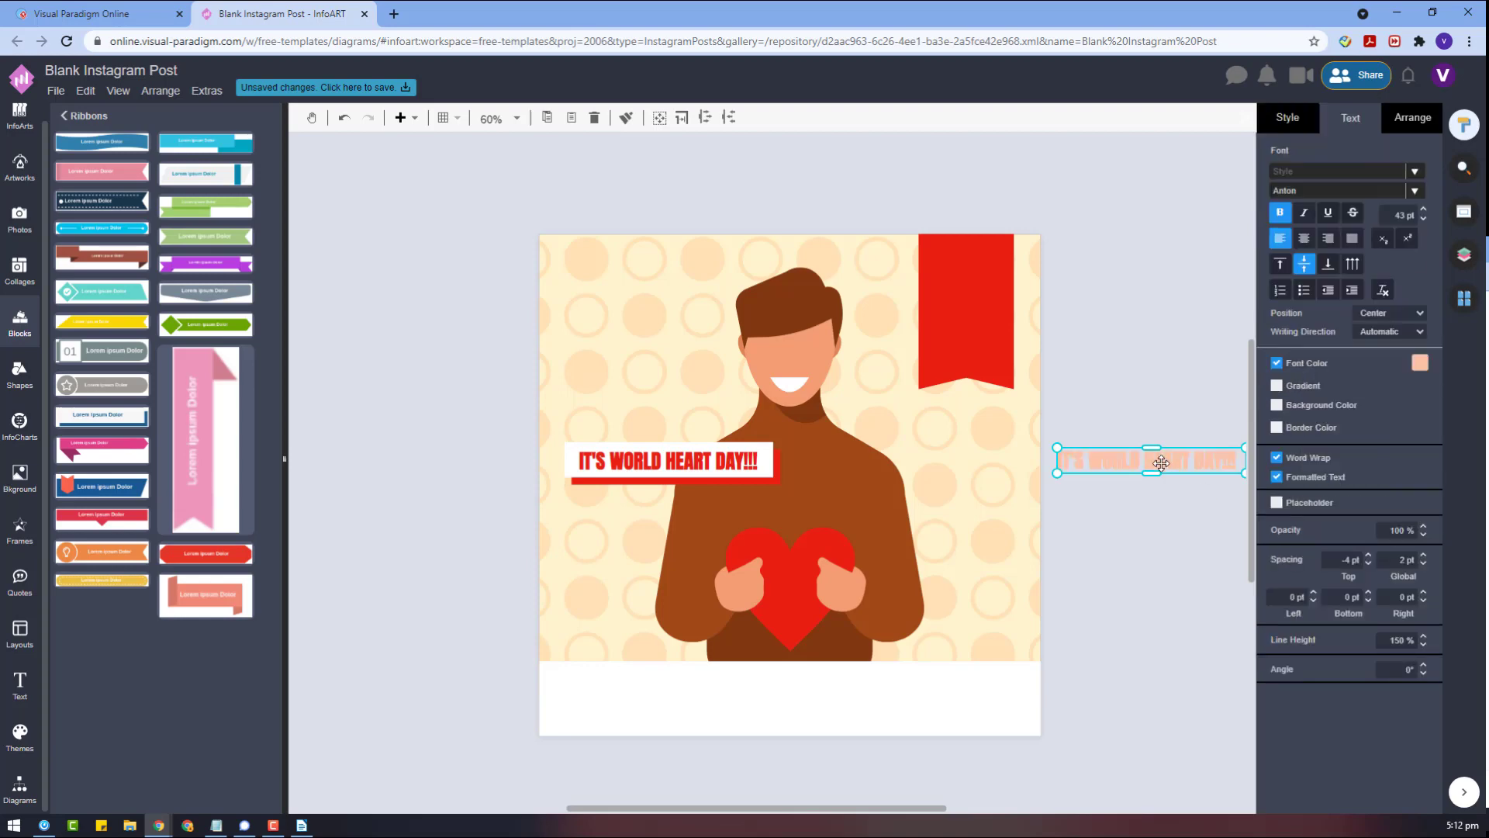
{"action": "left_click_drag", "start_coordinate": [1156, 462], "coordinate": [1037, 287]}
{"action": "left_click", "coordinate": [1420, 362]}
{"action": "left_click", "coordinate": [1406, 388]}
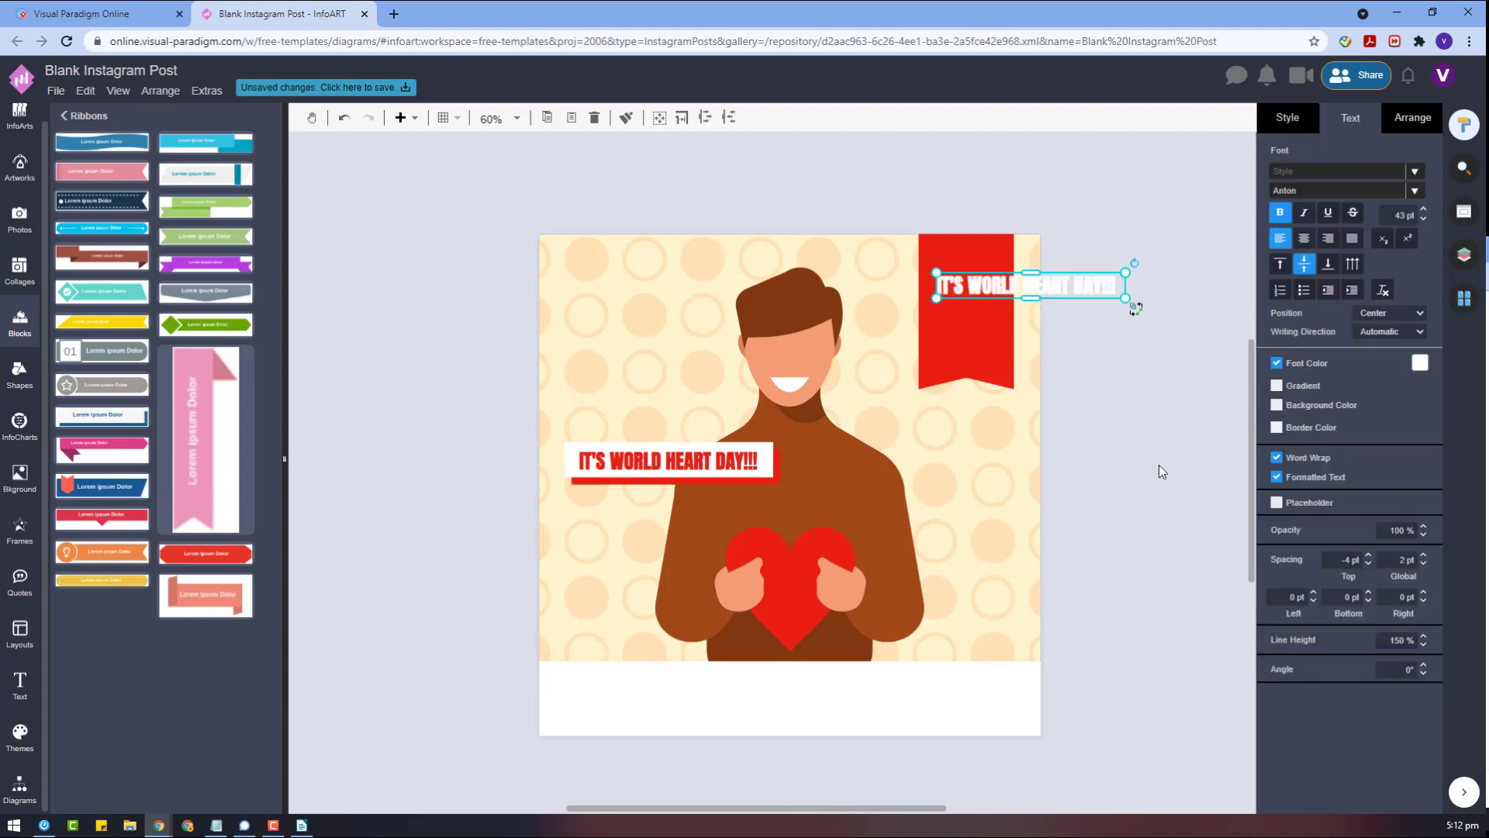
Step: Replace the copied text on the red ribbon with "SEPT"
{"action": "type", "text": "S"}
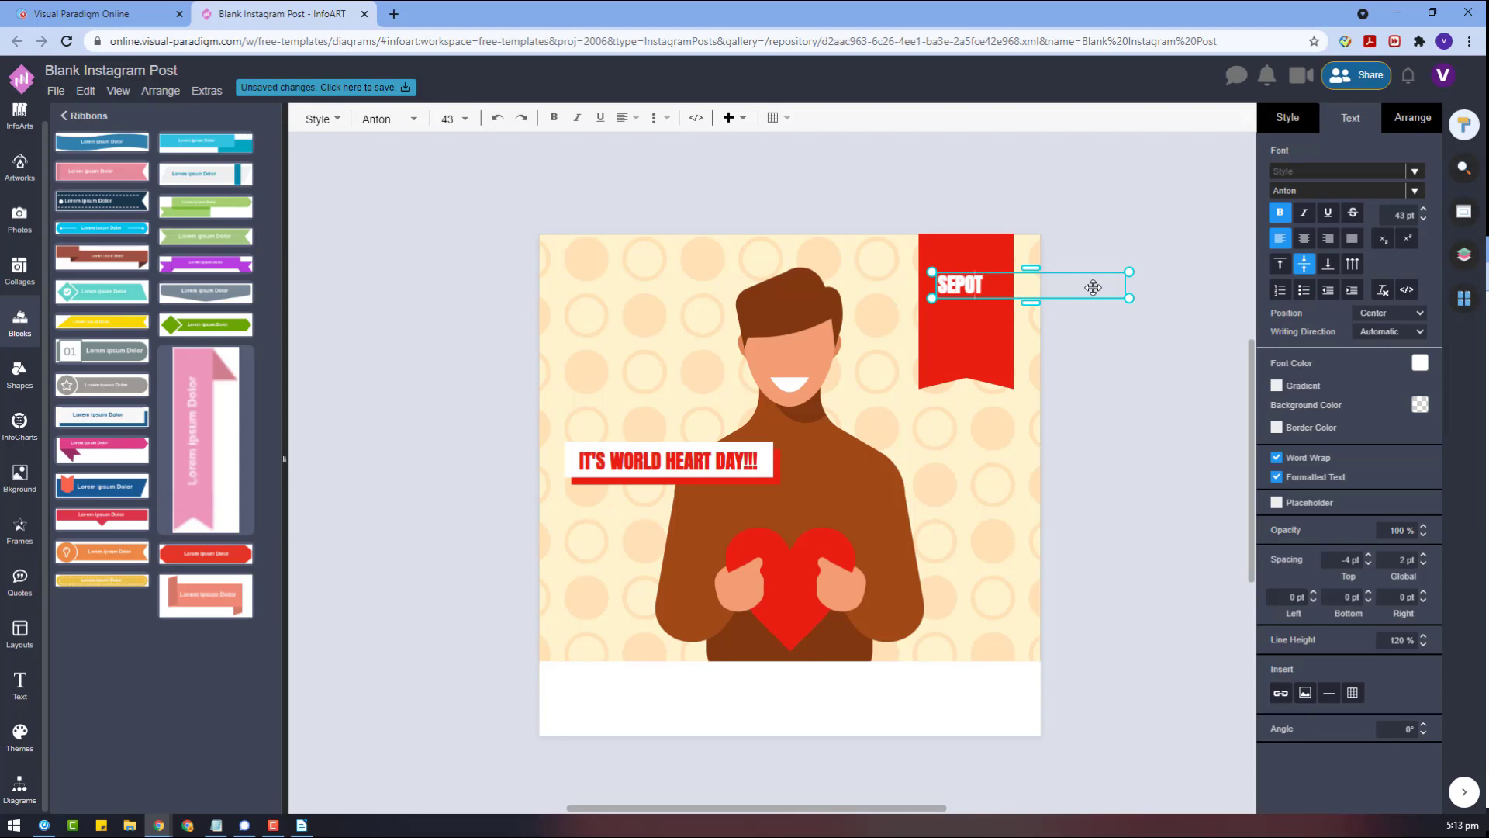
{"action": "type", "text": "EPT"}
{"action": "key", "text": "Return"}
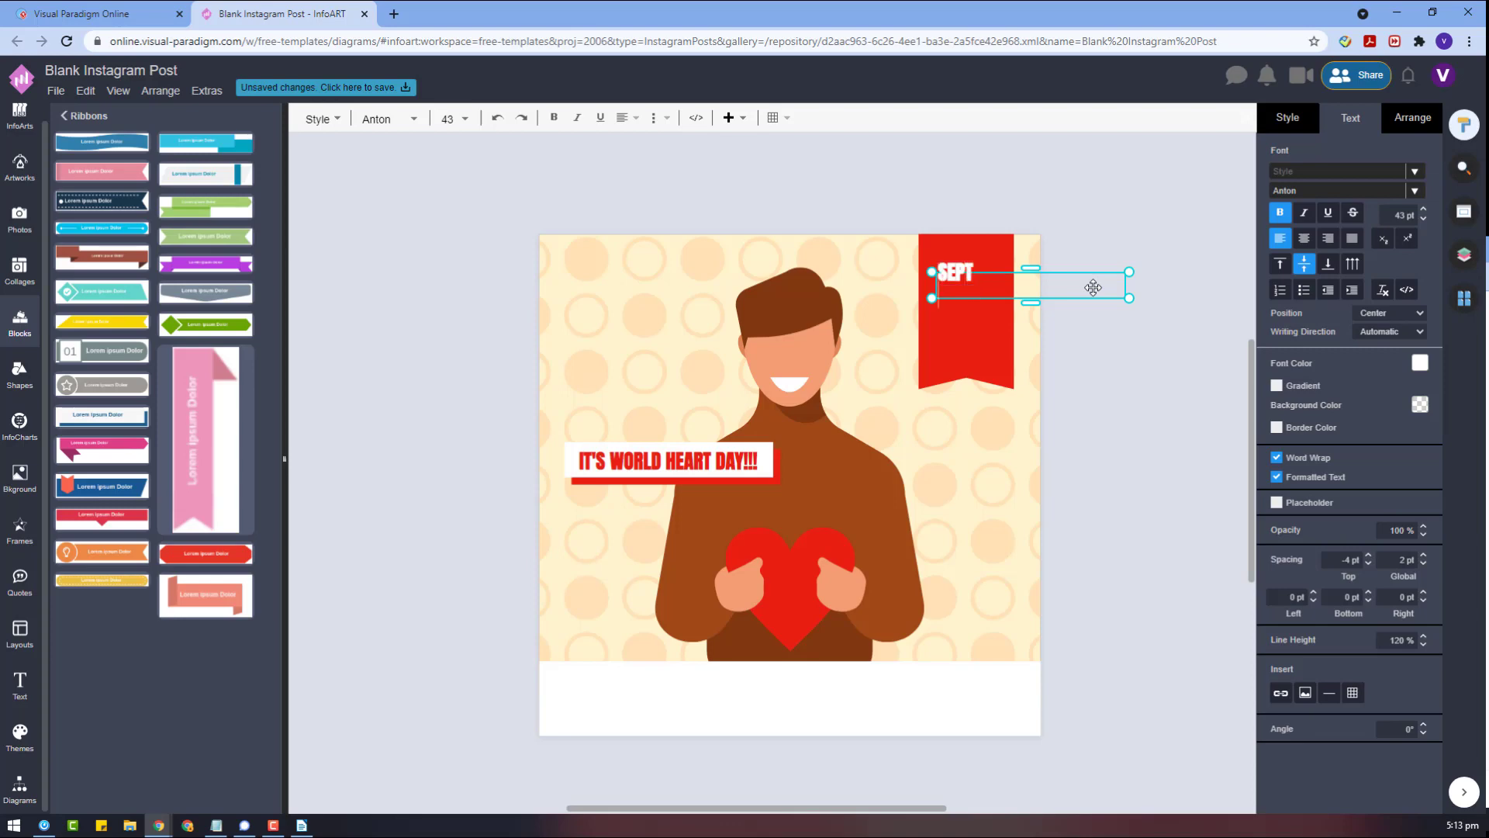
{"action": "key", "text": "BackSpace"}
{"action": "left_click", "coordinate": [1087, 287]}
{"action": "left_click", "coordinate": [956, 290]}
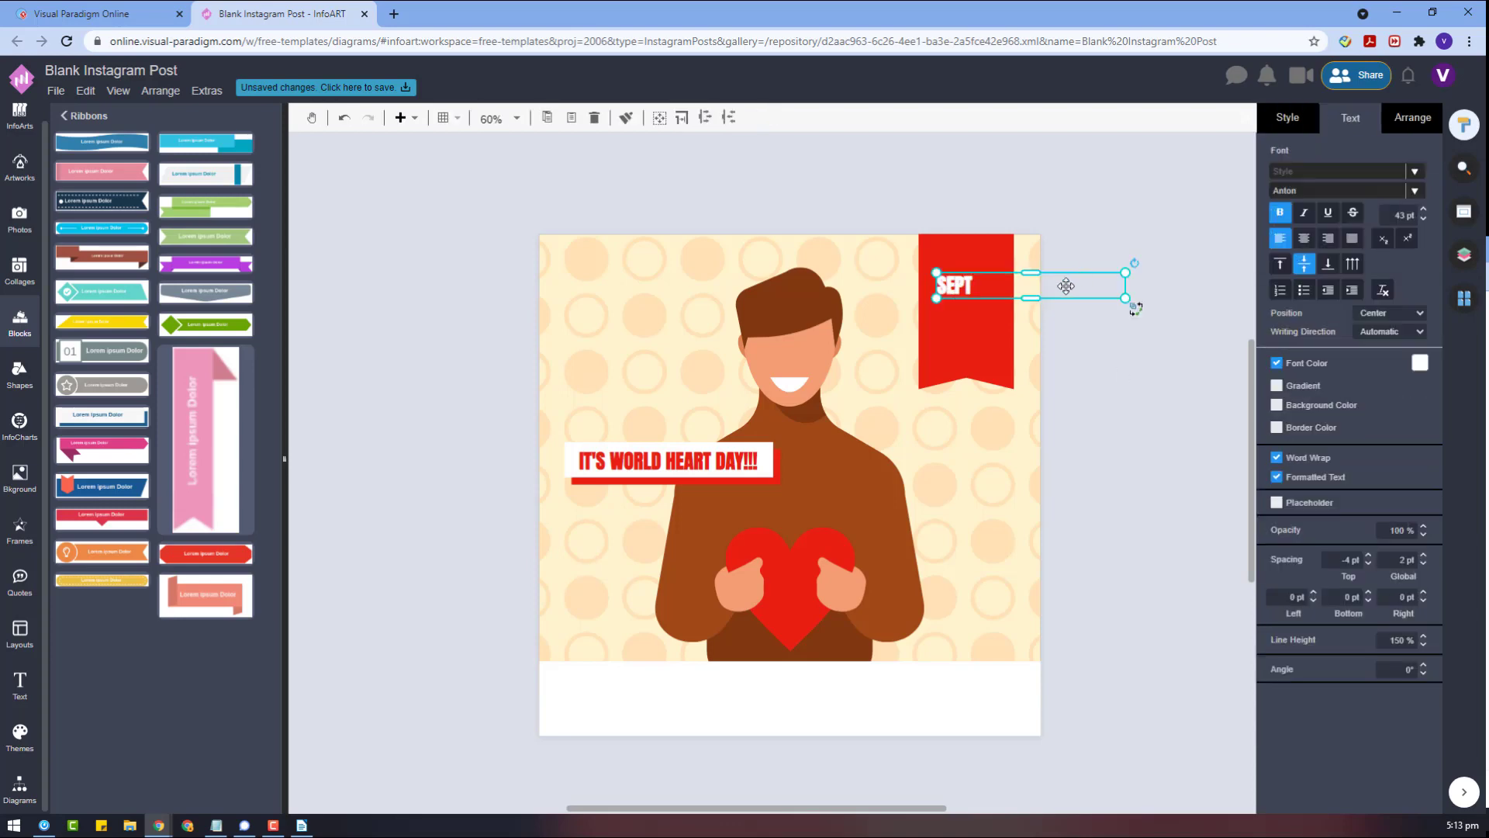
Step: Centre-align SEPT at 60 pt, narrow its text box to the ribbon's width and move it near the ribbon's top
{"action": "left_click", "coordinate": [1303, 240]}
{"action": "left_click_drag", "start_coordinate": [1126, 273], "coordinate": [1015, 287]}
{"action": "left_click_drag", "start_coordinate": [990, 289], "coordinate": [975, 249]}
{"action": "type", "text": "60"}
{"action": "key", "text": "Return"}
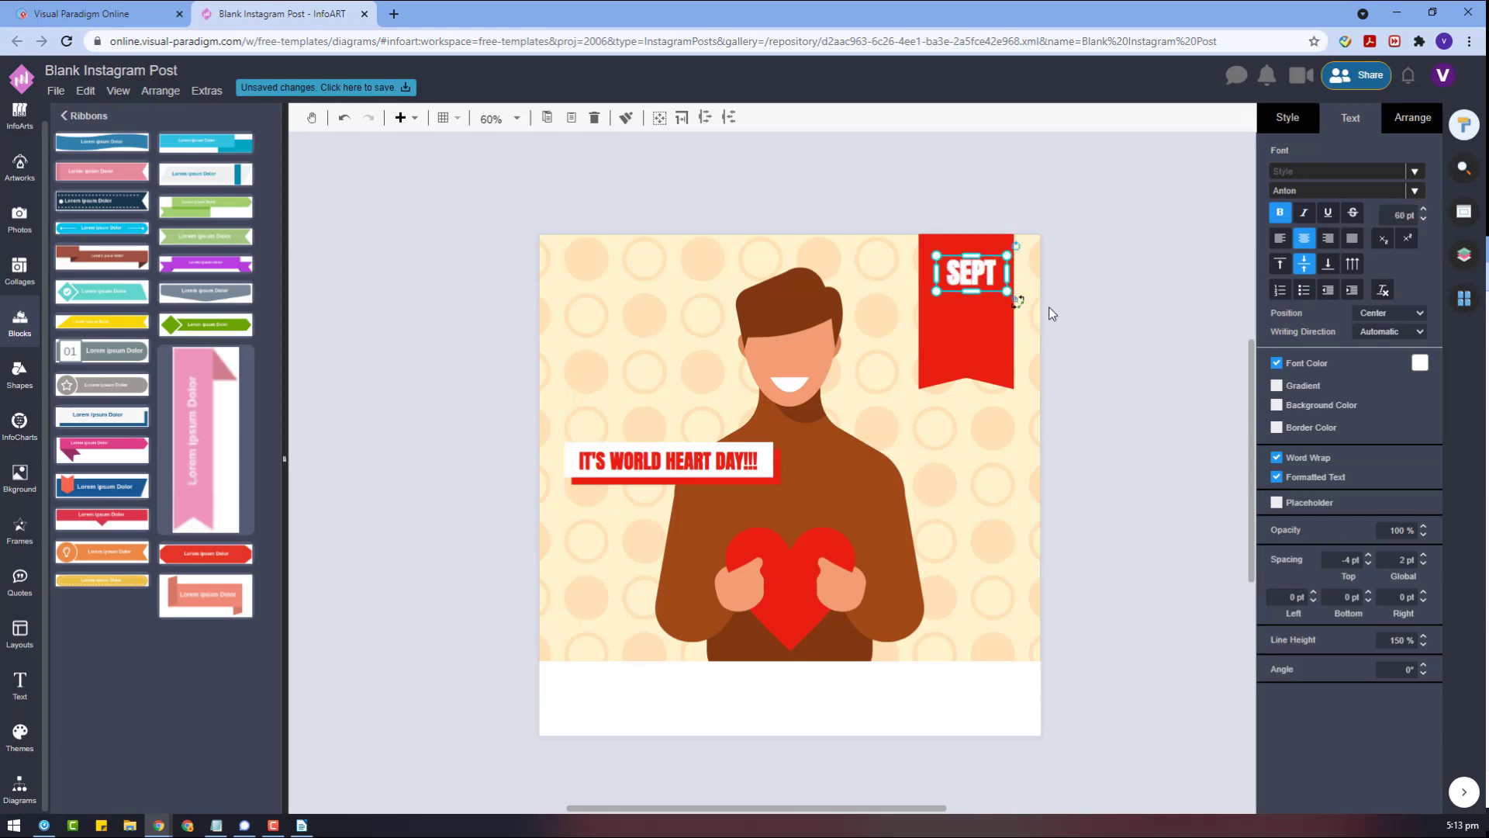
Step: Paste another text copy, change it to "29" and place it below SEPT on the ribbon
{"action": "key", "text": "ctrl+v"}
{"action": "double_click", "coordinate": [1110, 349]}
{"action": "type", "text": "29"}
{"action": "left_click", "coordinate": [1148, 343]}
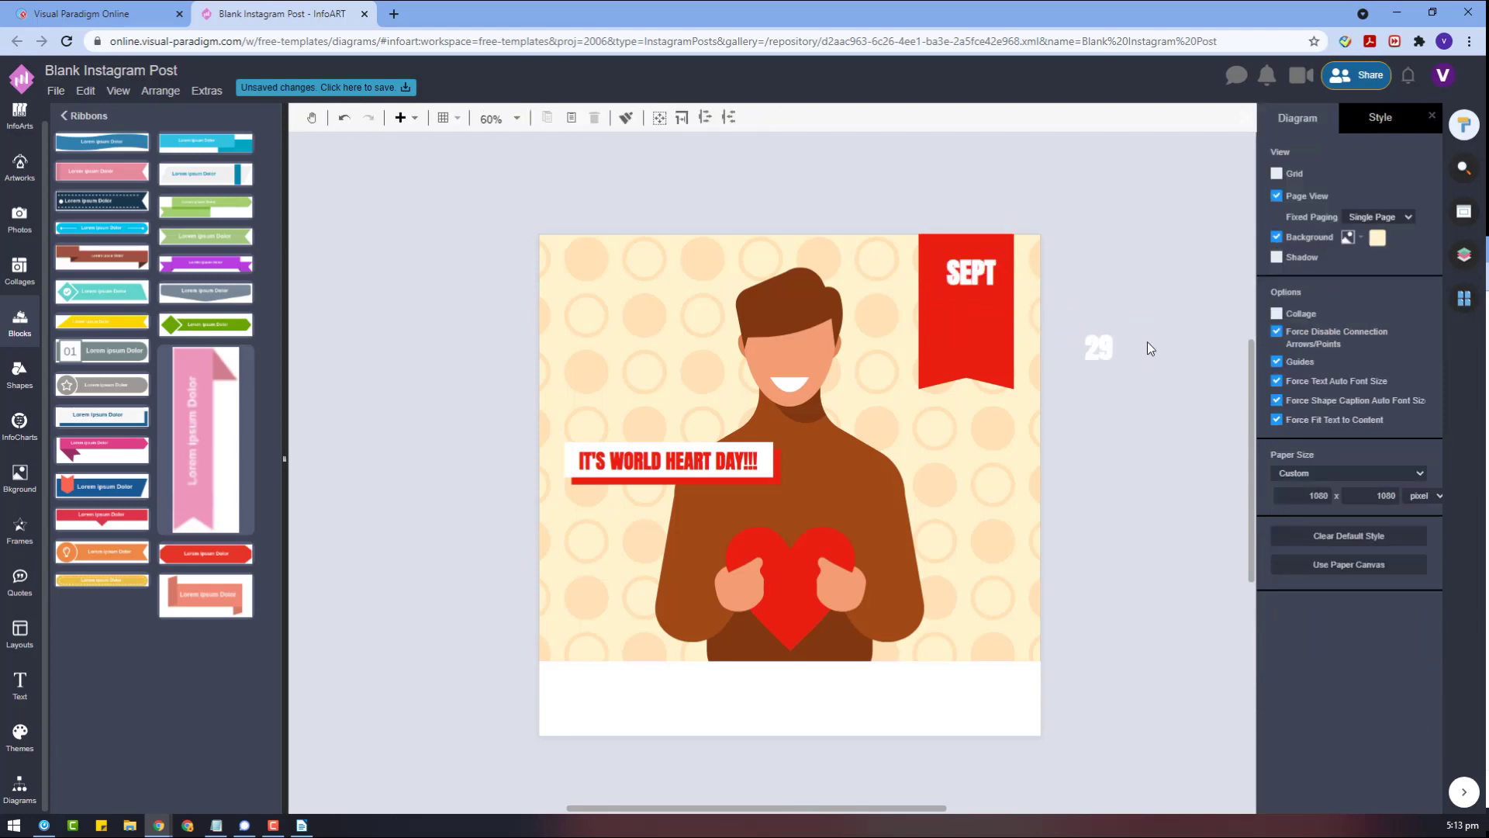
{"action": "left_click_drag", "start_coordinate": [1098, 347], "coordinate": [971, 316]}
Step: Enlarge the 29 on the ribbon to 100 pt
{"action": "left_click", "coordinate": [1424, 208]}
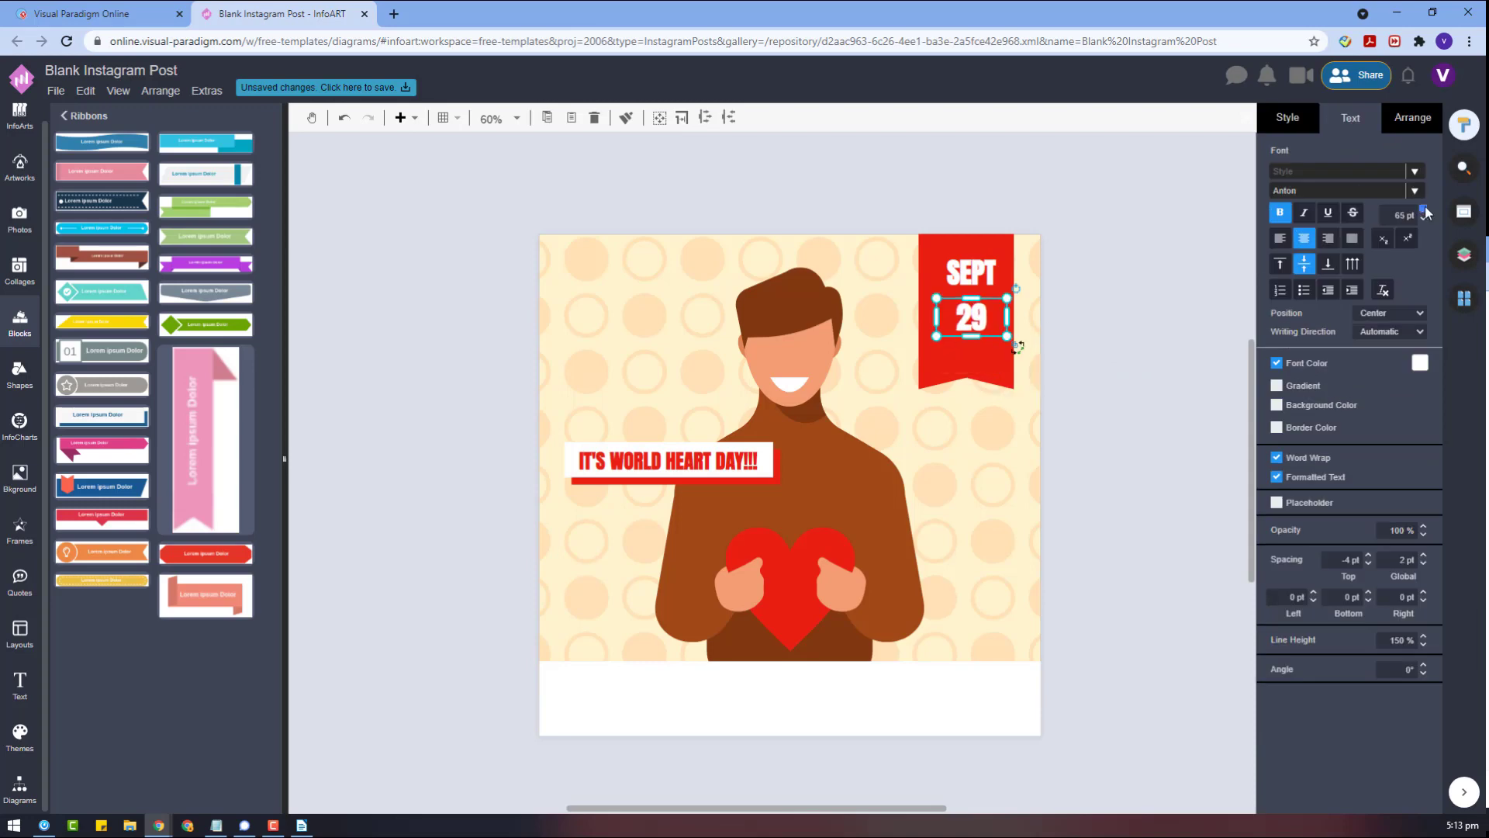
{"action": "left_click", "coordinate": [1424, 208]}
{"action": "key", "text": "Return"}
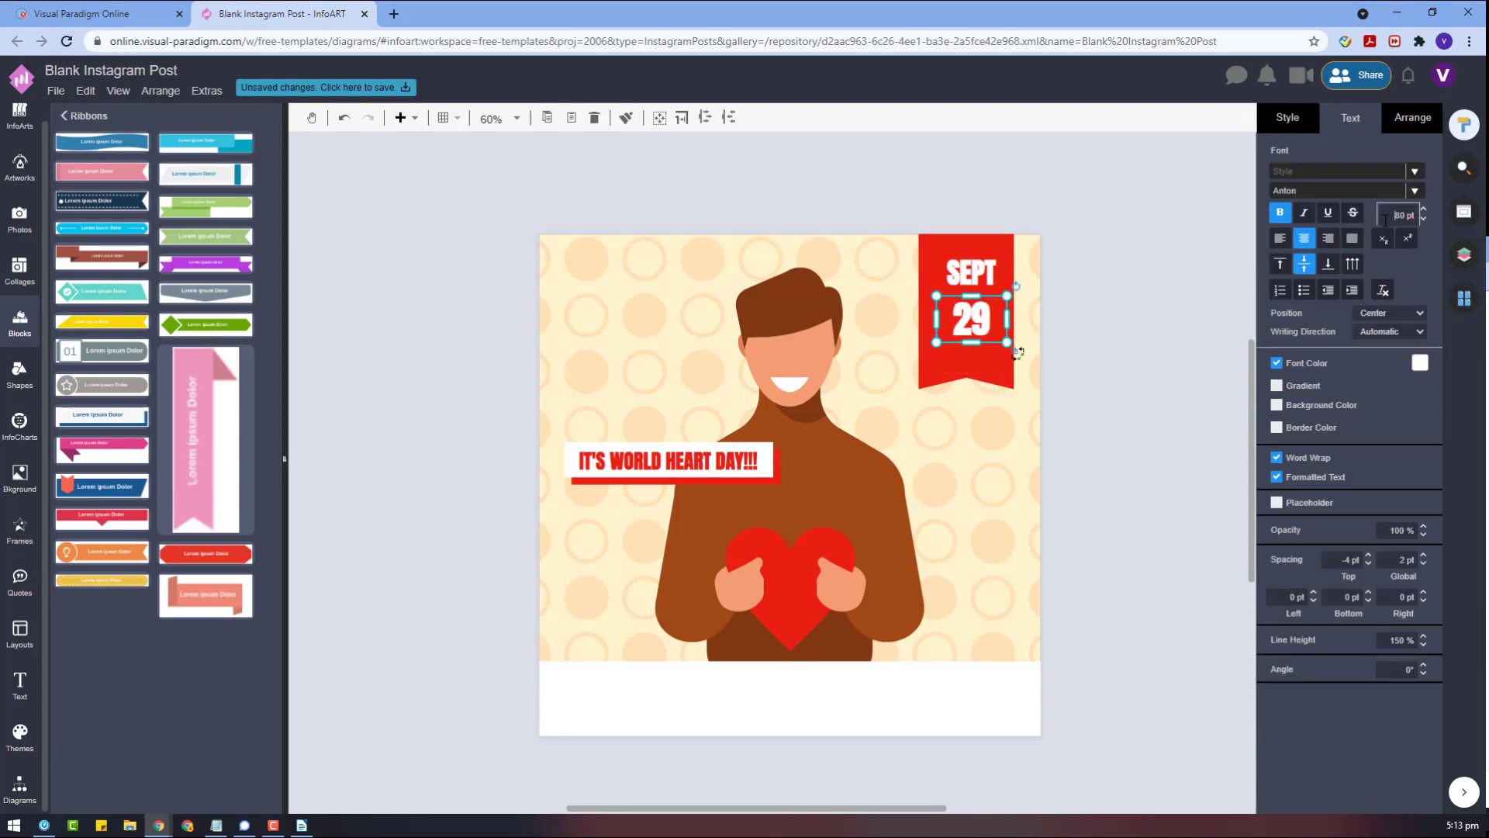
{"action": "type", "text": "5"}
{"action": "key", "text": "Return"}
{"action": "type", "text": "100"}
{"action": "key", "text": "Return"}
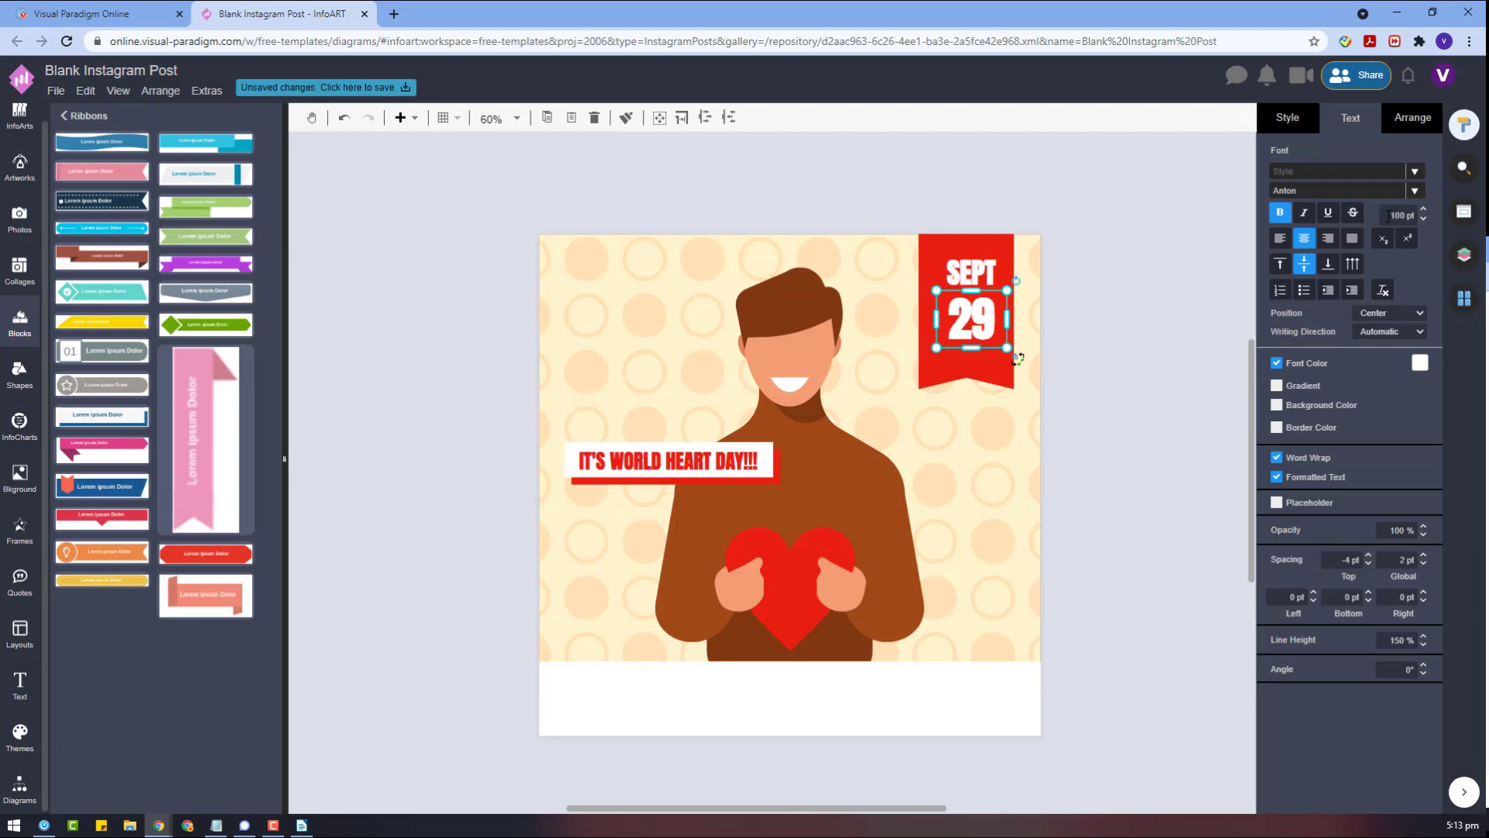
Step: Centre SEPT and 29 together horizontally on the red ribbon and adjust the height of the 29 below SEPT
{"action": "left_click", "coordinate": [1106, 385]}
{"action": "left_click_drag", "start_coordinate": [1106, 385], "coordinate": [971, 273]}
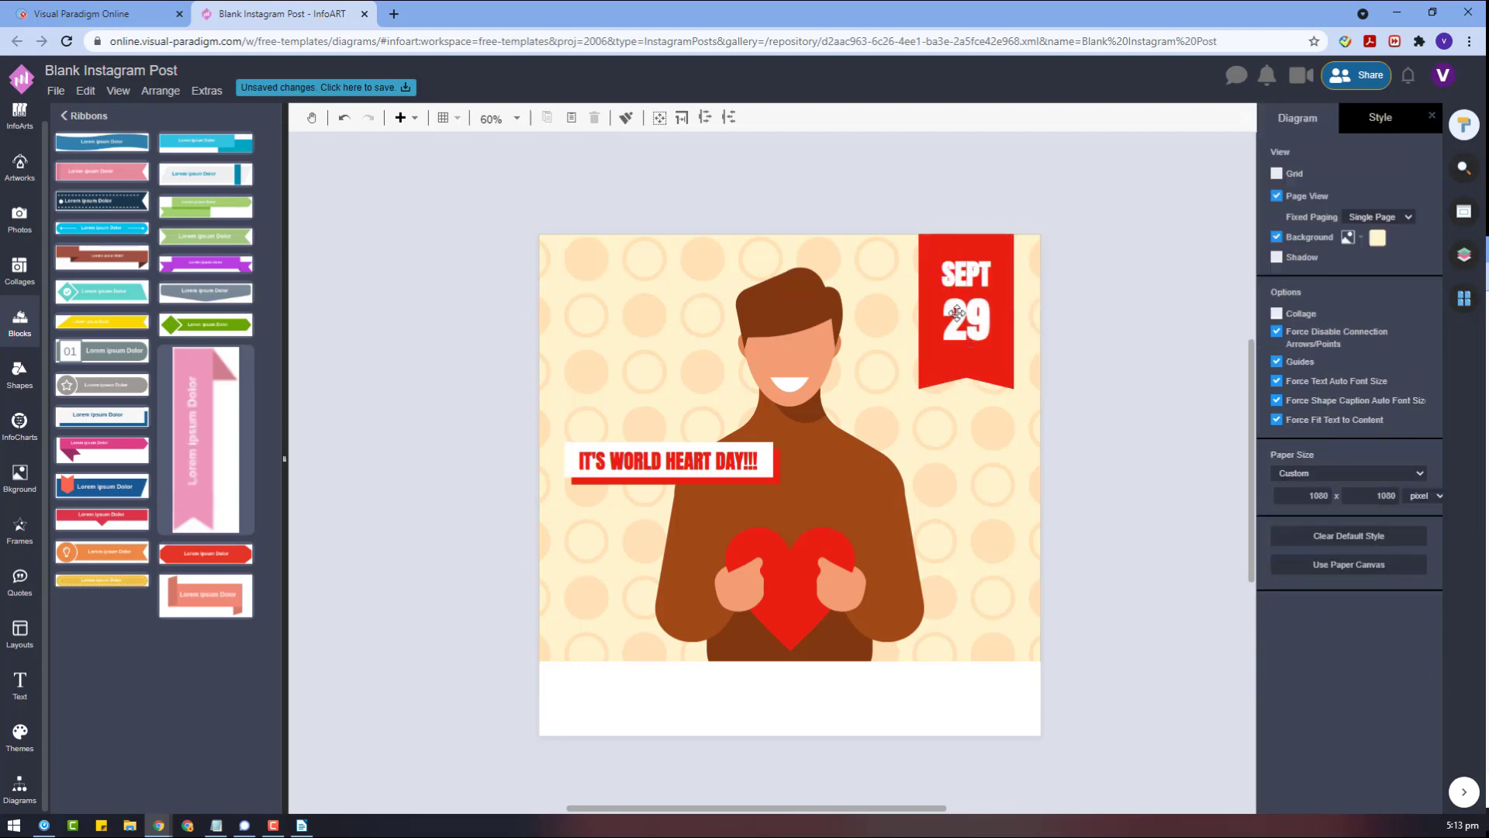
{"action": "left_click", "coordinate": [1060, 376]}
{"action": "left_click", "coordinate": [966, 321]}
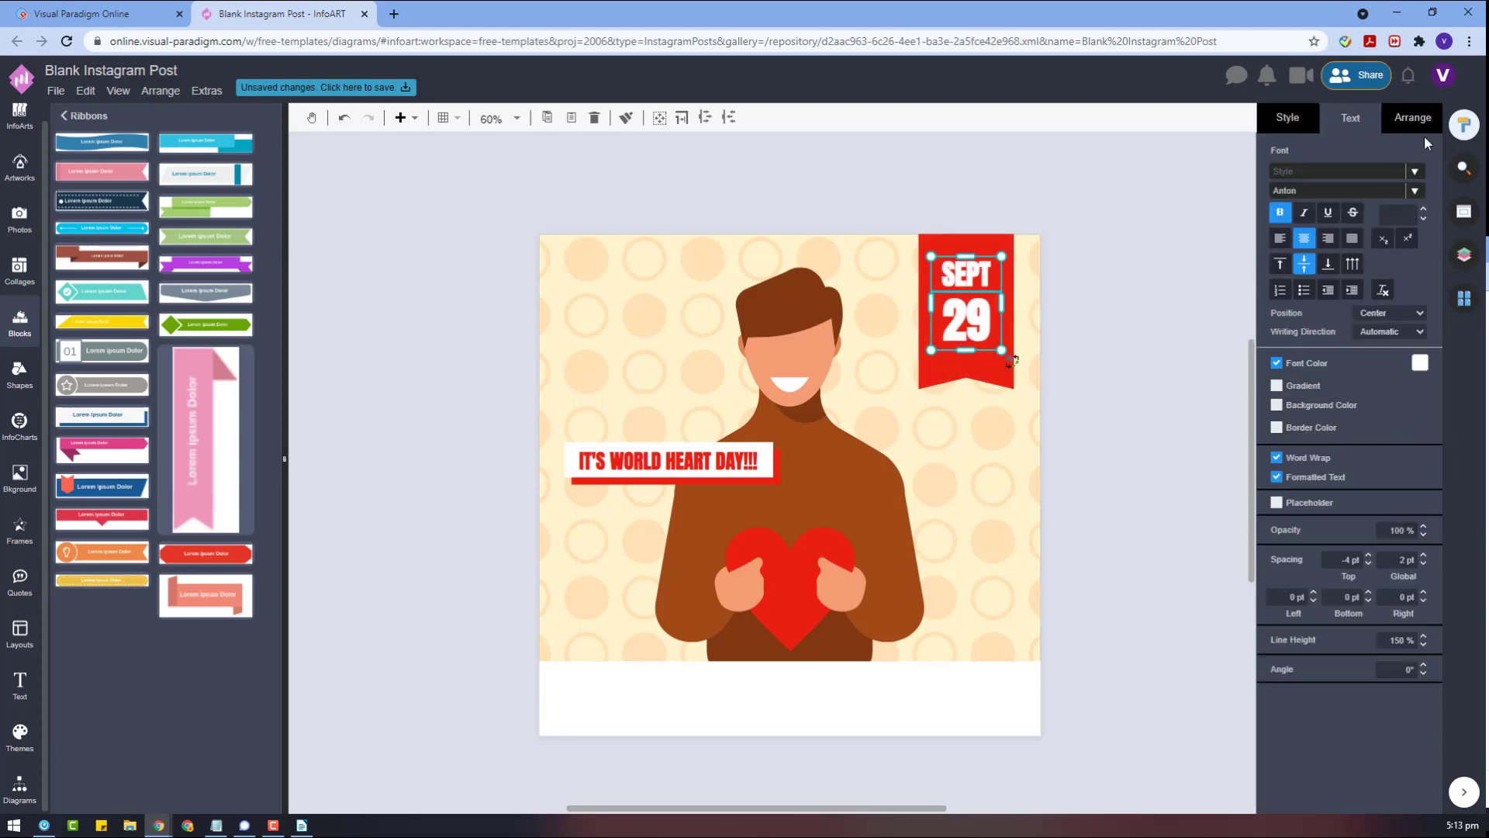
{"action": "left_click", "coordinate": [1414, 118]}
{"action": "left_click", "coordinate": [1311, 232]}
{"action": "left_click", "coordinate": [1112, 311]}
{"action": "left_click_drag", "start_coordinate": [962, 324], "coordinate": [962, 318]}
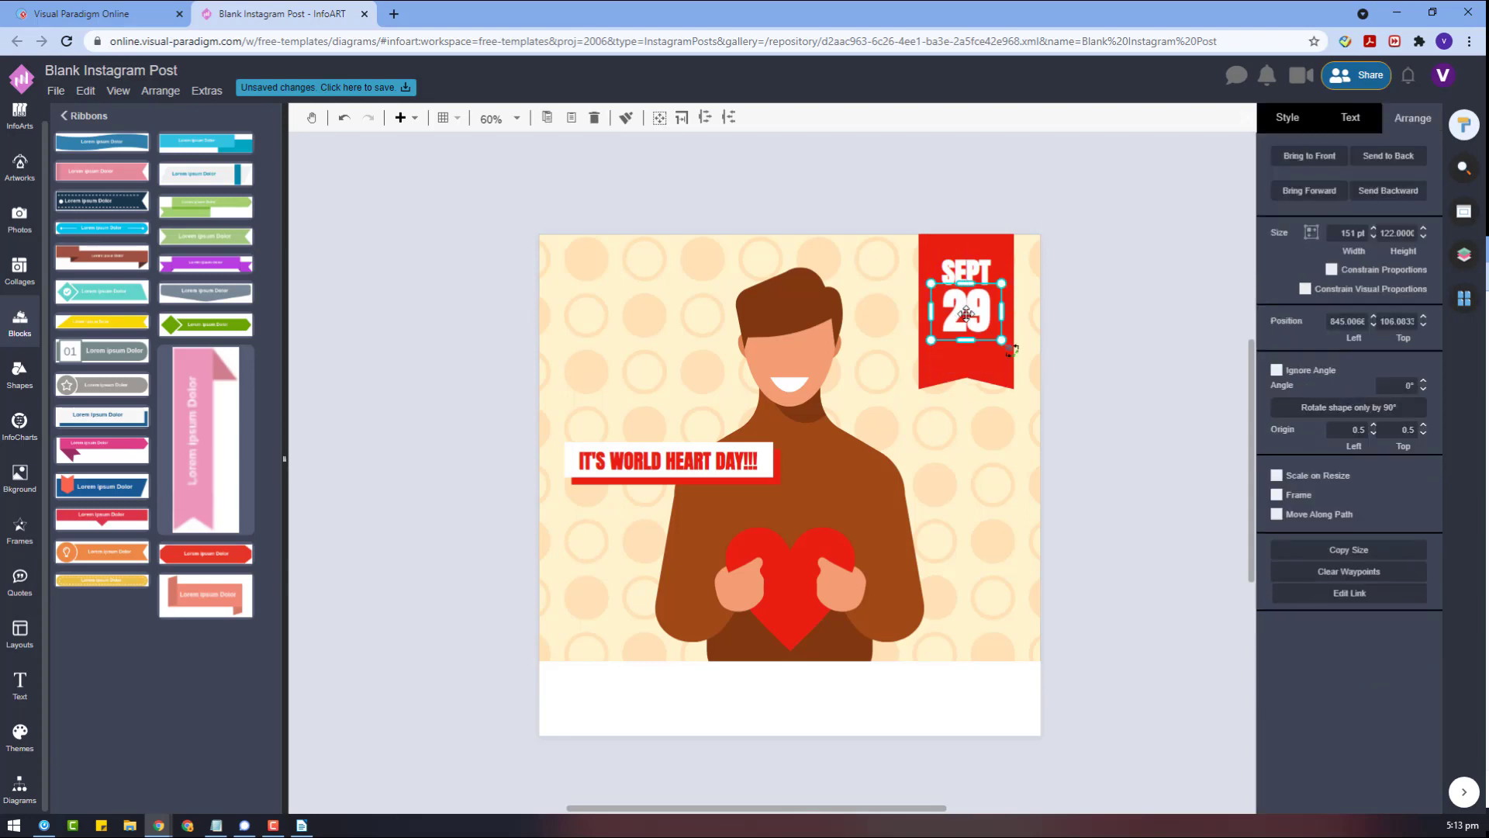
Step: Space SEPT and 29 apart on the ribbon and widen both text boxes to nearly the ribbon's width
{"action": "left_click", "coordinate": [1068, 353]}
{"action": "left_click", "coordinate": [1001, 374]}
{"action": "left_click", "coordinate": [1081, 365]}
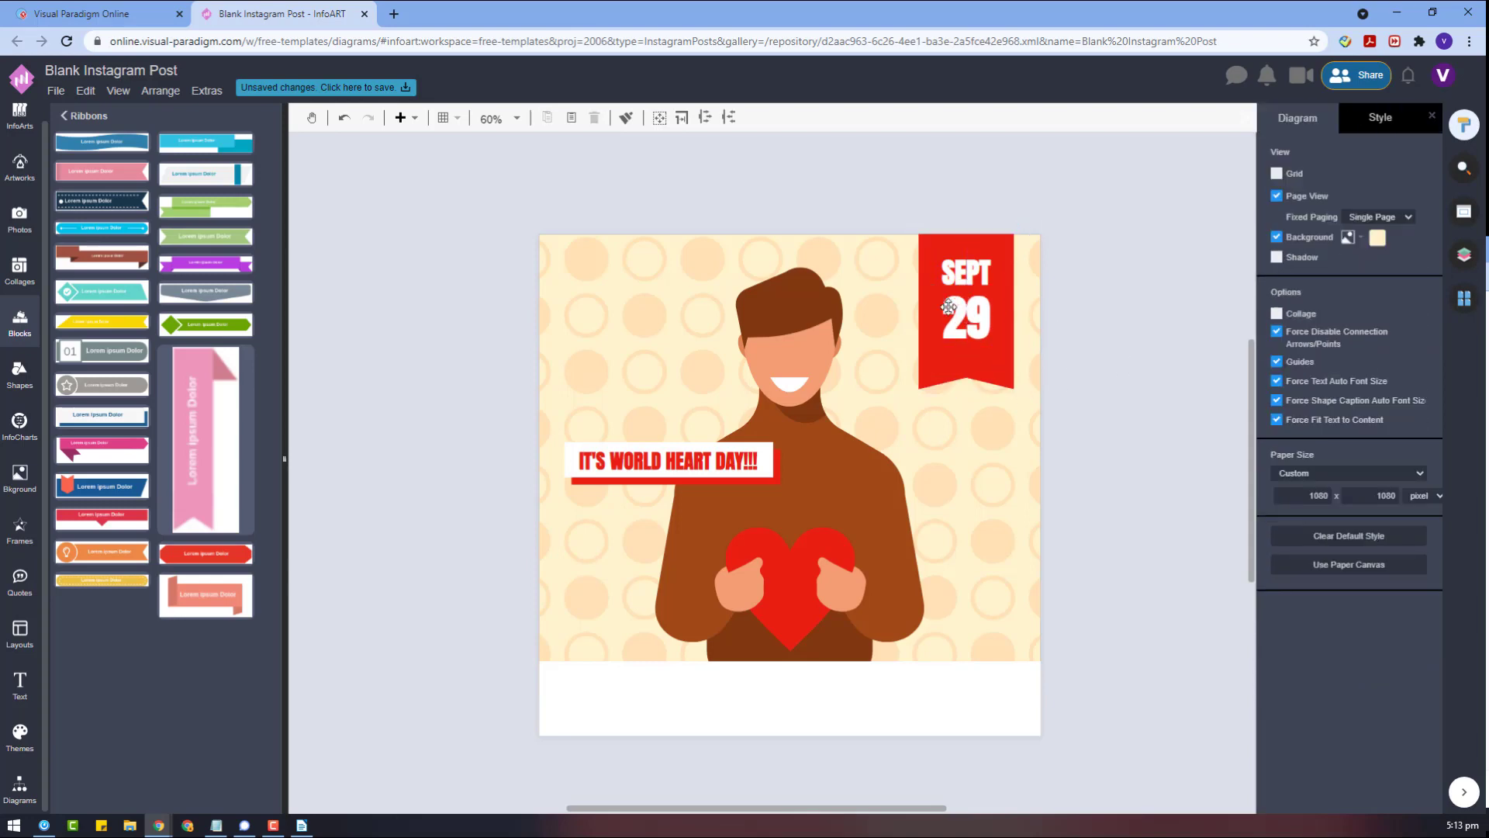
{"action": "left_click_drag", "start_coordinate": [1083, 362], "coordinate": [859, 240]}
{"action": "left_click_drag", "start_coordinate": [1001, 349], "coordinate": [990, 338]}
{"action": "left_click", "coordinate": [1074, 318]}
Step: Set the SEPT text on the ribbon to 70 pt
{"action": "left_click", "coordinate": [979, 272]}
{"action": "left_click", "coordinate": [1351, 119]}
{"action": "left_click", "coordinate": [1396, 216]}
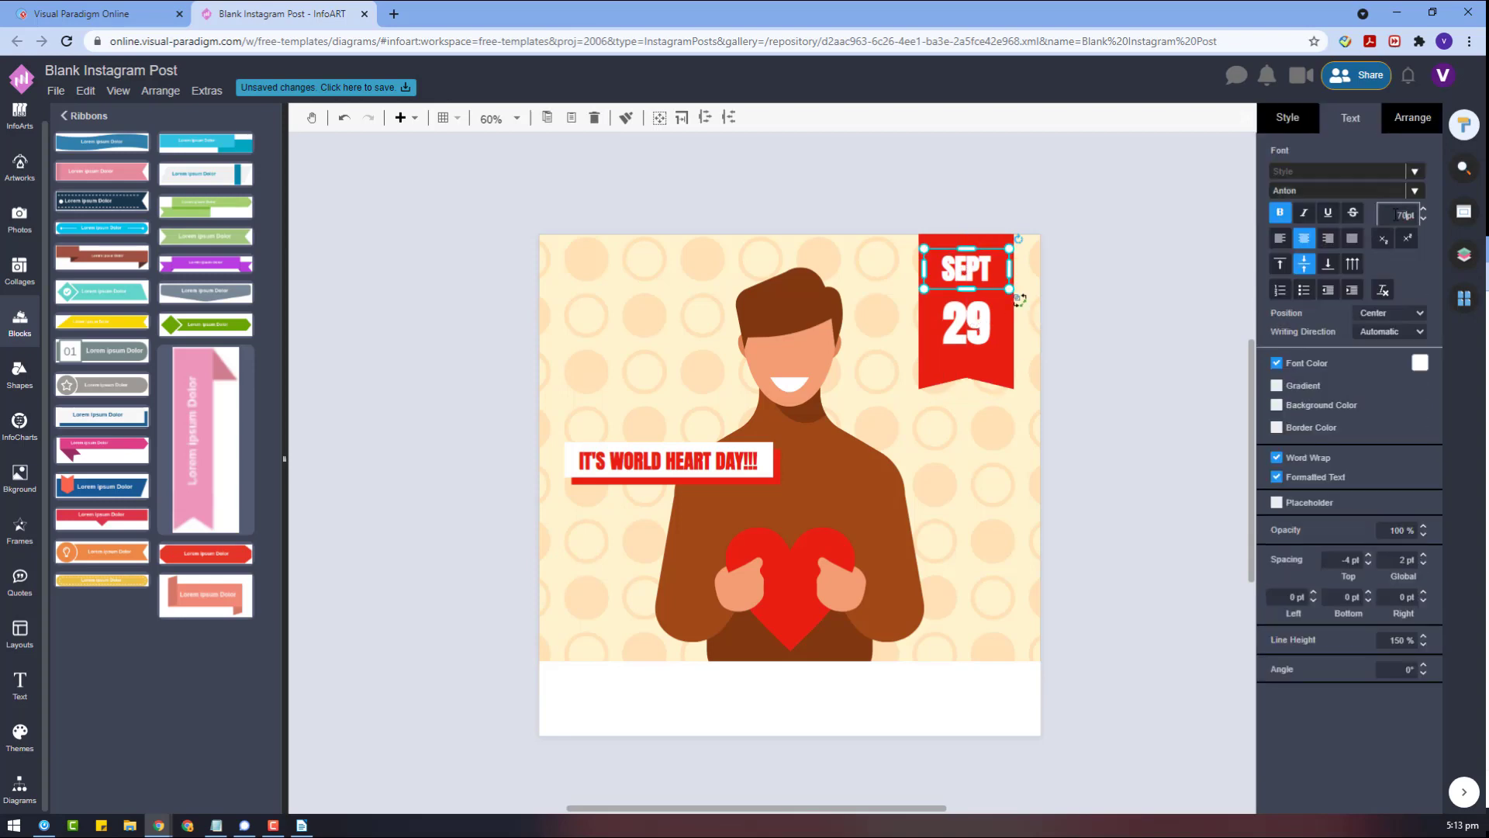
{"action": "key", "text": "Return"}
Step: Enlarge the 29 on the ribbon to 120 pt
{"action": "left_click", "coordinate": [954, 326]}
{"action": "type", "text": "110"}
{"action": "key", "text": "Return"}
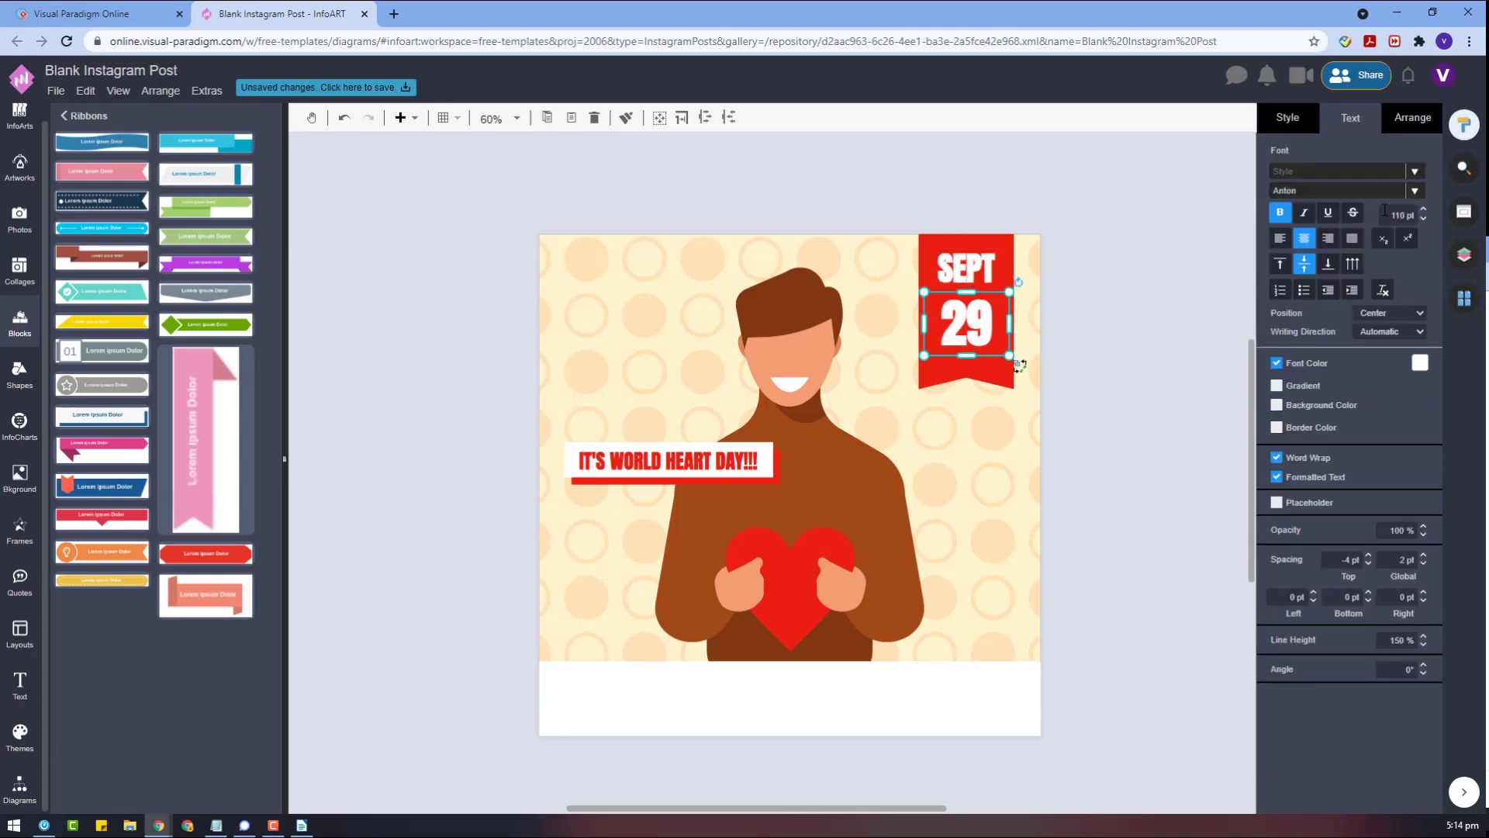
{"action": "key", "text": "Return"}
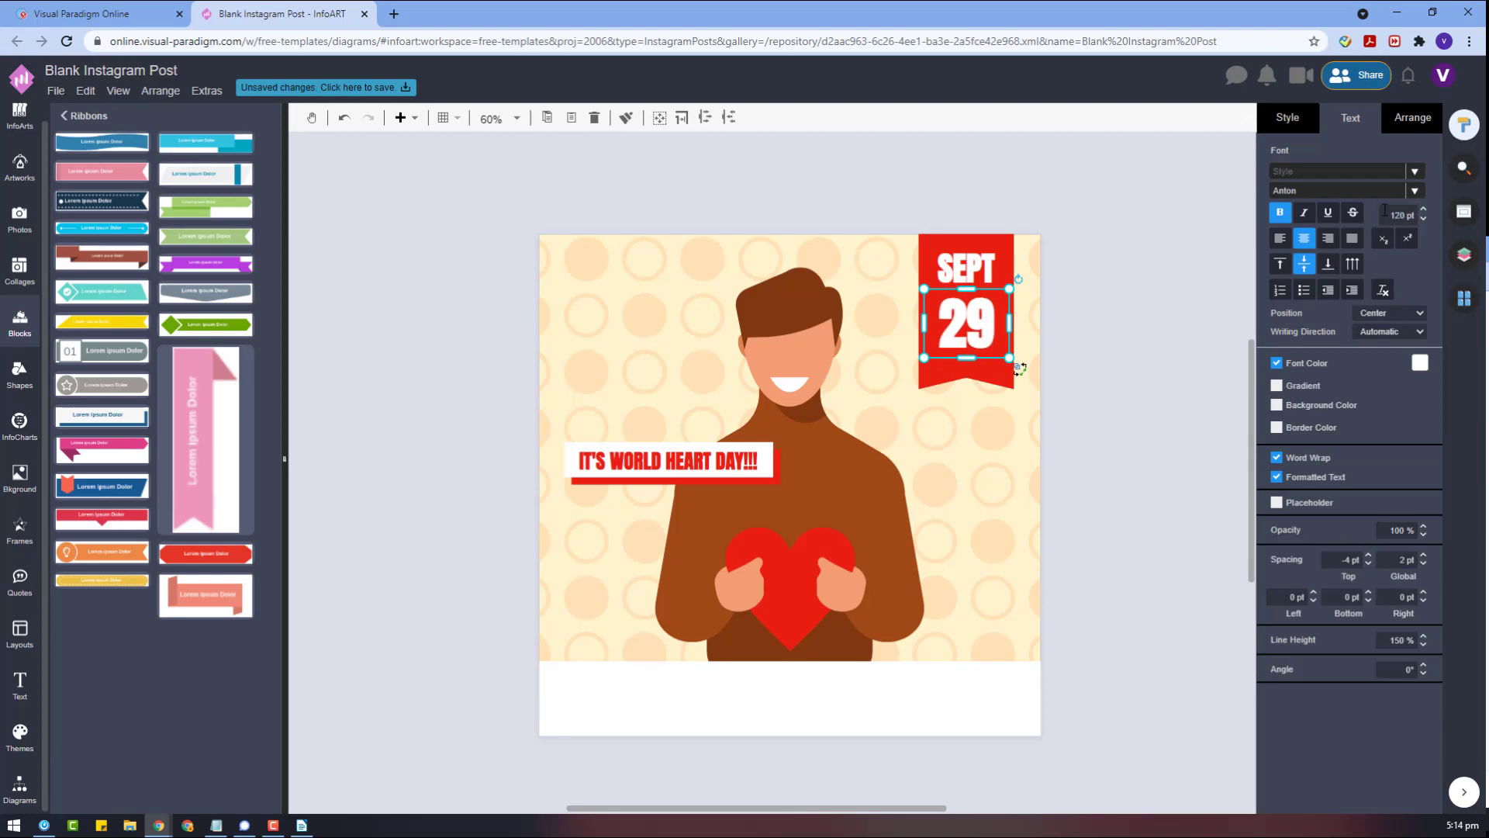
Step: Place a copy of the "IT'S WORLD HEART DAY!!!" headline text in the empty area below the page
{"action": "left_click", "coordinate": [991, 566]}
{"action": "scroll", "coordinate": [776, 388], "scroll_direction": "down", "scroll_amount": 3}
{"action": "left_click", "coordinate": [725, 229]}
{"action": "left_click_drag", "start_coordinate": [725, 229], "coordinate": [863, 542]}
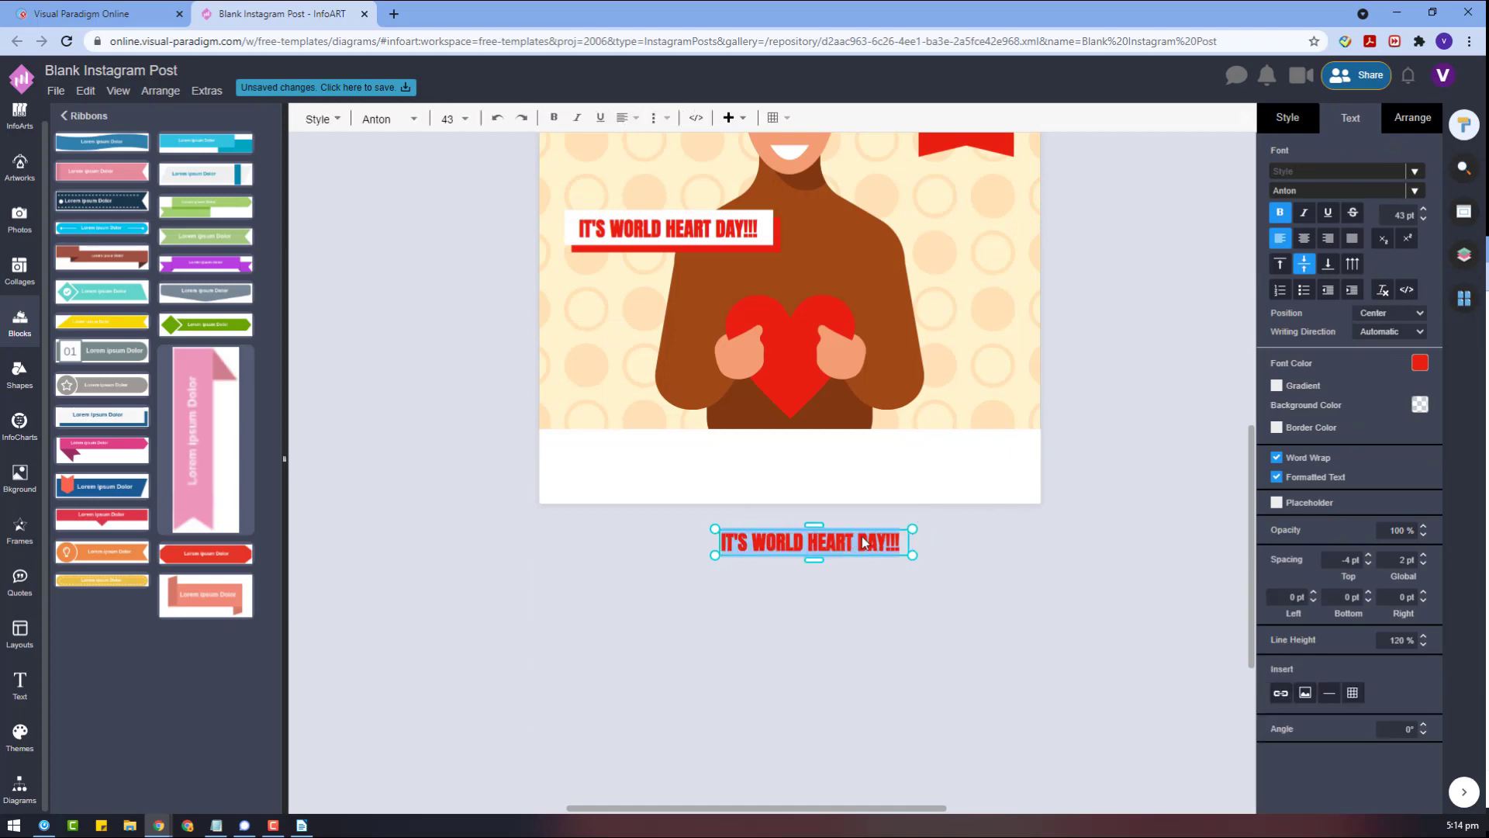
Step: Replace the copied headline with "FUND RAISING FOR PATIENT | COUNSELLING | FREE BLOOD PRESSURE TEST | COUNSELLING"
{"action": "type", "text": "F"}
{"action": "type", "text": "RASISI"}
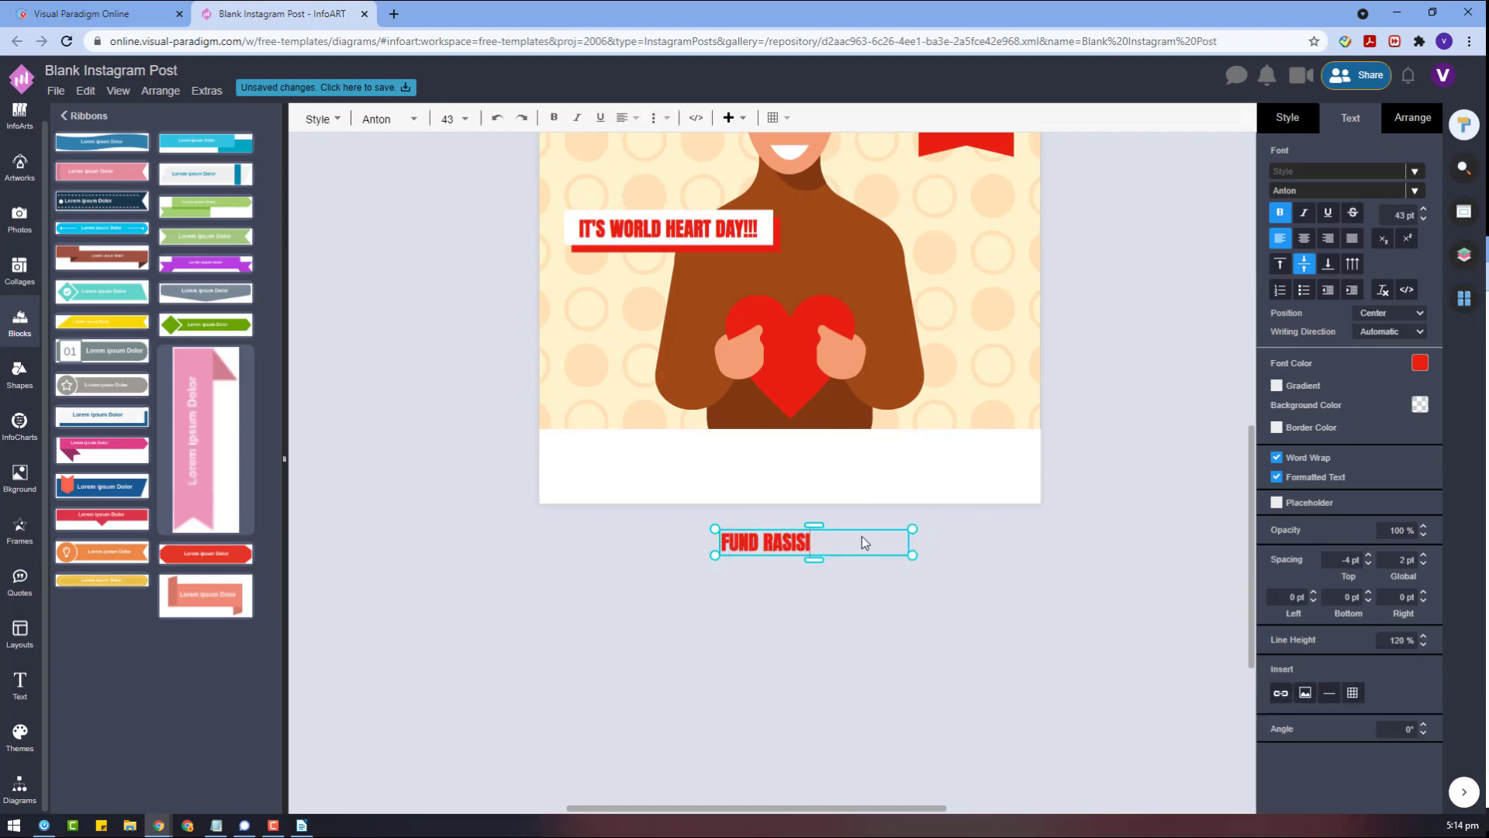
{"action": "key", "text": "BackSpace"}
{"action": "key", "text": "BackSpace"}
{"action": "key", "text": "BackSpace"}
{"action": "key", "text": "BackSpace"}
{"action": "type", "text": "ISING FOR PATIENT I "}
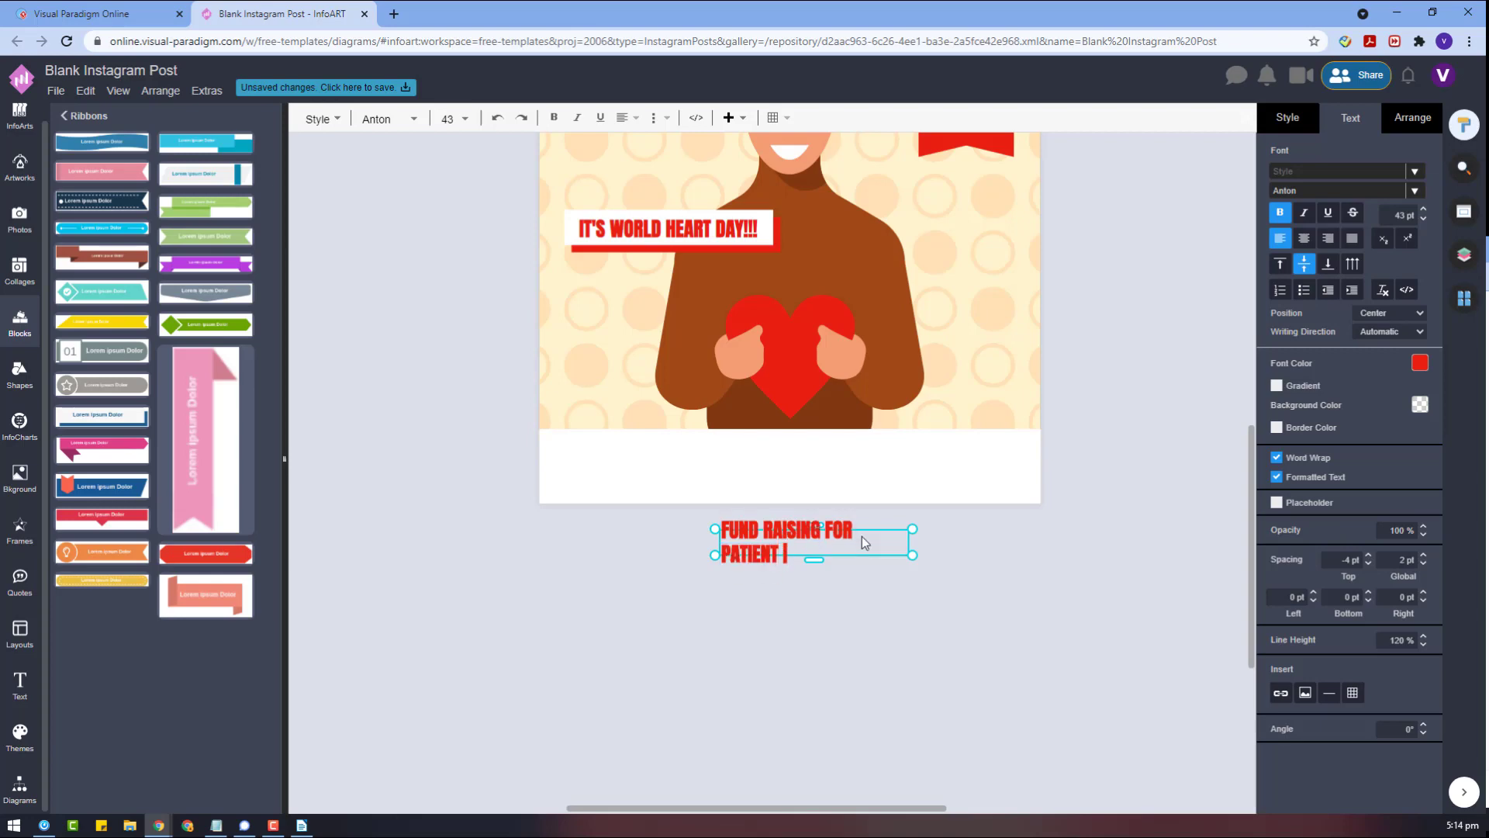
{"action": "type", "text": "COUNSELLING | FREE"}
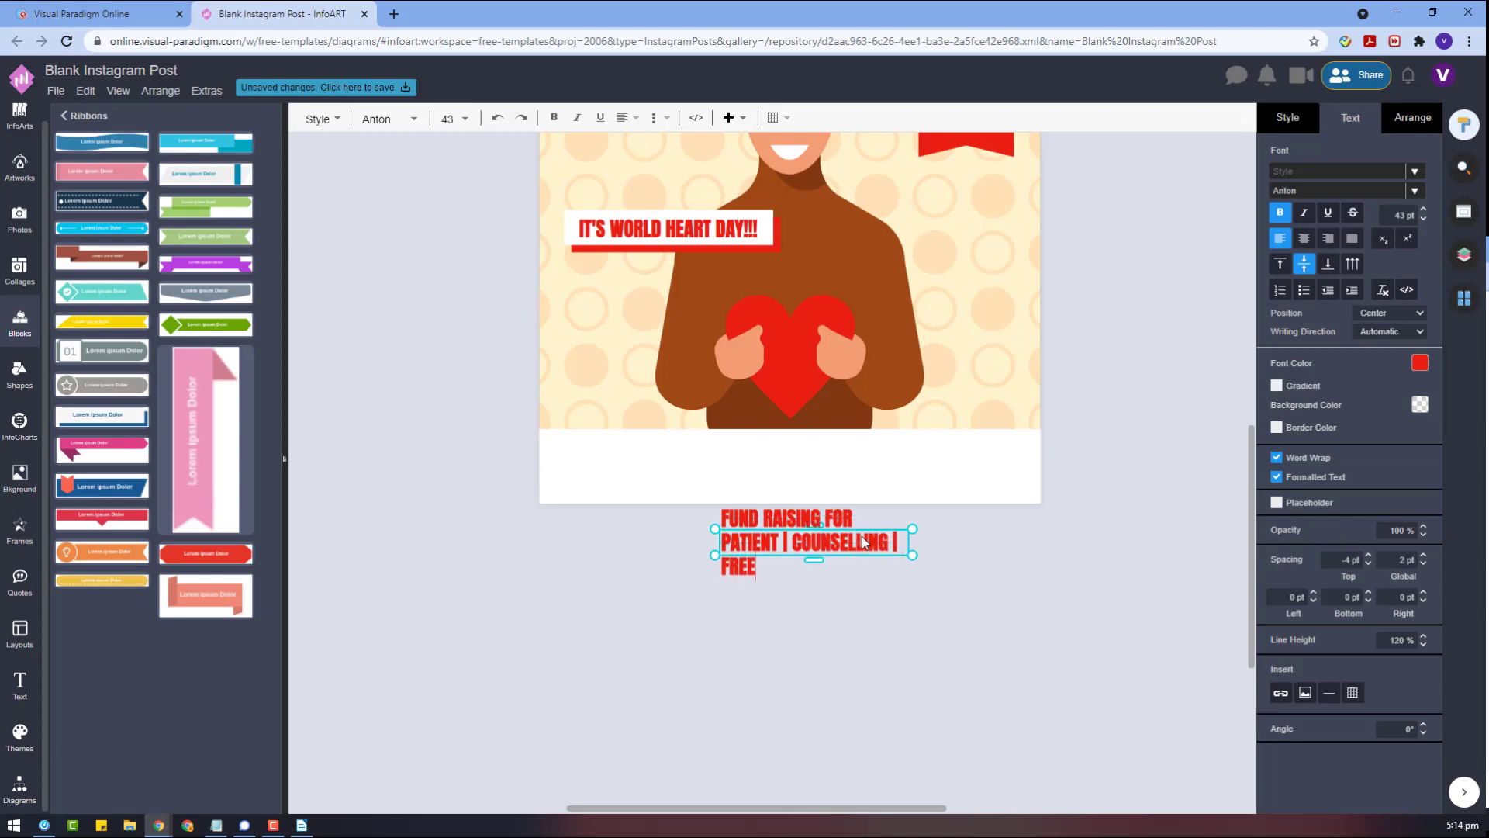
{"action": "type", "text": " BLOOD PRESSURE TEST"}
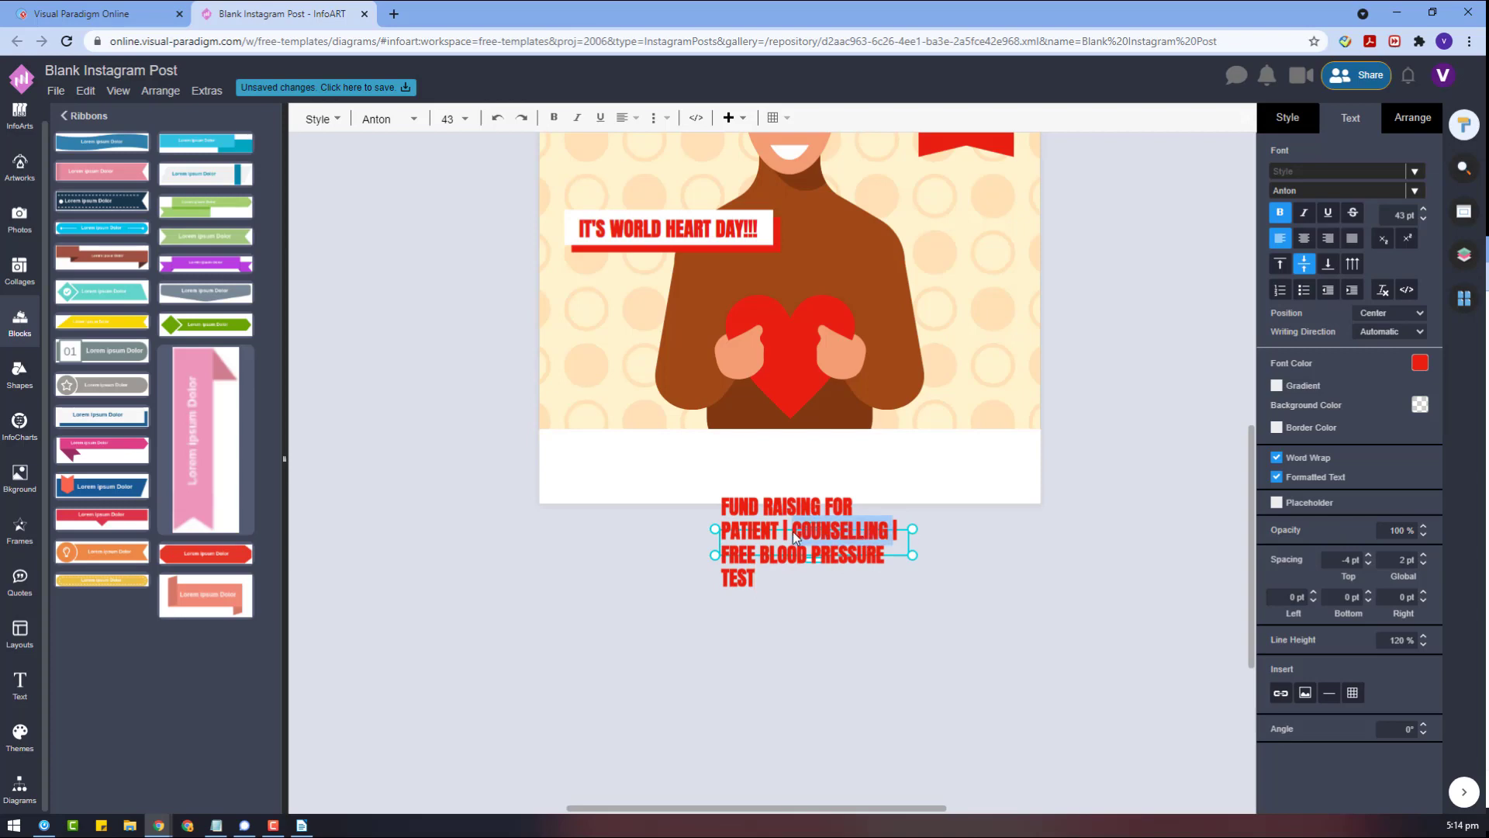
{"action": "type", "text": " | COUNSELLING"}
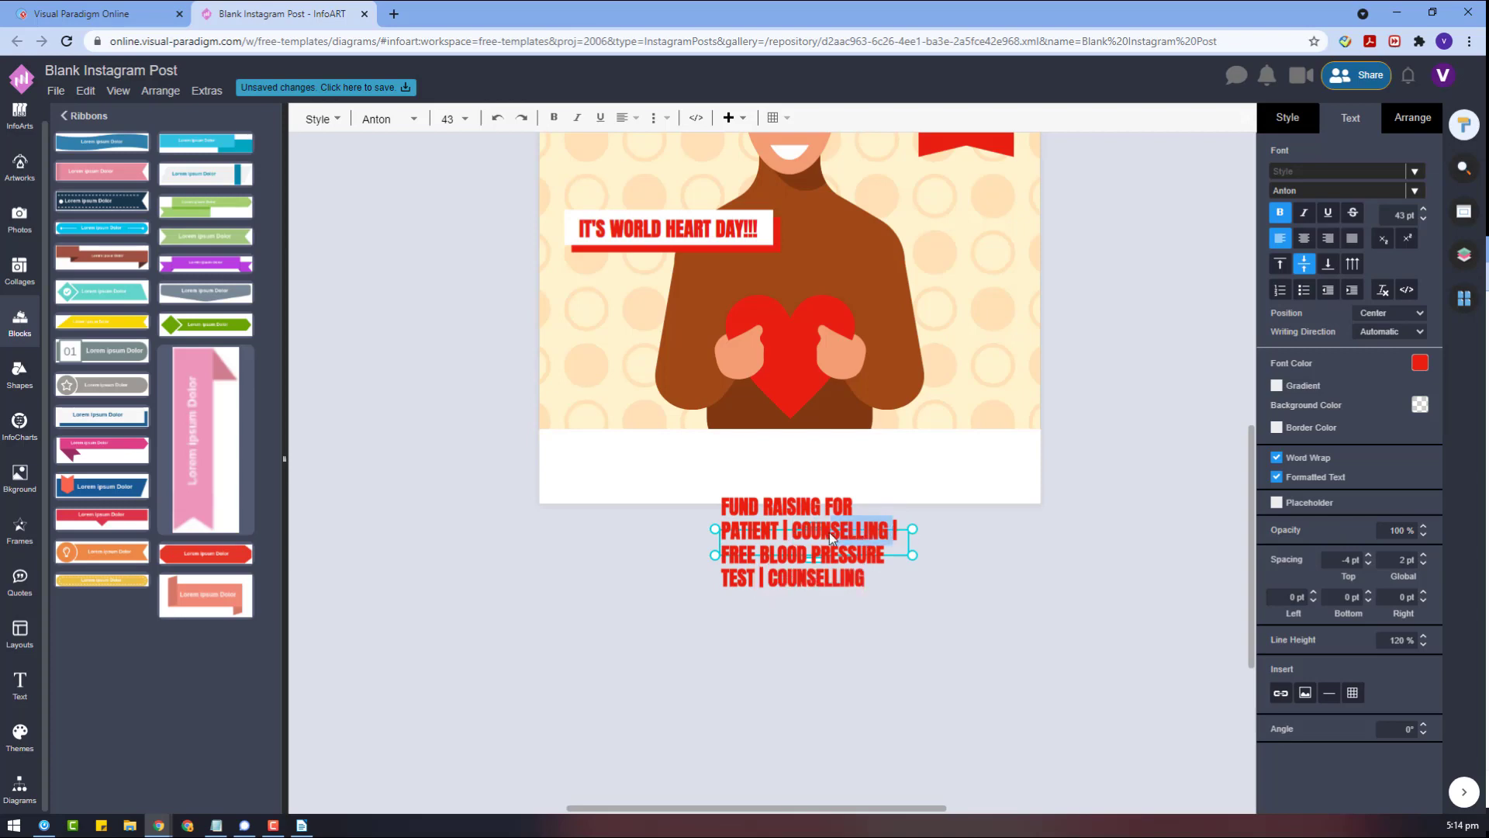
Step: Delete the first "COUNSELLING |" from the middle of the fund-raising text
{"action": "left_click", "coordinate": [898, 534]}
{"action": "key", "text": "BackSpace"}
{"action": "key", "text": "BackSpace"}
{"action": "key", "text": "BackSpace"}
{"action": "key", "text": "BackSpace"}
{"action": "key", "text": "BackSpace"}
{"action": "key", "text": "BackSpace"}
{"action": "key", "text": "BackSpace"}
{"action": "key", "text": "BackSpace"}
{"action": "key", "text": "BackSpace"}
{"action": "key", "text": "BackSpace"}
{"action": "key", "text": "BackSpace"}
{"action": "key", "text": "BackSpace"}
{"action": "key", "text": "BackSpace"}
{"action": "key", "text": "BackSpace"}
Step: Widen the fund-raising text box so it fits on one line and move it onto the white bottom strip
{"action": "left_click", "coordinate": [974, 571]}
{"action": "left_click", "coordinate": [772, 543]}
{"action": "mouse_move", "coordinate": [886, 543]}
{"action": "left_mouse_down"}
{"action": "mouse_move", "coordinate": [1017, 562]}
{"action": "mouse_move", "coordinate": [864, 558]}
{"action": "mouse_move", "coordinate": [882, 557]}
{"action": "left_mouse_up"}
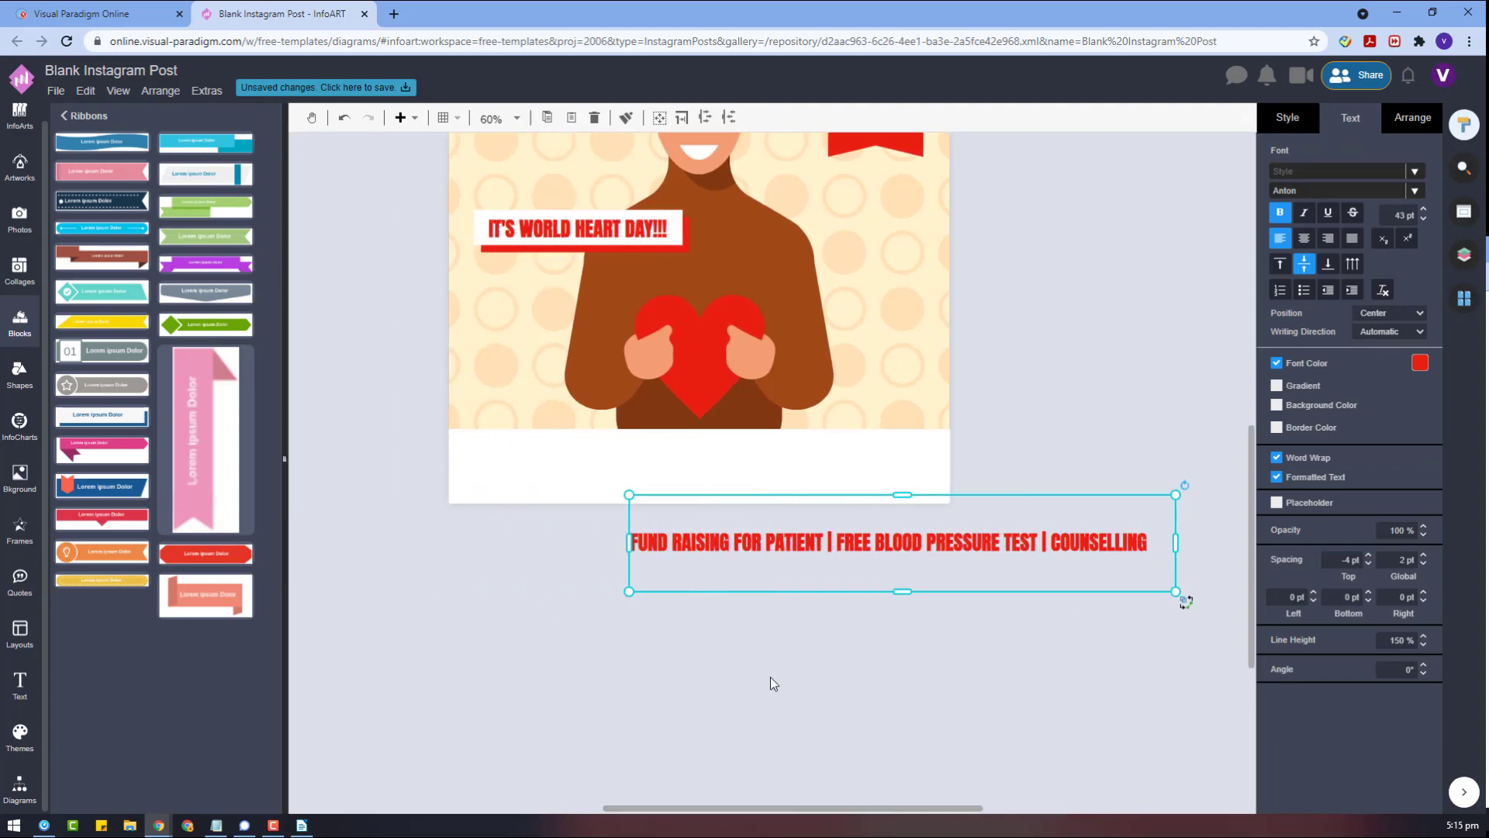
{"action": "left_click_drag", "start_coordinate": [771, 543], "coordinate": [608, 450]}
Step: Change the fund-raising line's font colour to light purple
{"action": "left_click", "coordinate": [1420, 362]}
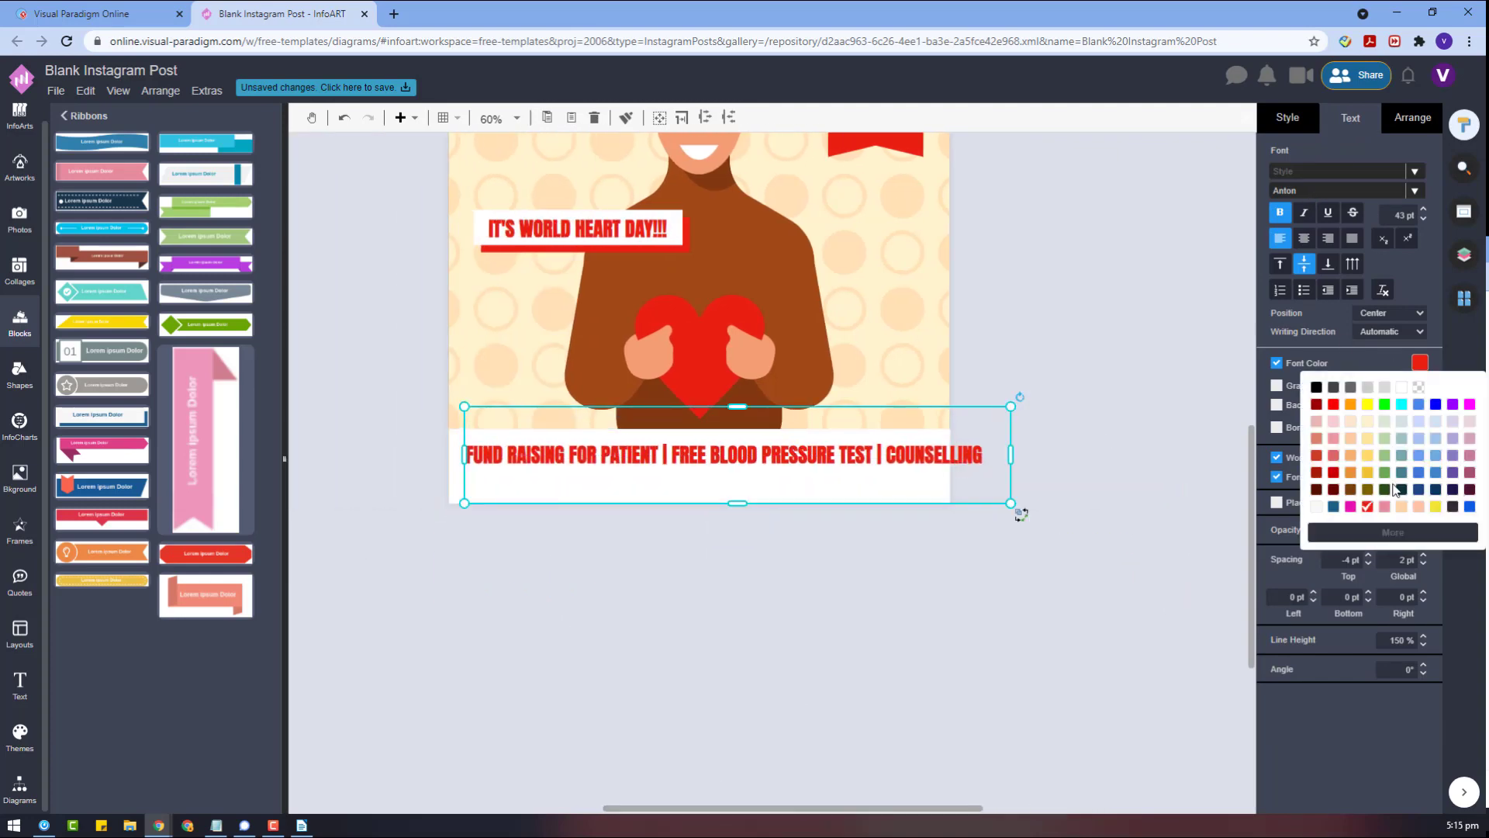
{"action": "left_click", "coordinate": [1452, 459]}
{"action": "scroll", "coordinate": [997, 466], "scroll_direction": "up", "scroll_amount": 2}
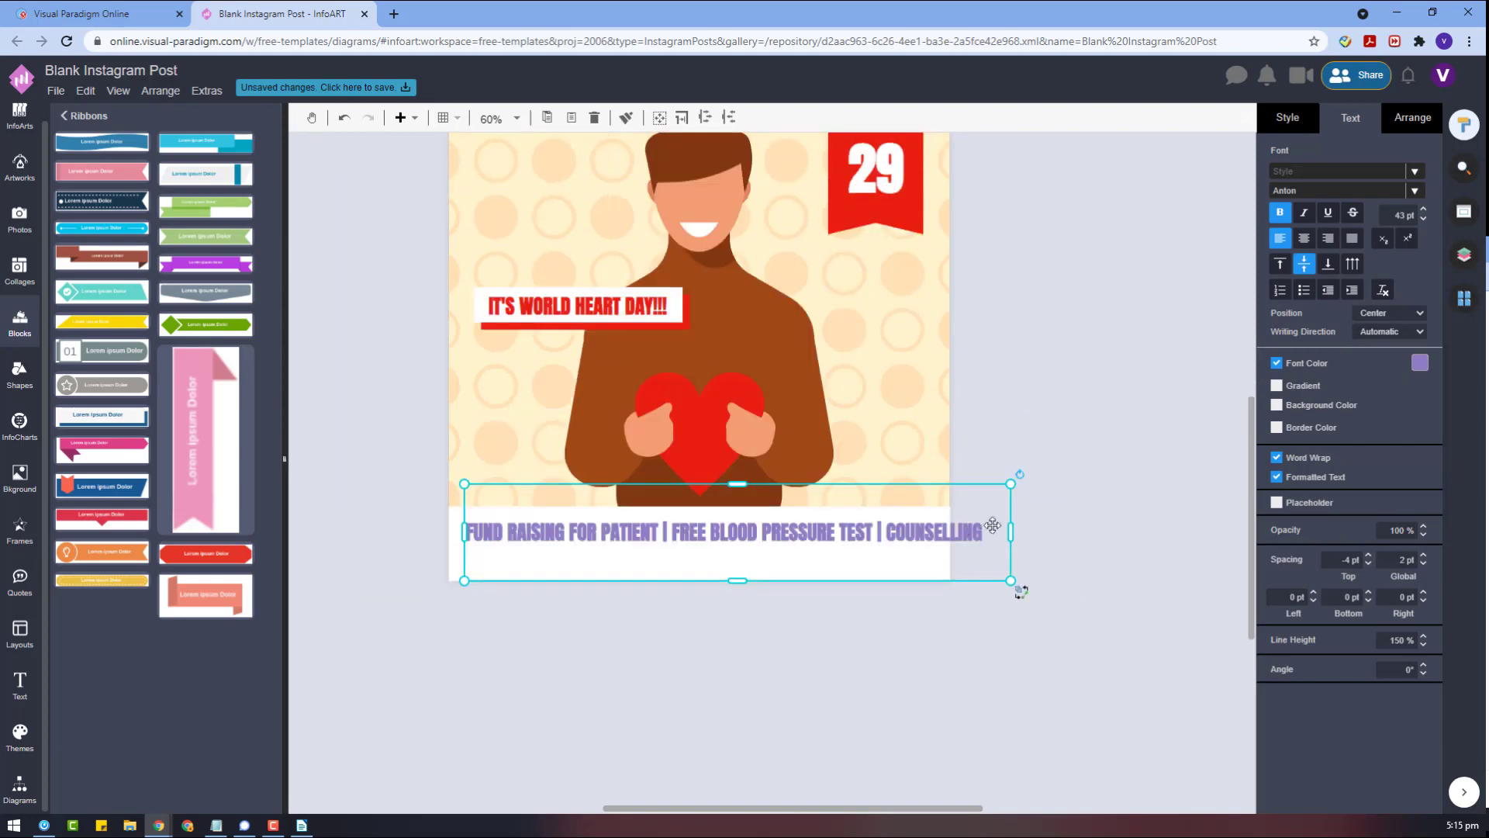
Step: Remove "| COUNSELLING" from the end of the fund-raising line and centre-align the remaining text
{"action": "double_click", "coordinate": [873, 532]}
{"action": "mouse_move", "coordinate": [889, 532]}
{"action": "left_mouse_down"}
{"action": "mouse_move", "coordinate": [987, 538]}
{"action": "mouse_move", "coordinate": [918, 535]}
{"action": "left_mouse_up"}
{"action": "key", "text": "BackSpace"}
{"action": "left_click", "coordinate": [1306, 238]}
{"action": "left_click", "coordinate": [756, 628]}
Step: Fit the fund-raising text box to almost the strip's full width and set its font size to 50 pt
{"action": "left_click", "coordinate": [750, 539]}
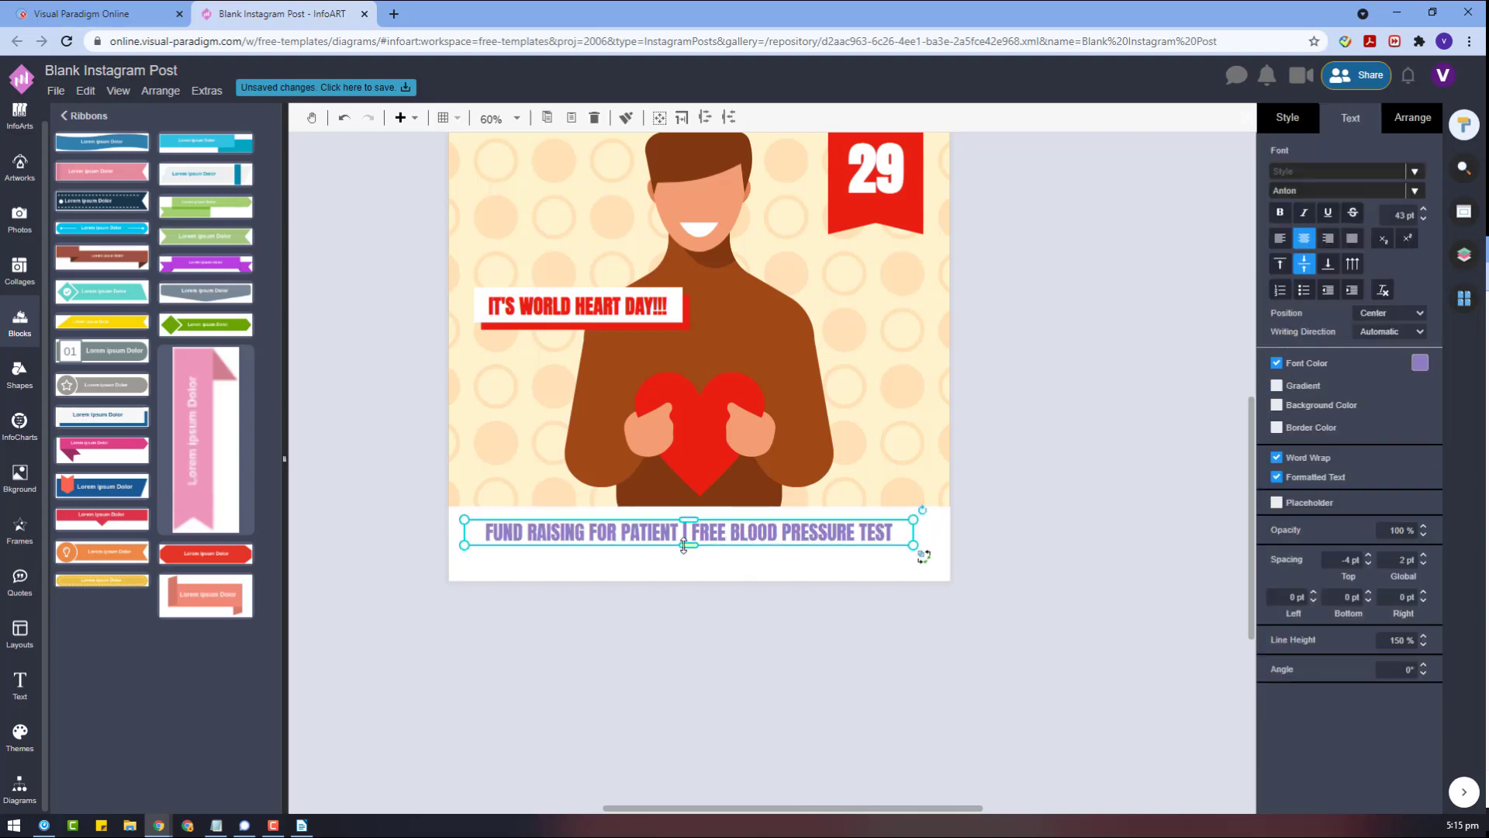
{"action": "left_click_drag", "start_coordinate": [689, 545], "coordinate": [689, 556]}
{"action": "left_click_drag", "start_coordinate": [910, 522], "coordinate": [938, 522]}
{"action": "left_click", "coordinate": [1423, 209]}
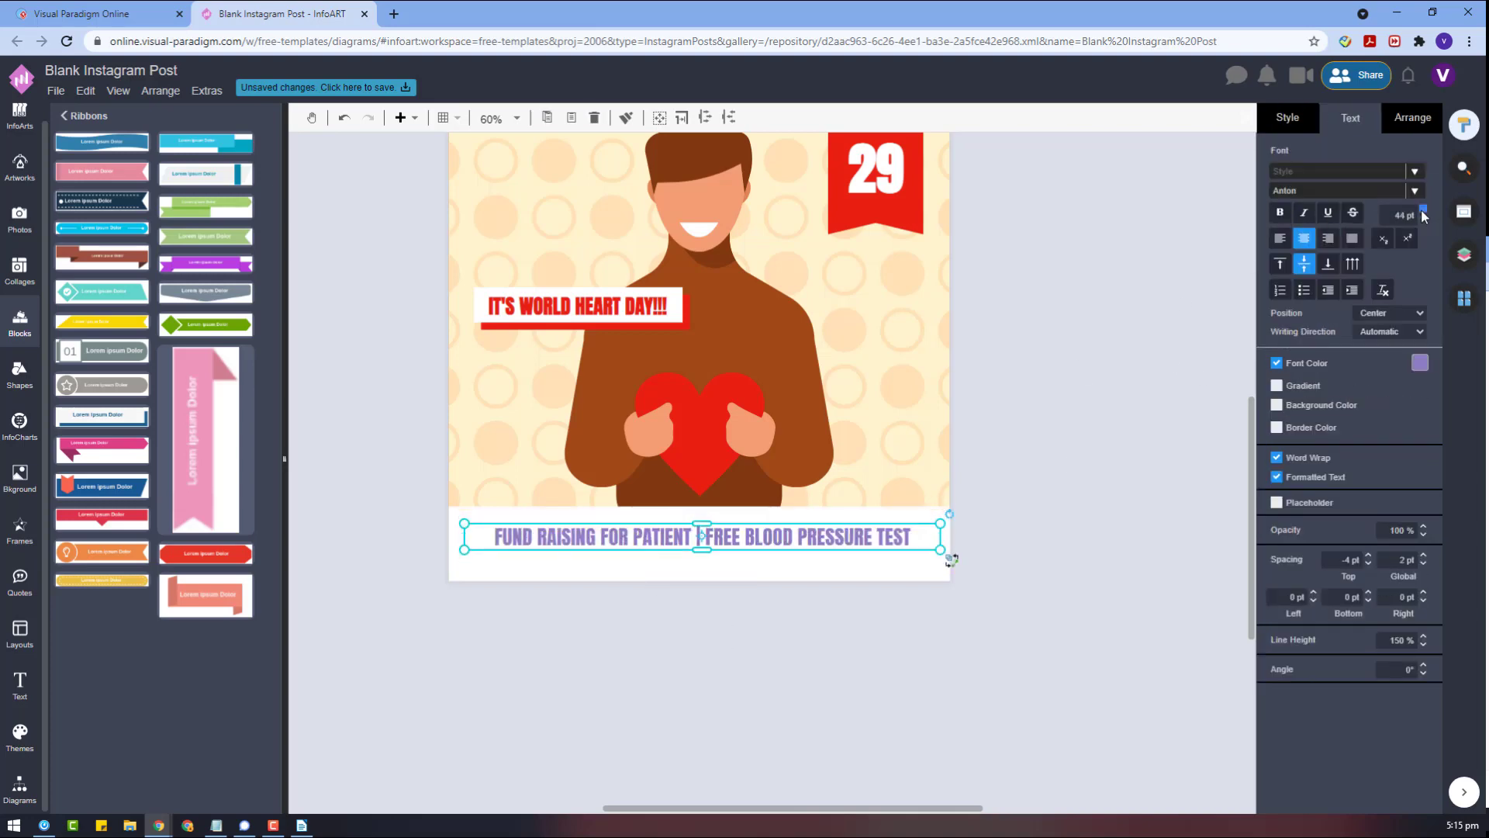
{"action": "left_click", "coordinate": [1423, 209]}
{"action": "left_click", "coordinate": [1423, 210]}
{"action": "left_click", "coordinate": [1423, 209]}
{"action": "left_click", "coordinate": [1423, 209]}
{"action": "left_click", "coordinate": [1423, 210]}
{"action": "left_click", "coordinate": [1423, 209]}
{"action": "left_click_drag", "start_coordinate": [756, 525], "coordinate": [856, 623]}
{"action": "double_click", "coordinate": [856, 623]}
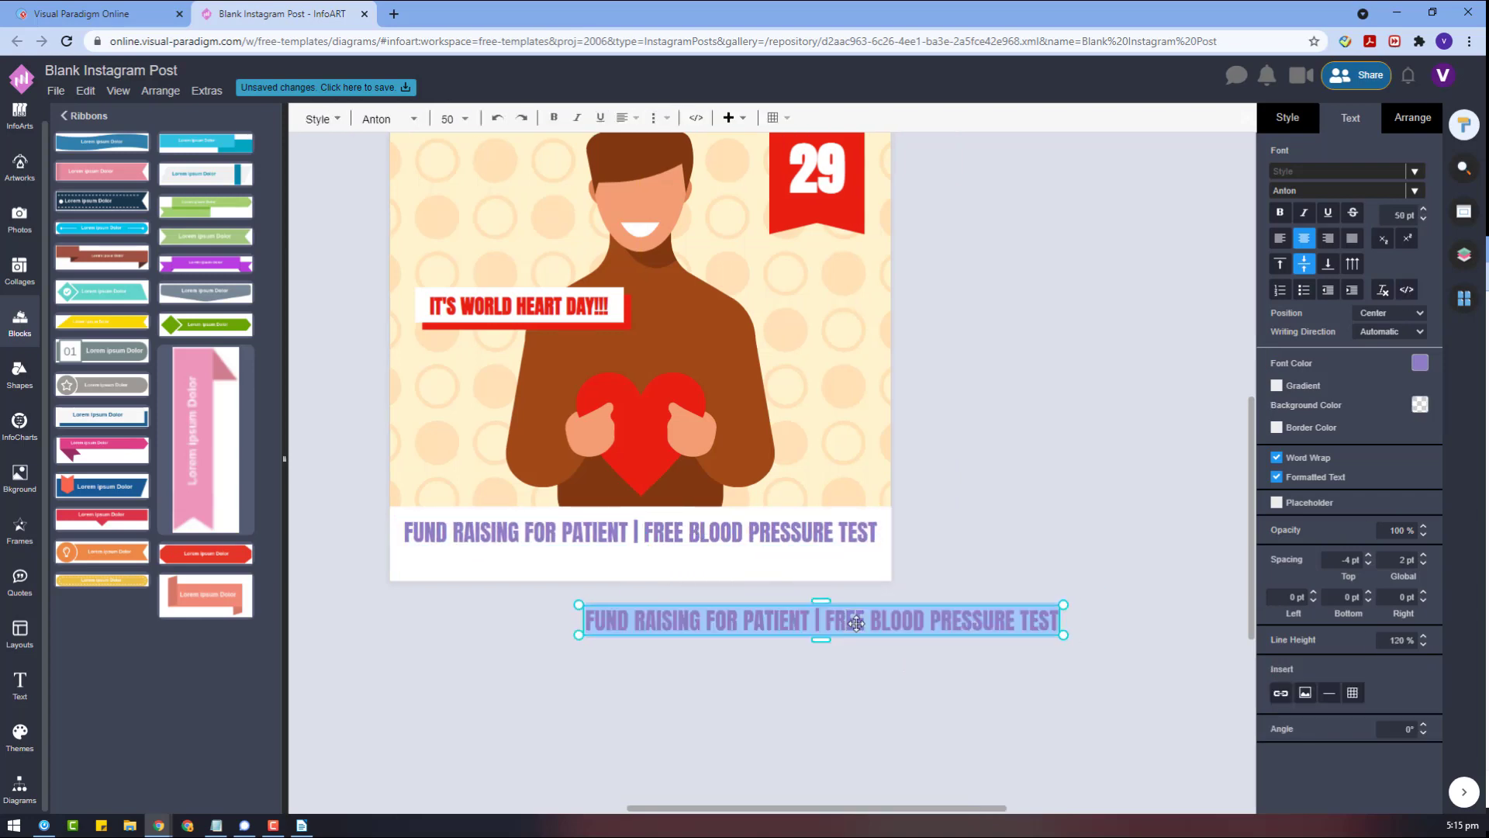
{"action": "type", "text": "WWW.HEA"}
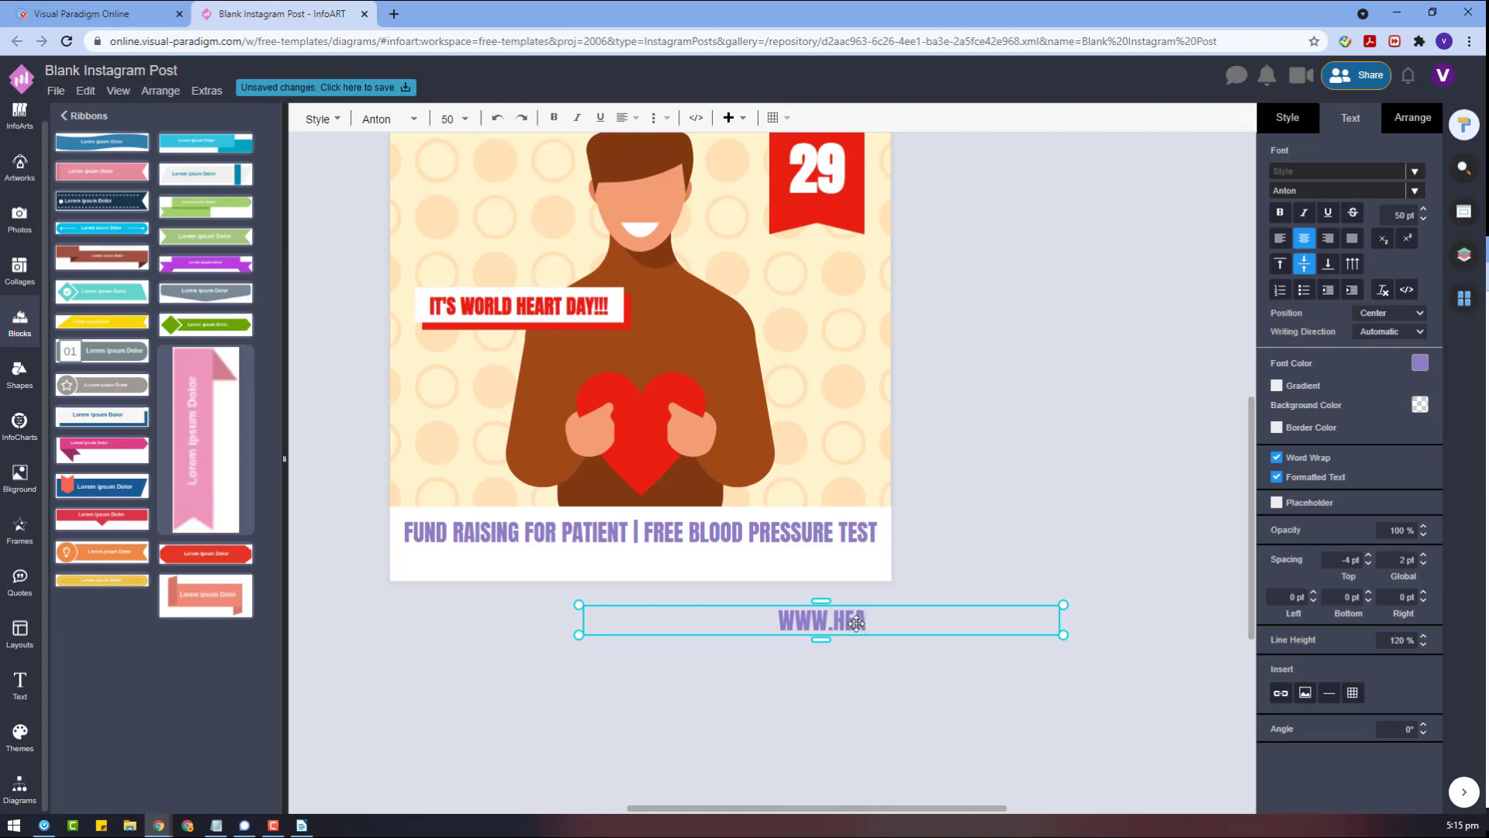
{"action": "type", "text": "RTASSOCIATION.COM"}
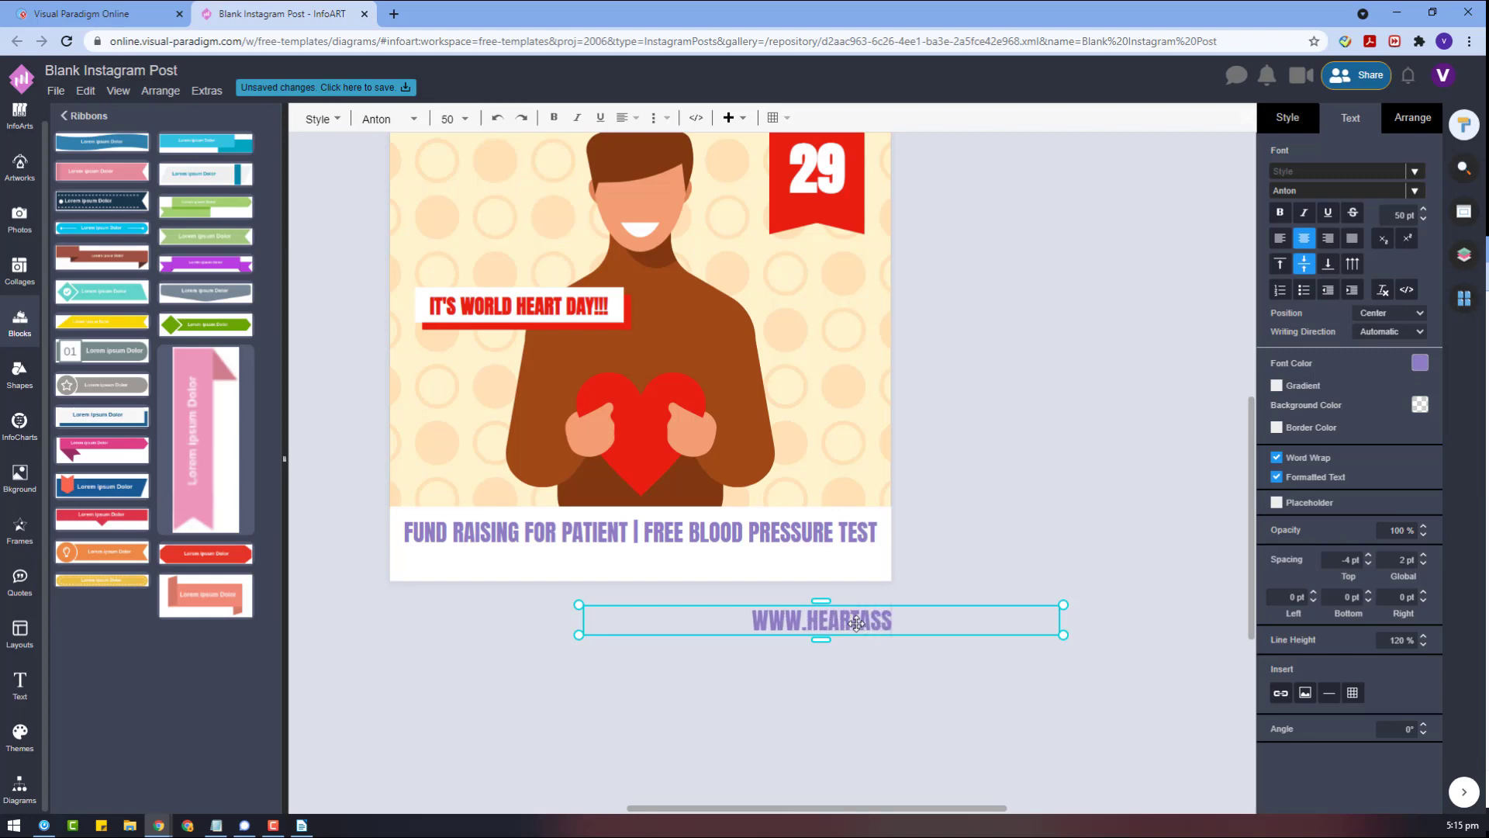
Step: Move the website line onto the white strip, directly below the fund-raising line
{"action": "left_click", "coordinate": [938, 670]}
{"action": "left_click_drag", "start_coordinate": [897, 622], "coordinate": [716, 565]}
{"action": "left_click", "coordinate": [758, 647]}
{"action": "scroll", "coordinate": [757, 647], "scroll_direction": "up", "scroll_amount": 3}
{"action": "scroll", "coordinate": [768, 570], "scroll_direction": "down", "scroll_amount": 4}
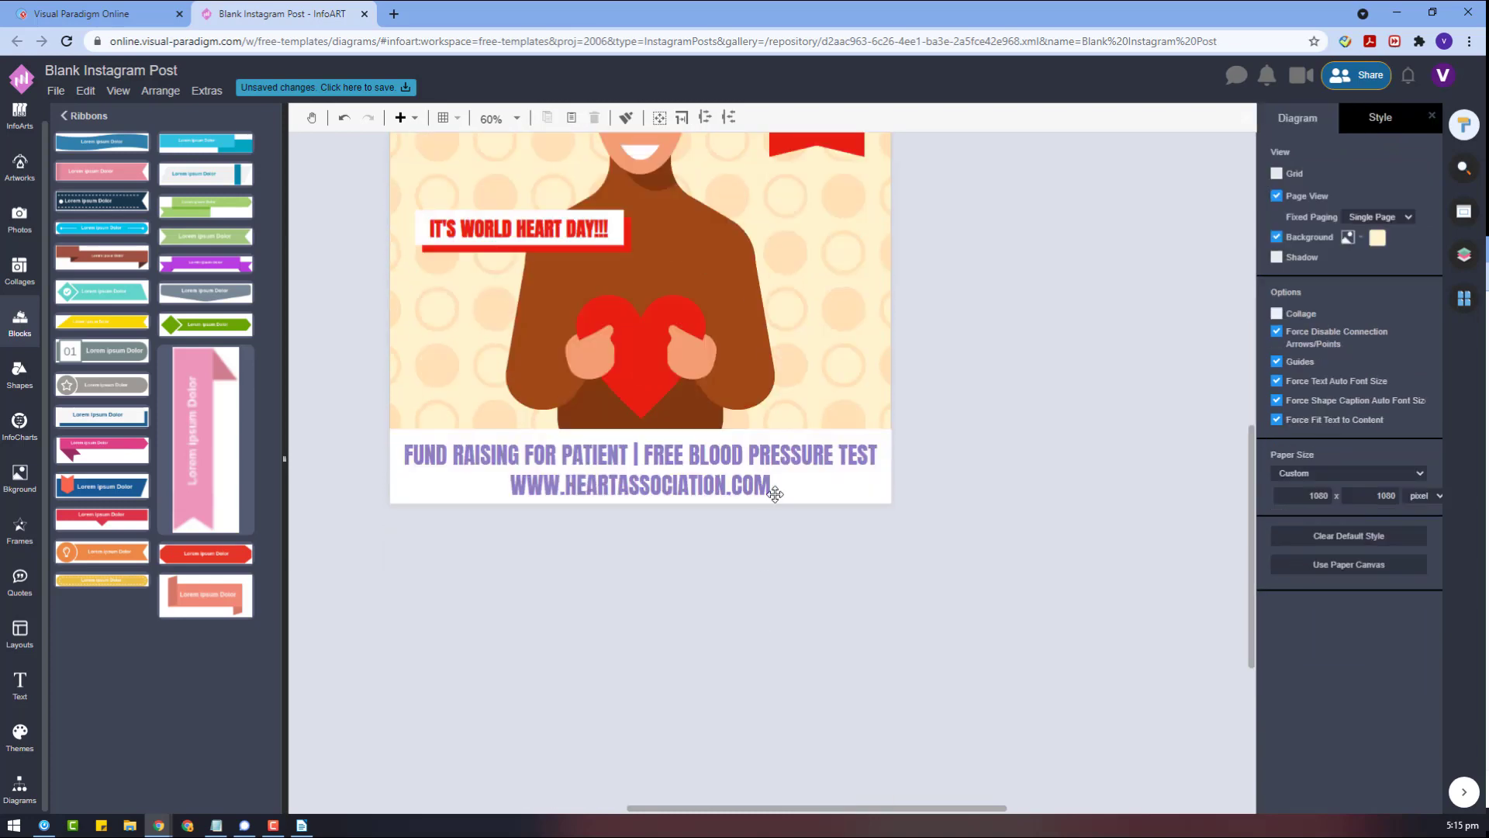
Step: Reduce the website line to 40 pt
{"action": "left_click", "coordinate": [775, 494]}
{"action": "key", "text": "Return"}
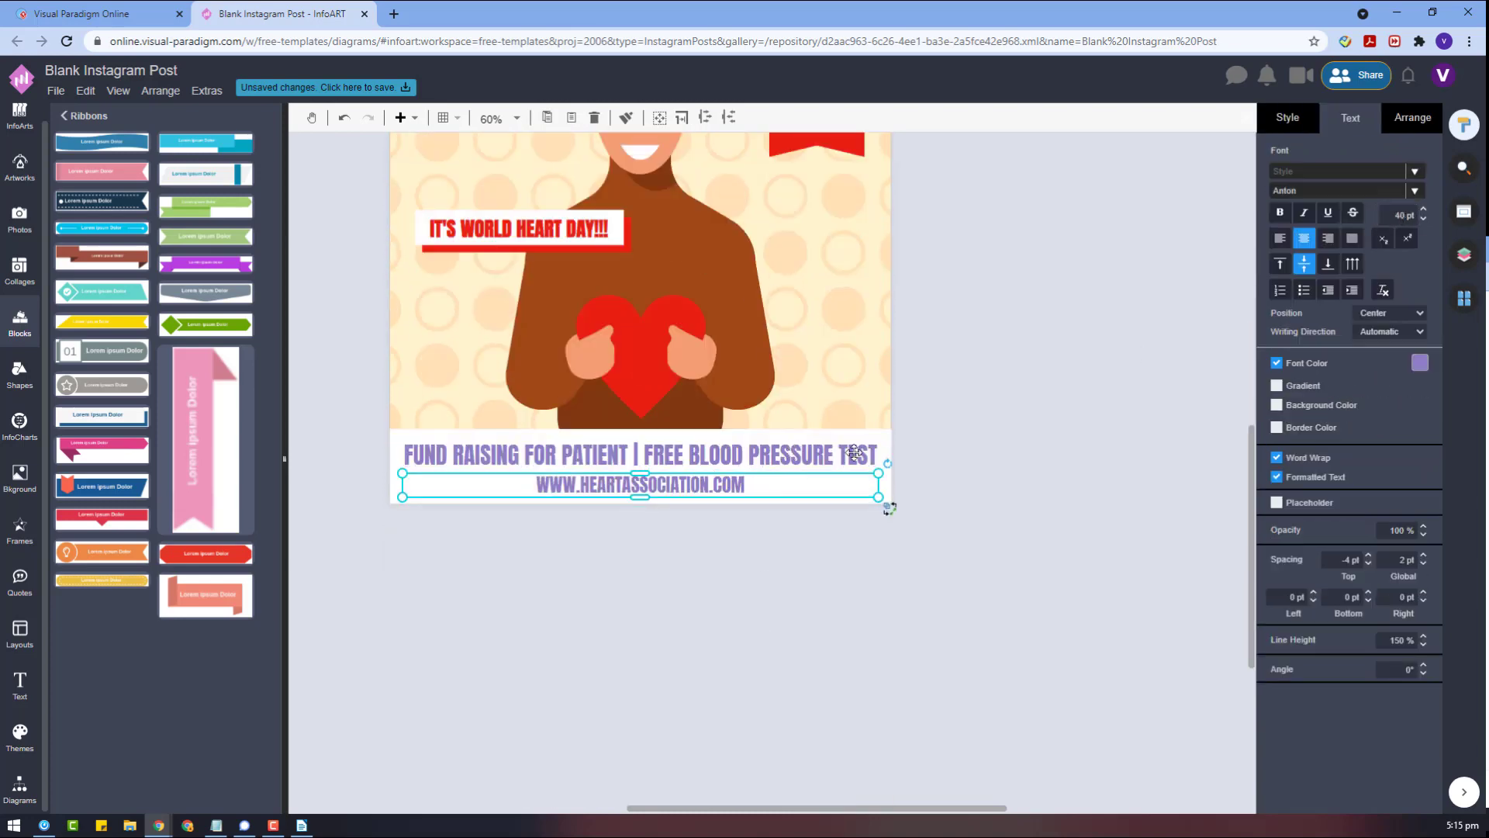
{"action": "left_click", "coordinate": [775, 562]}
{"action": "scroll", "coordinate": [691, 512], "scroll_direction": "up", "scroll_amount": 4}
{"action": "scroll", "coordinate": [698, 501], "scroll_direction": "down", "scroll_amount": 4}
Step: Swap the two lines so the website sits above the fund-raising text, and align both with the white strip
{"action": "left_click_drag", "start_coordinate": [715, 482], "coordinate": [701, 455]}
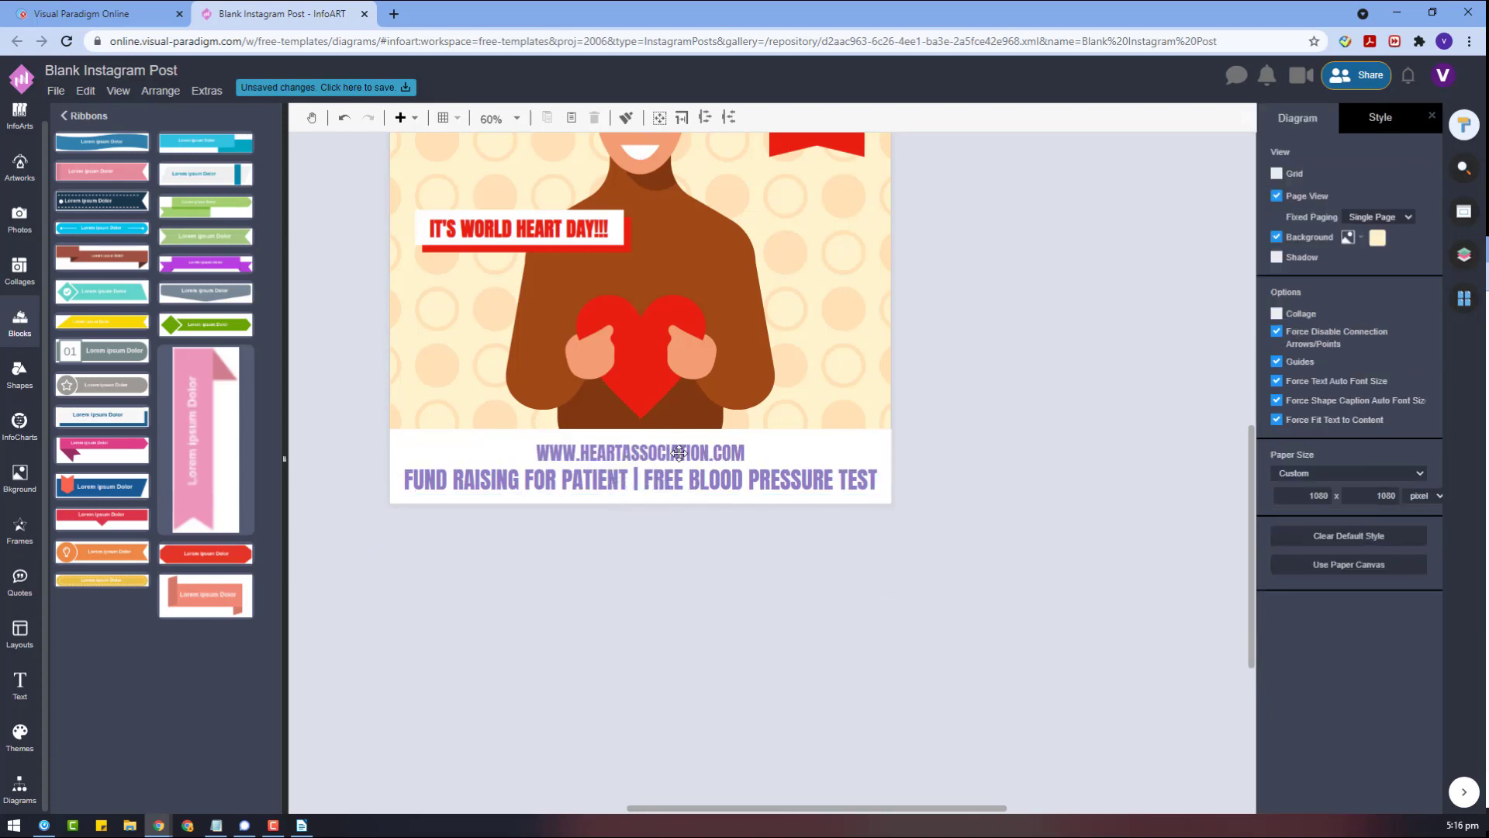
{"action": "left_click", "coordinate": [976, 550]}
{"action": "left_click_drag", "start_coordinate": [976, 551], "coordinate": [366, 409]}
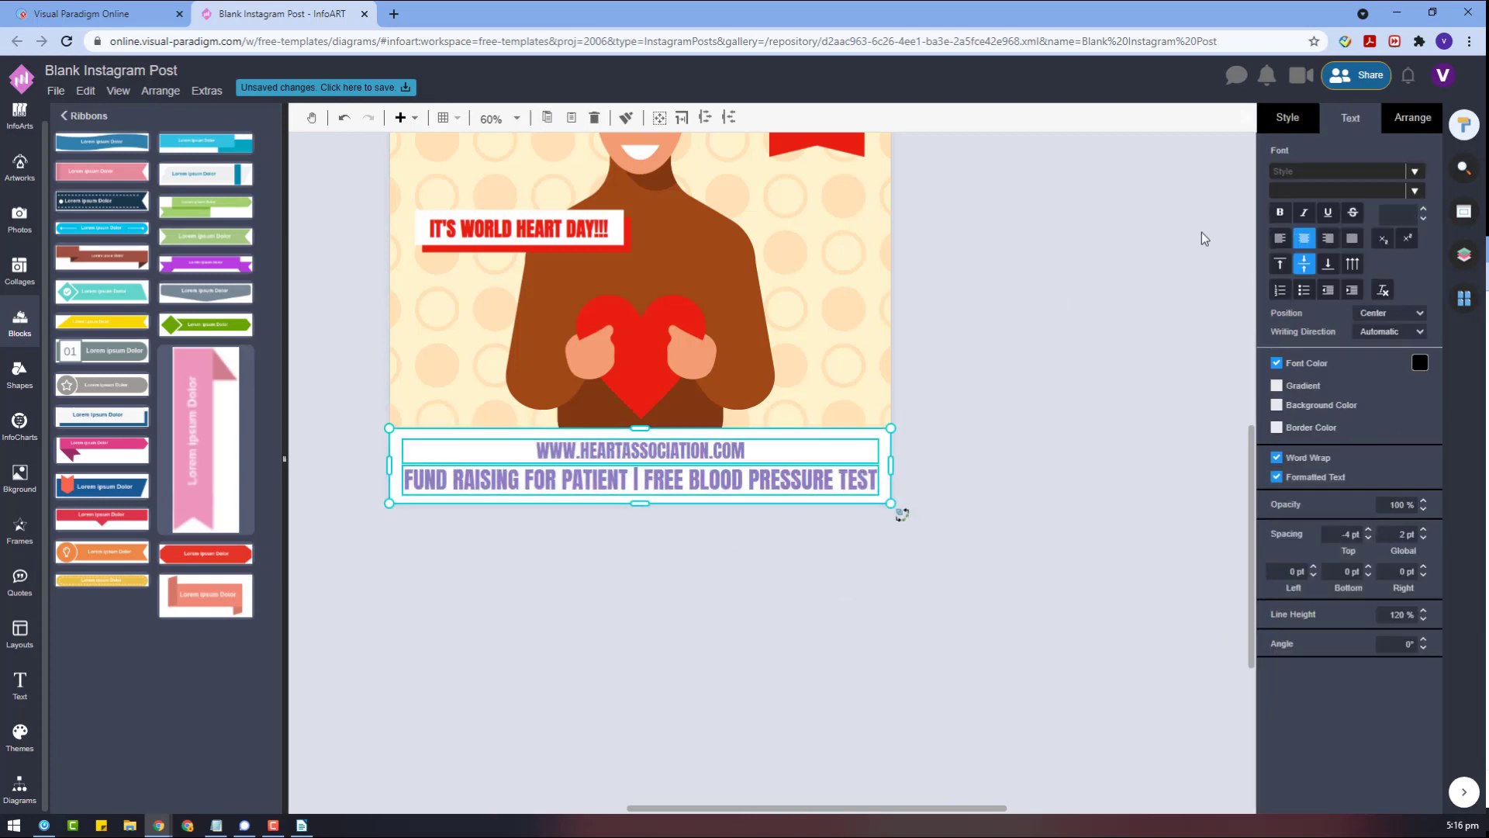
{"action": "left_click", "coordinate": [1413, 119]}
{"action": "left_click", "coordinate": [1307, 552]}
{"action": "left_click", "coordinate": [937, 518]}
Step: Change the website line's font colour to the design's bright red
{"action": "left_click", "coordinate": [698, 453]}
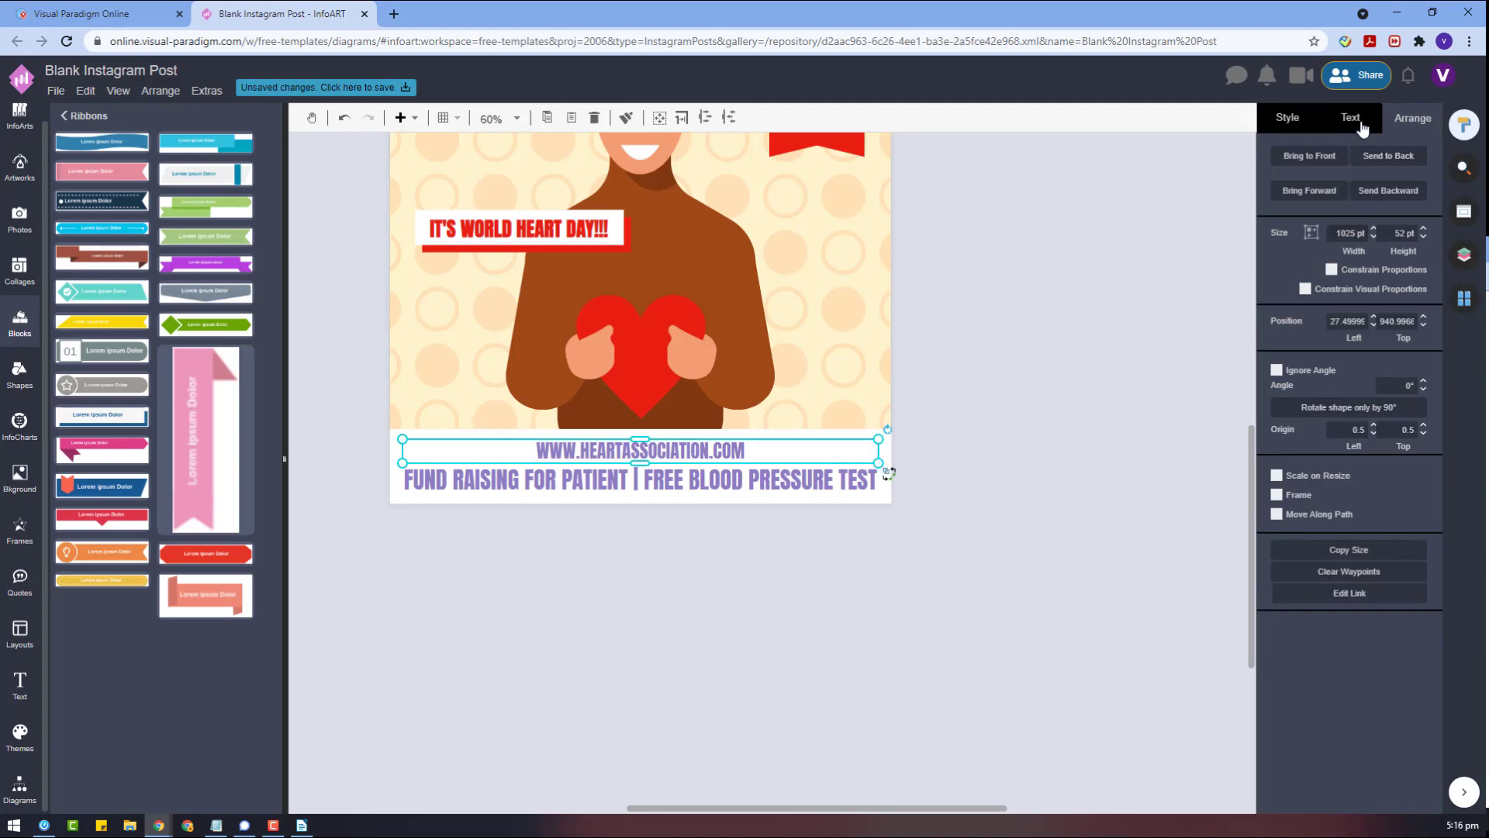
{"action": "left_click", "coordinate": [1357, 122]}
{"action": "left_click", "coordinate": [1420, 362]}
{"action": "left_click", "coordinate": [1363, 518]}
Step: Try peach for the fund-raising line's font colour, then set it to the same bright red as the website
{"action": "left_click", "coordinate": [861, 479]}
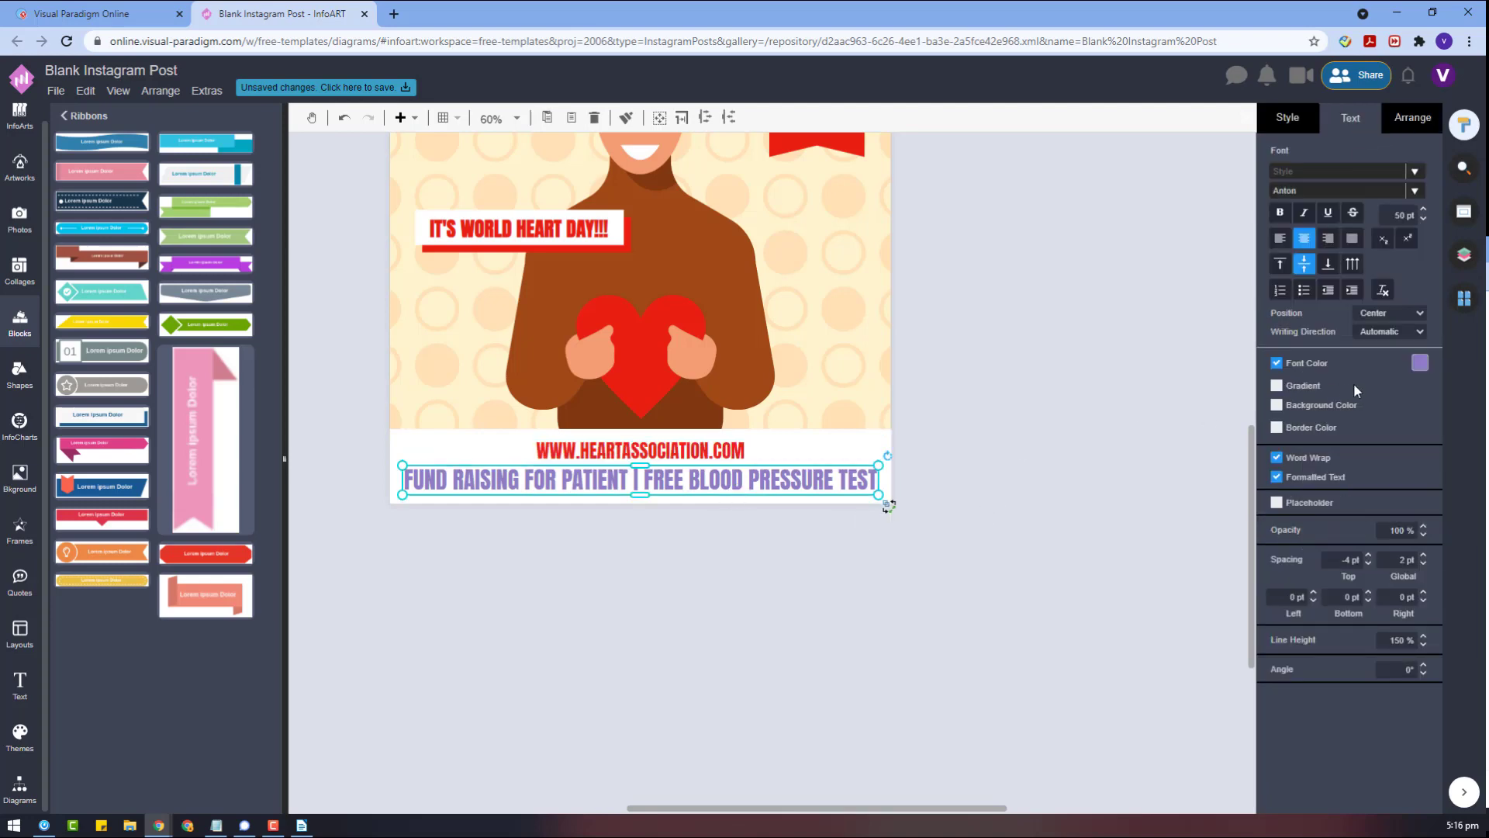
{"action": "scroll", "coordinate": [1095, 427], "scroll_direction": "up", "scroll_amount": 3}
{"action": "left_click", "coordinate": [1420, 362]}
{"action": "left_click", "coordinate": [1419, 505]}
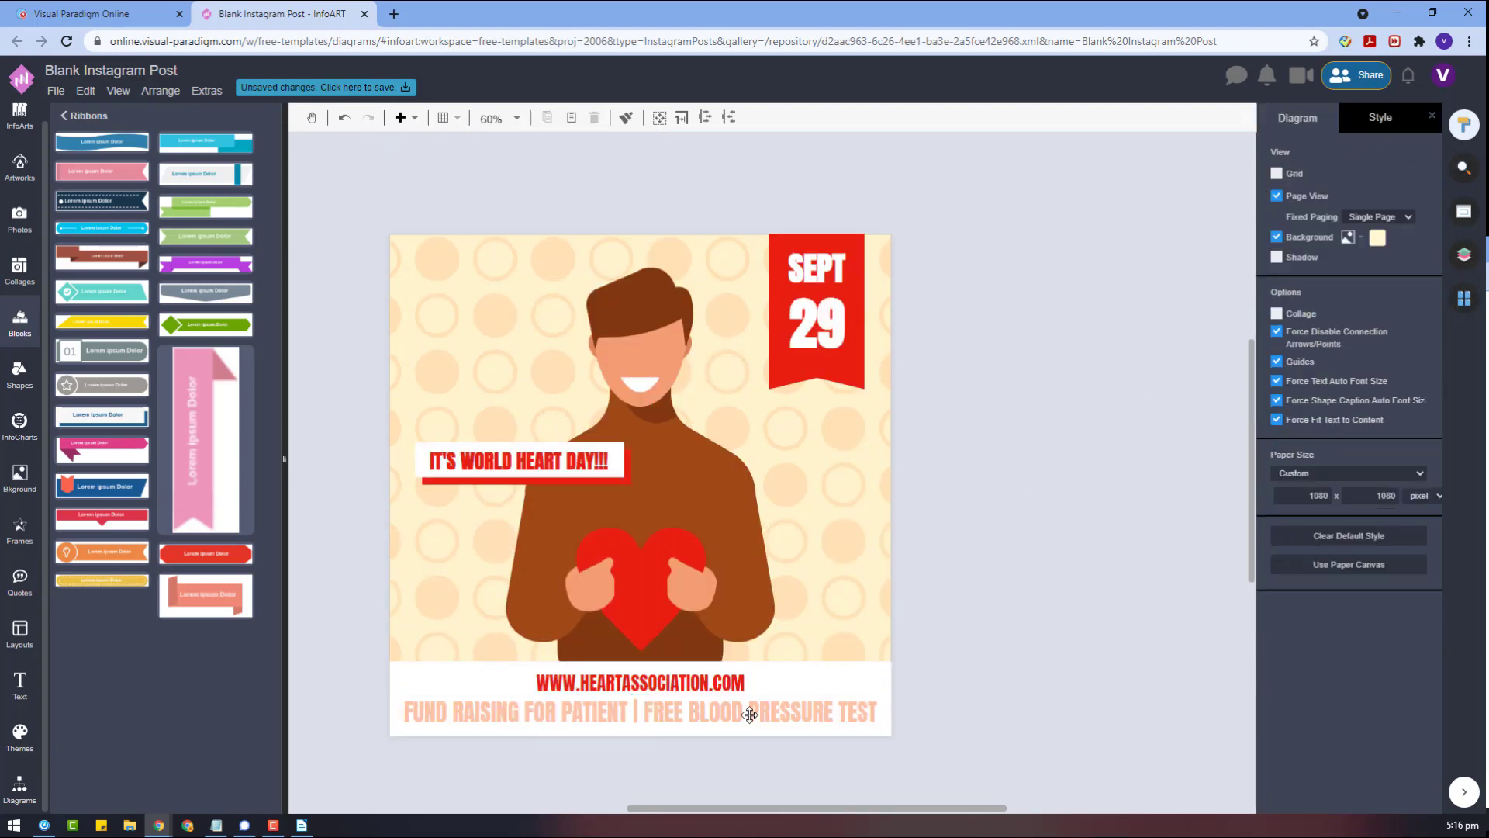
{"action": "left_click", "coordinate": [1420, 363]}
{"action": "left_click", "coordinate": [1367, 506]}
{"action": "left_click", "coordinate": [1047, 655]}
Step: Select the white strip with both red text lines and realign them with each other
{"action": "scroll", "coordinate": [1047, 654], "scroll_direction": "down", "scroll_amount": 3}
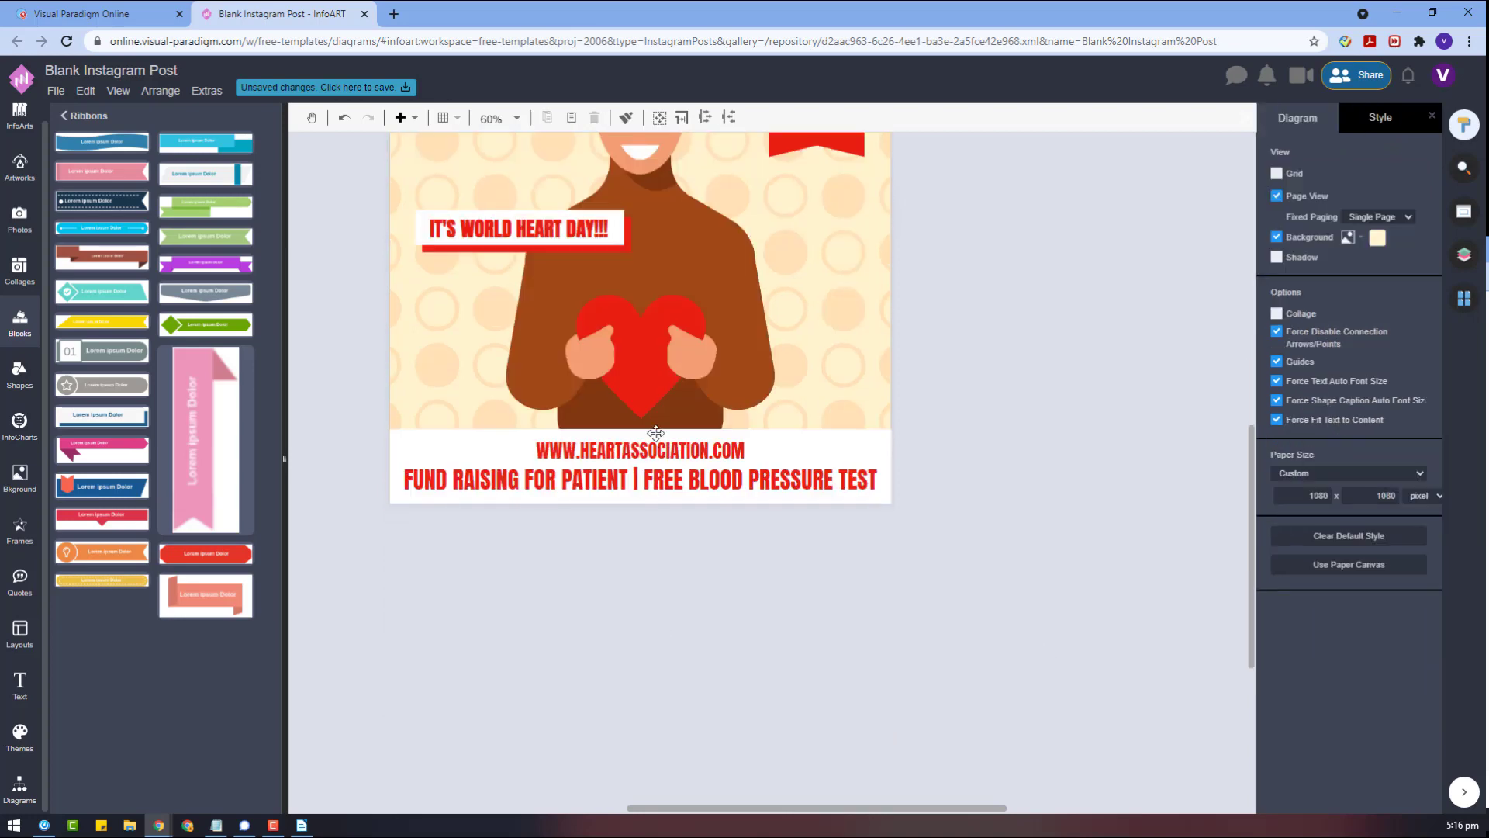
{"action": "left_click", "coordinate": [644, 449]}
{"action": "left_click_drag", "start_coordinate": [1023, 581], "coordinate": [339, 398]}
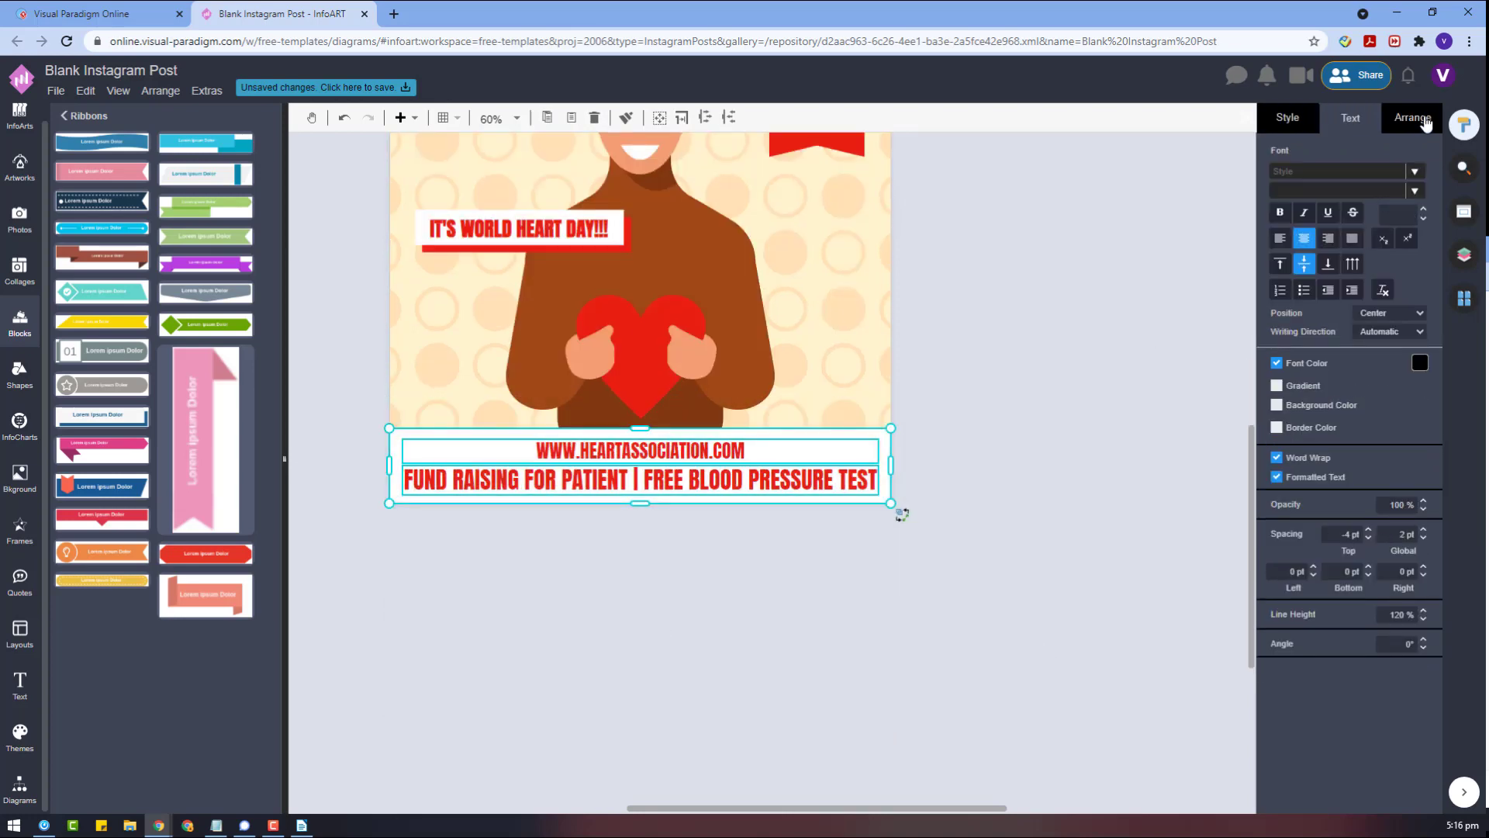
{"action": "left_click", "coordinate": [1418, 118]}
{"action": "left_click", "coordinate": [1305, 552]}
{"action": "left_click", "coordinate": [1024, 514]}
Step: Try a red outline around the fund-raising line's text box and undo it
{"action": "left_click", "coordinate": [611, 479]}
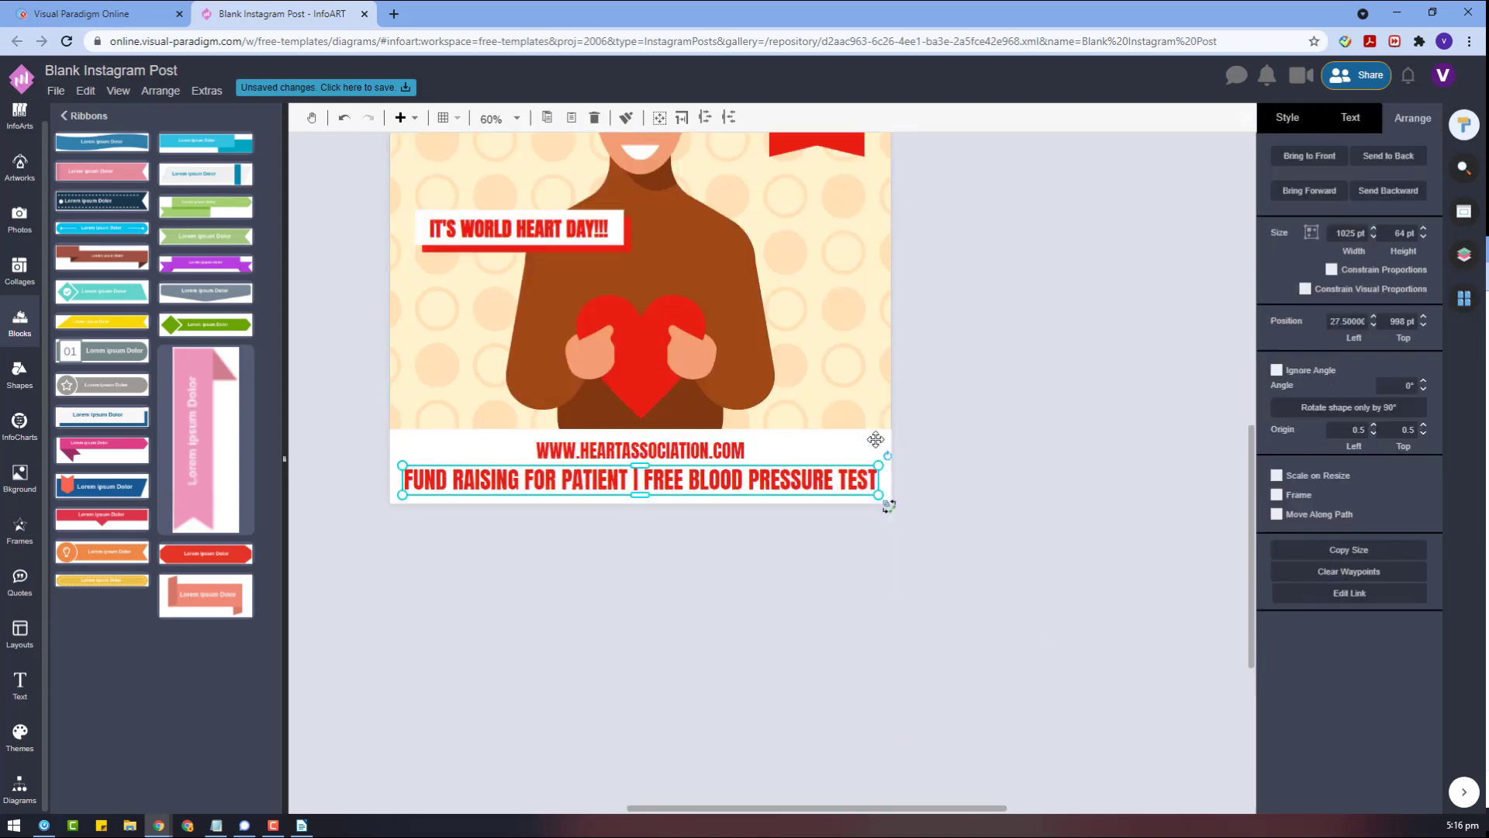
{"action": "left_click", "coordinate": [1287, 118]}
{"action": "left_click", "coordinate": [1277, 256]}
{"action": "left_click", "coordinate": [1421, 257]}
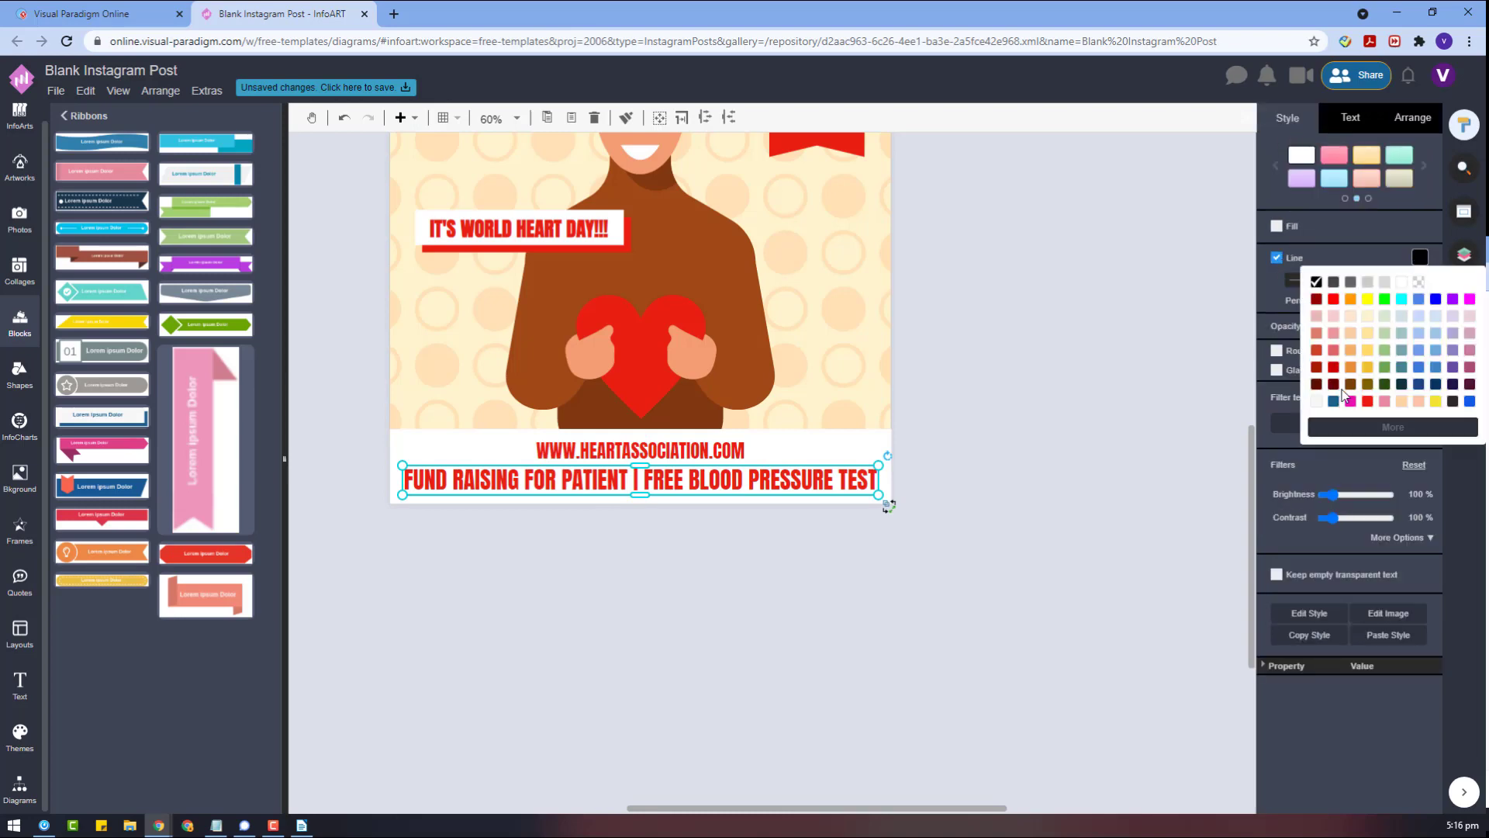
{"action": "left_click", "coordinate": [1366, 402]}
{"action": "left_click", "coordinate": [948, 584]}
{"action": "left_click", "coordinate": [650, 479]}
{"action": "left_click", "coordinate": [981, 405]}
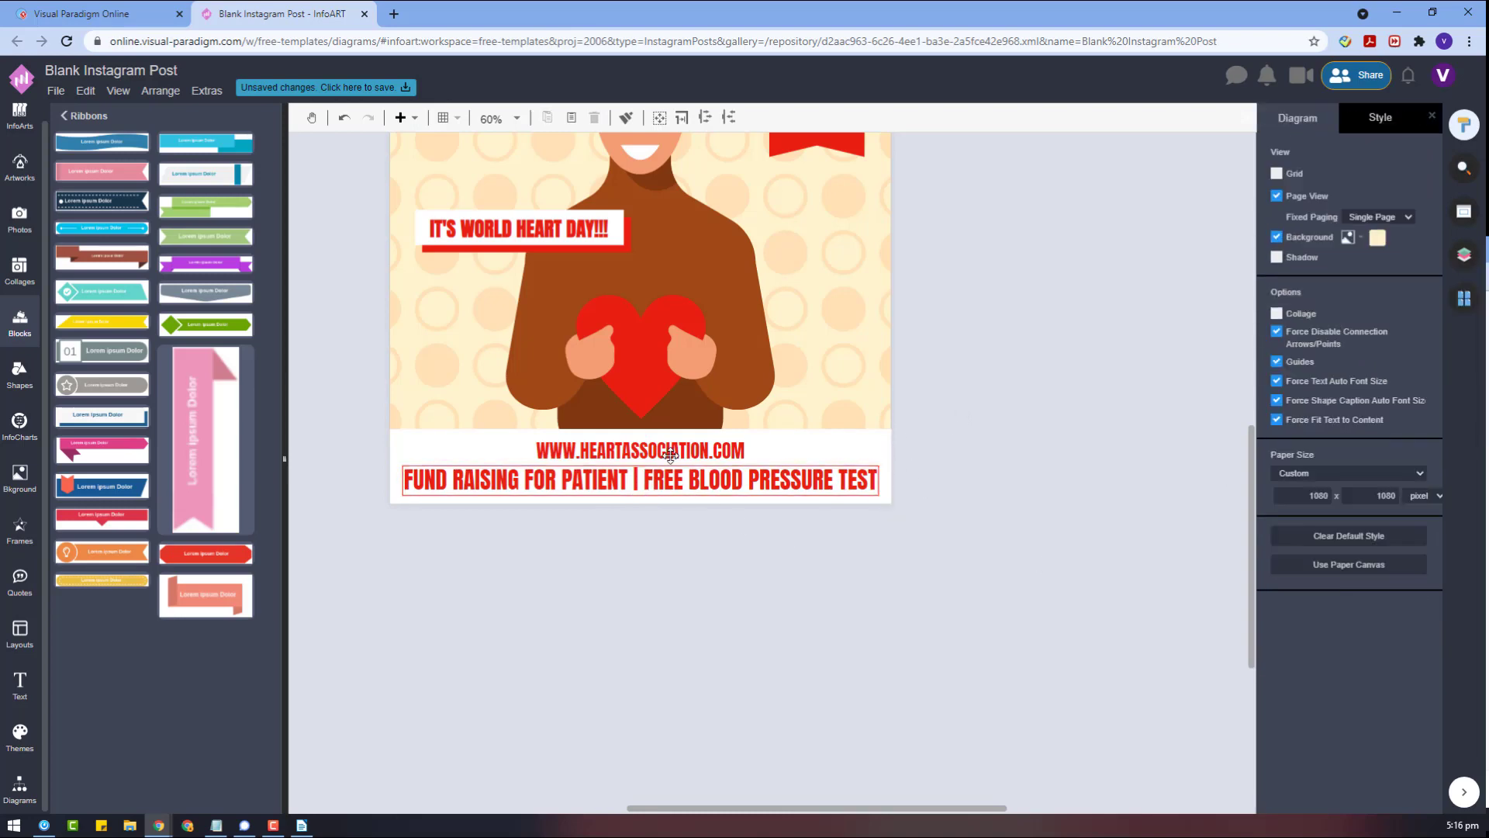
{"action": "key", "text": "ctrl+z"}
Step: Resize the website text box to span only the first half of the white strip, above the fund-raising line
{"action": "left_click", "coordinate": [653, 437]}
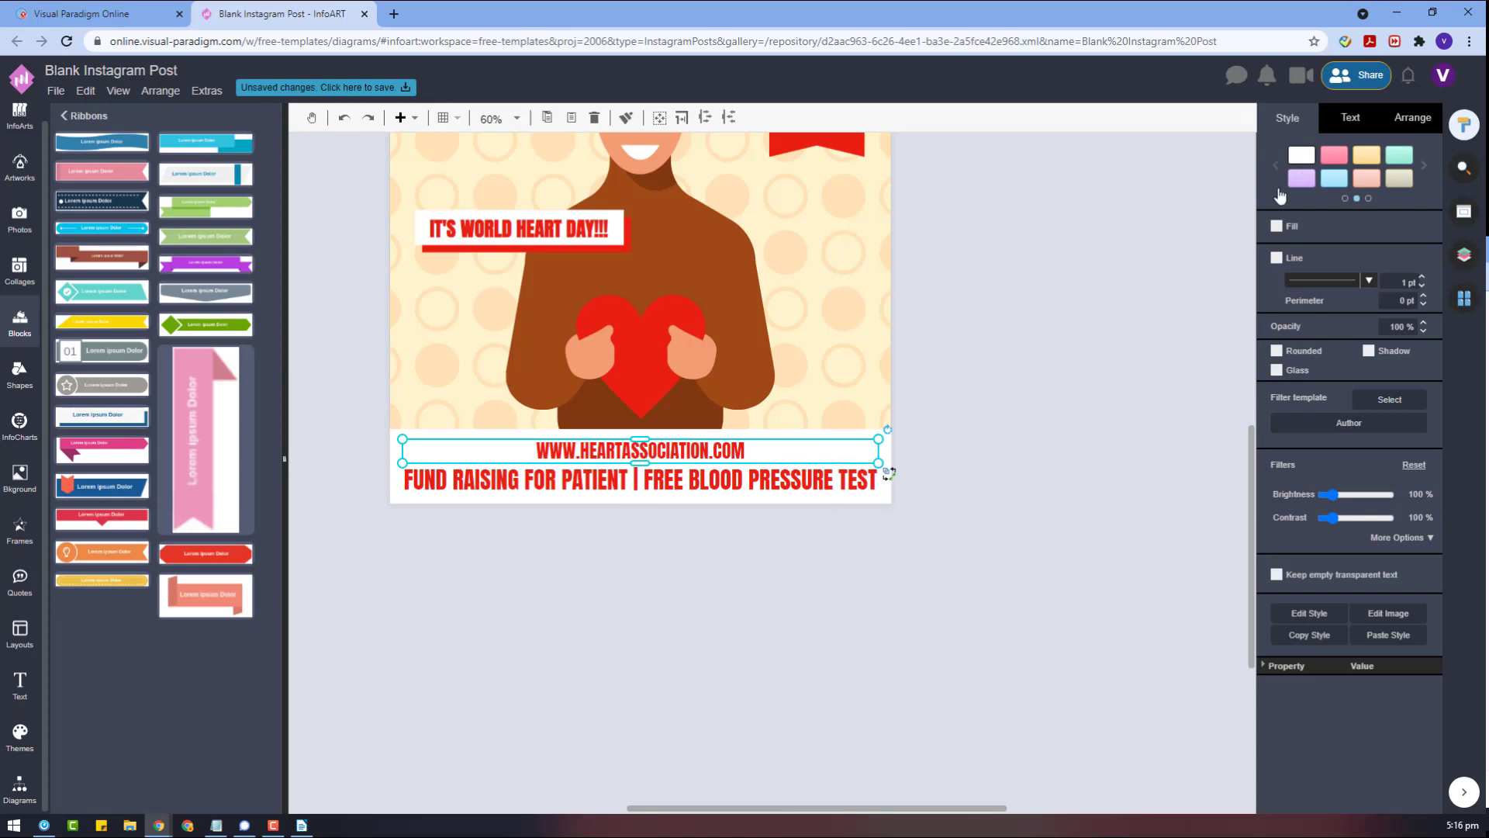
{"action": "left_click_drag", "start_coordinate": [640, 439], "coordinate": [643, 411]}
{"action": "left_click_drag", "start_coordinate": [878, 436], "coordinate": [635, 435]}
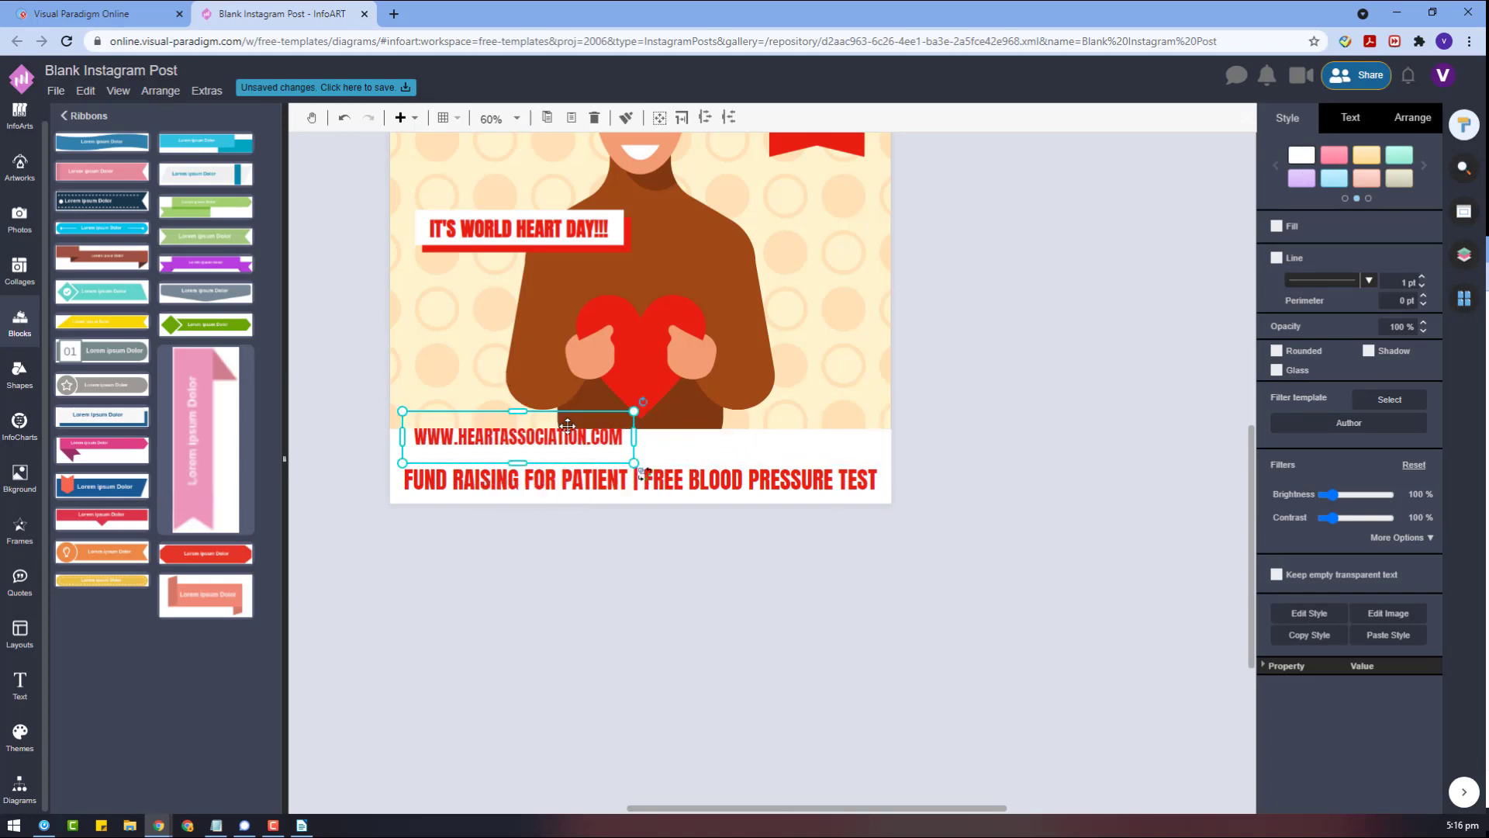
{"action": "left_click_drag", "start_coordinate": [518, 410], "coordinate": [518, 435]}
Step: Add an outline to the website text box in the design's bright red
{"action": "left_click", "coordinate": [1276, 257]}
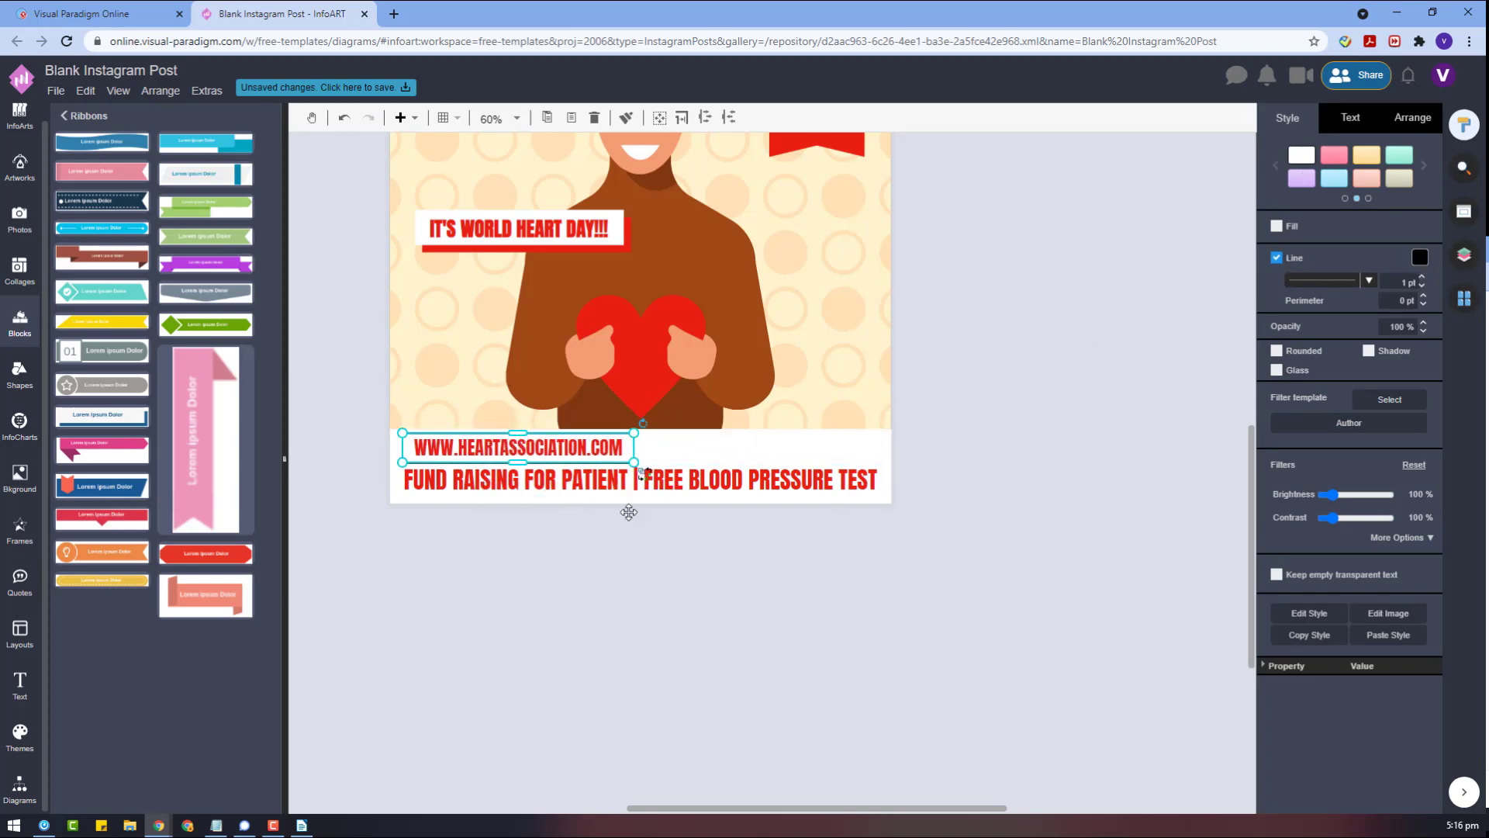
{"action": "left_click", "coordinate": [1420, 258]}
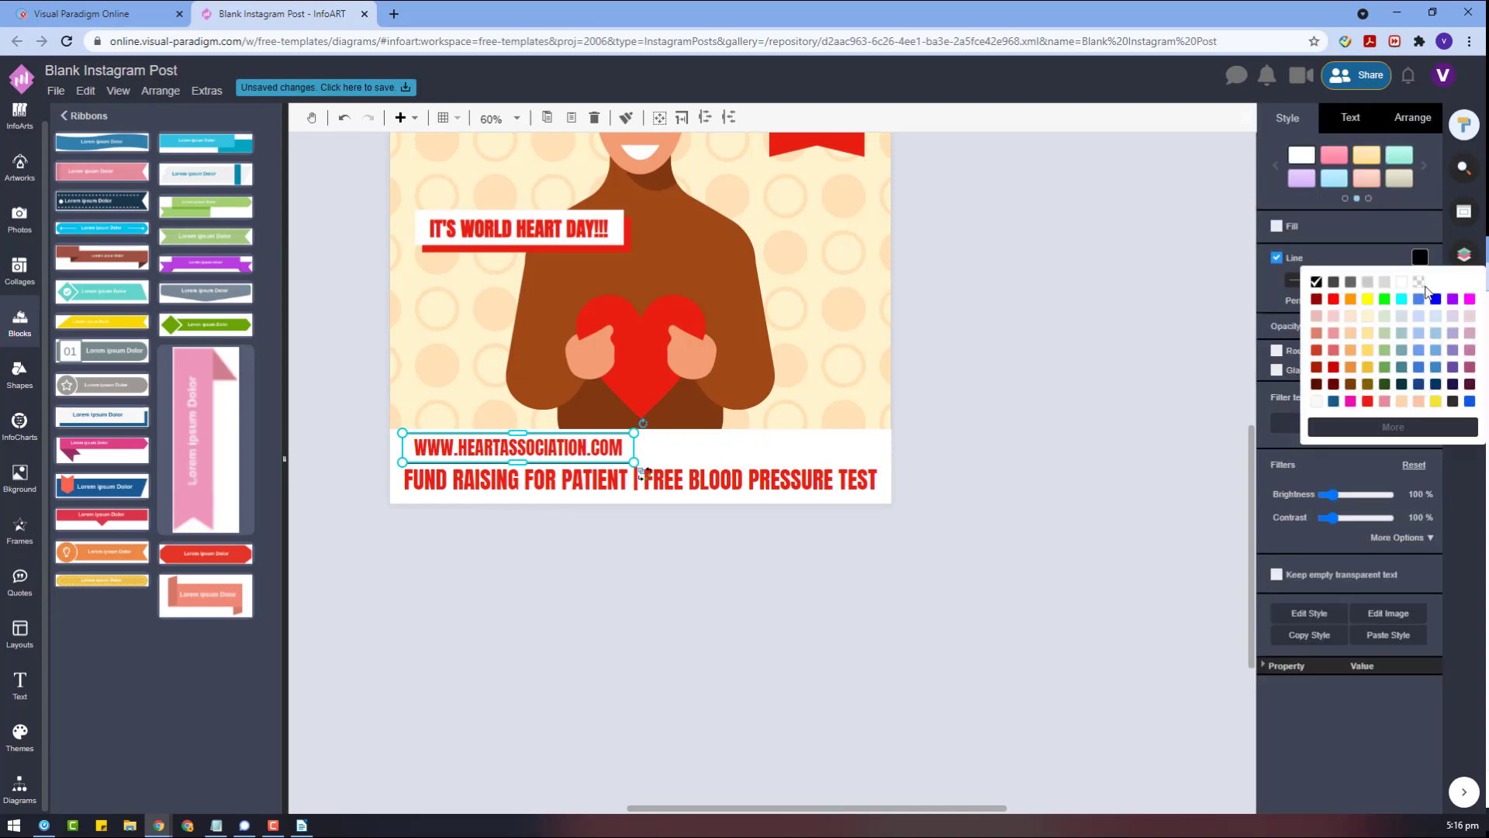
{"action": "left_click", "coordinate": [1367, 401]}
{"action": "left_click", "coordinate": [1020, 578]}
Step: Duplicate the outlined website text box and place the copy beside the original on the same row
{"action": "left_click_drag", "start_coordinate": [576, 448], "coordinate": [580, 447]}
{"action": "key", "text": "ctrl+c"}
{"action": "key", "text": "ctrl+v"}
{"action": "left_click_drag", "start_coordinate": [884, 535], "coordinate": [775, 447]}
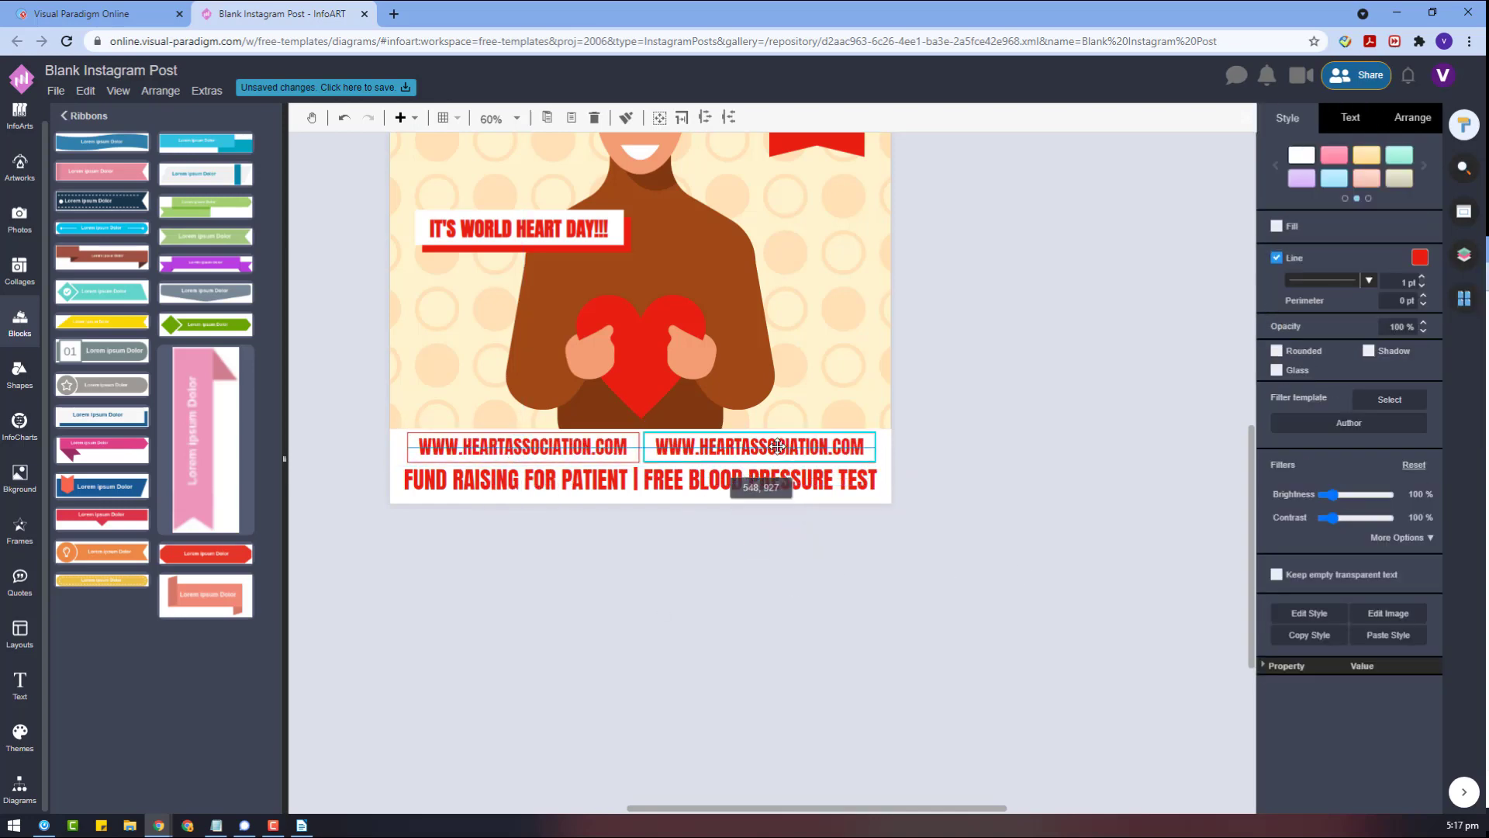
Step: Replace the copied box's text with "HOTLINE:" followed by the hotline phone number
{"action": "double_click", "coordinate": [793, 443]}
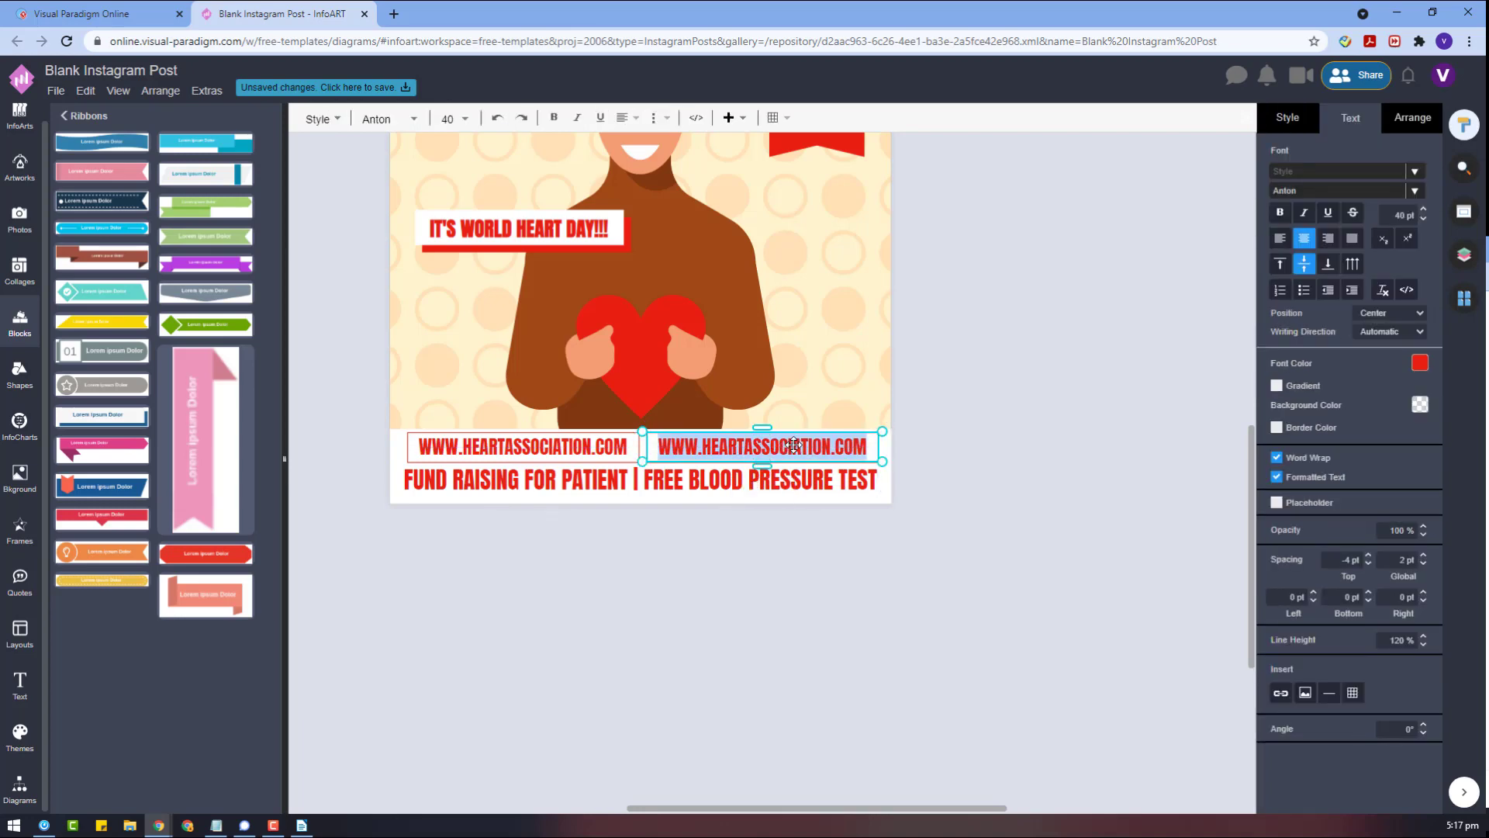
{"action": "type", "text": "(010)"}
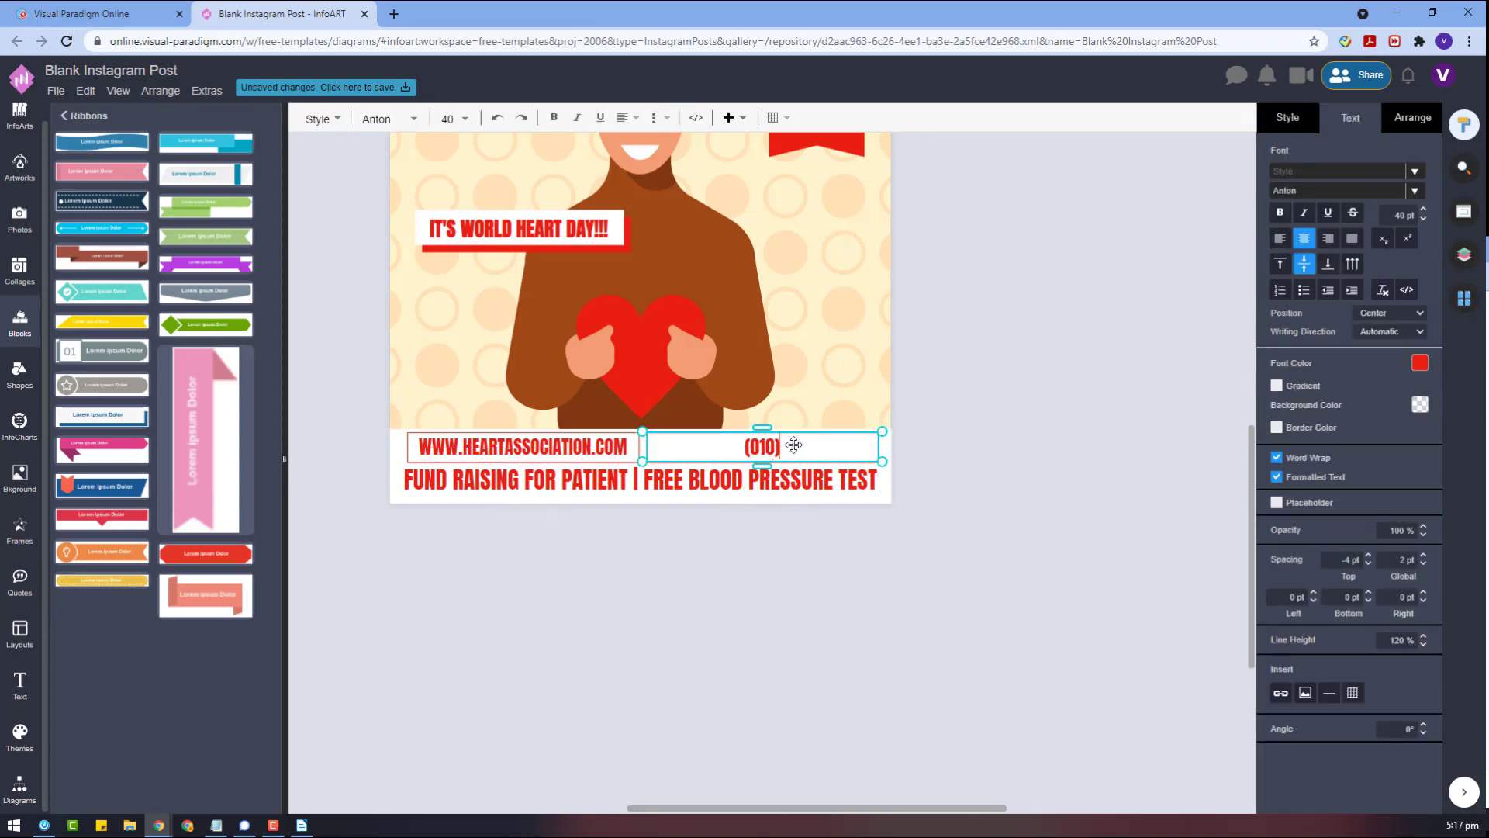
{"action": "type", "text": " 0123 456 789"}
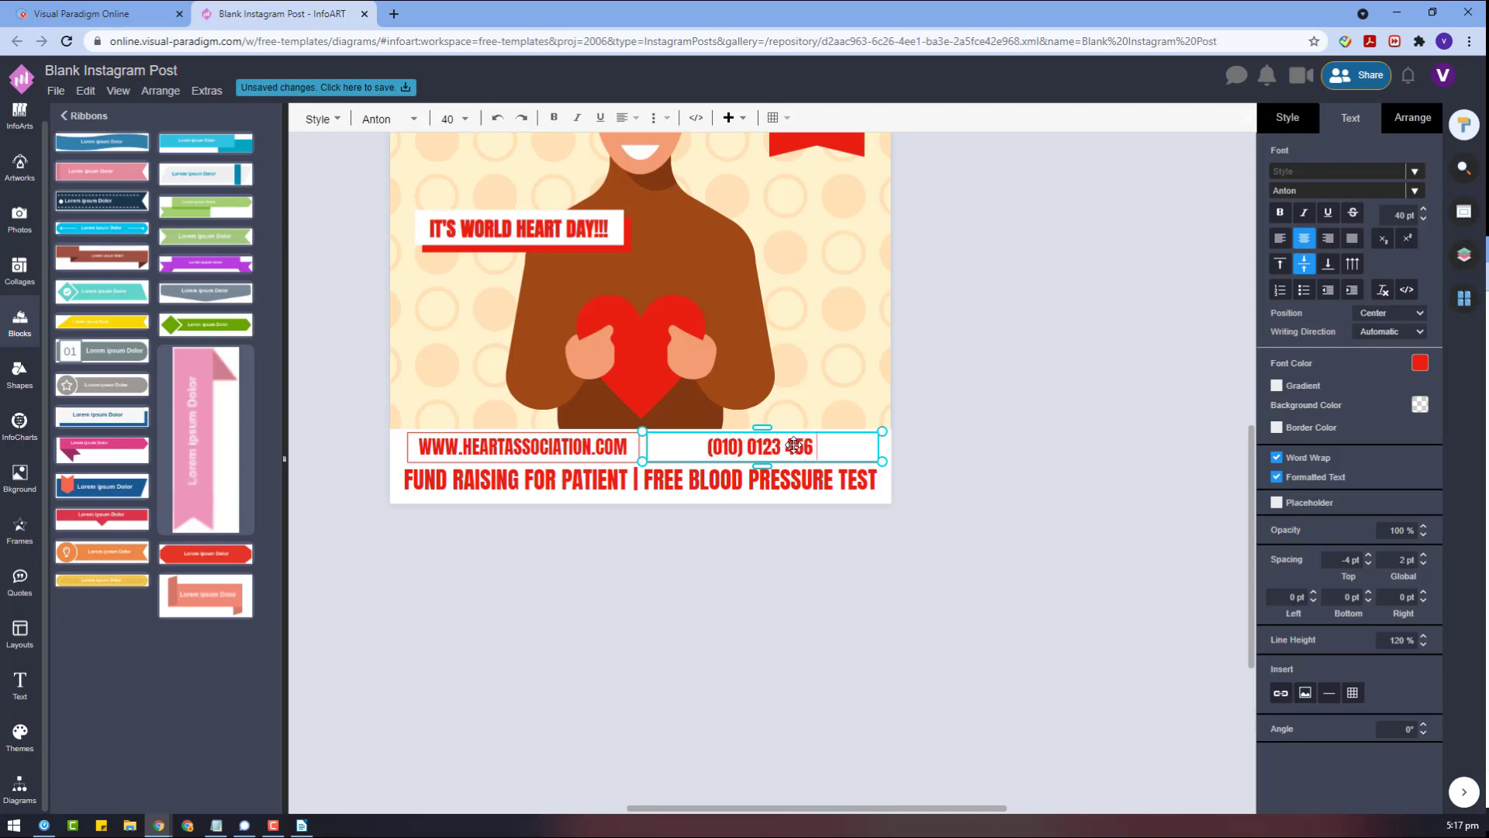
{"action": "left_click", "coordinate": [695, 454]}
{"action": "type", "text": "HOTLINE:"}
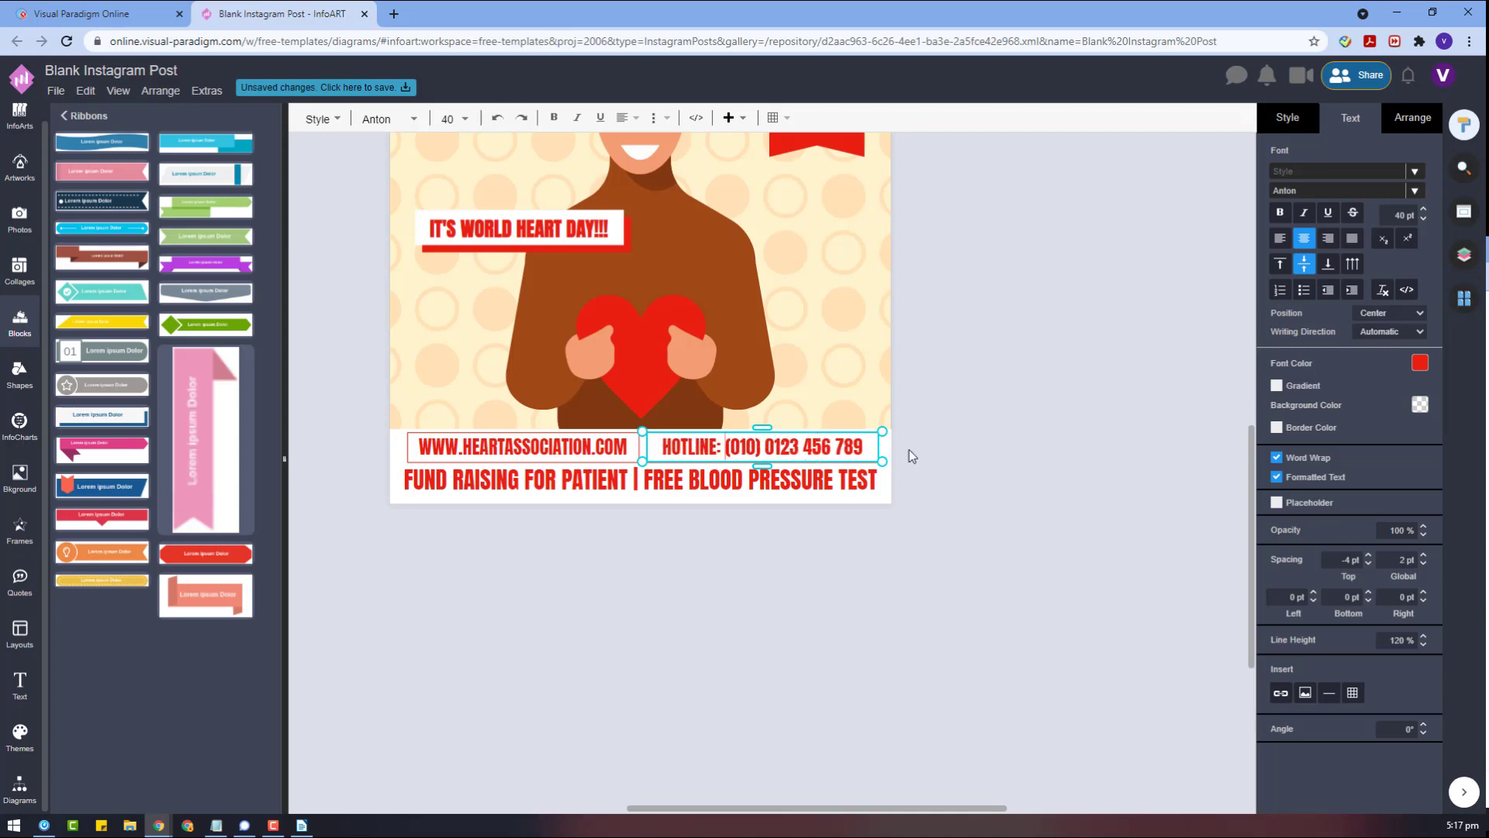
{"action": "key", "text": "Escape"}
Step: Set the website box's width to 498 pt and the hotline box's height to 64 pt
{"action": "left_click", "coordinate": [603, 448]}
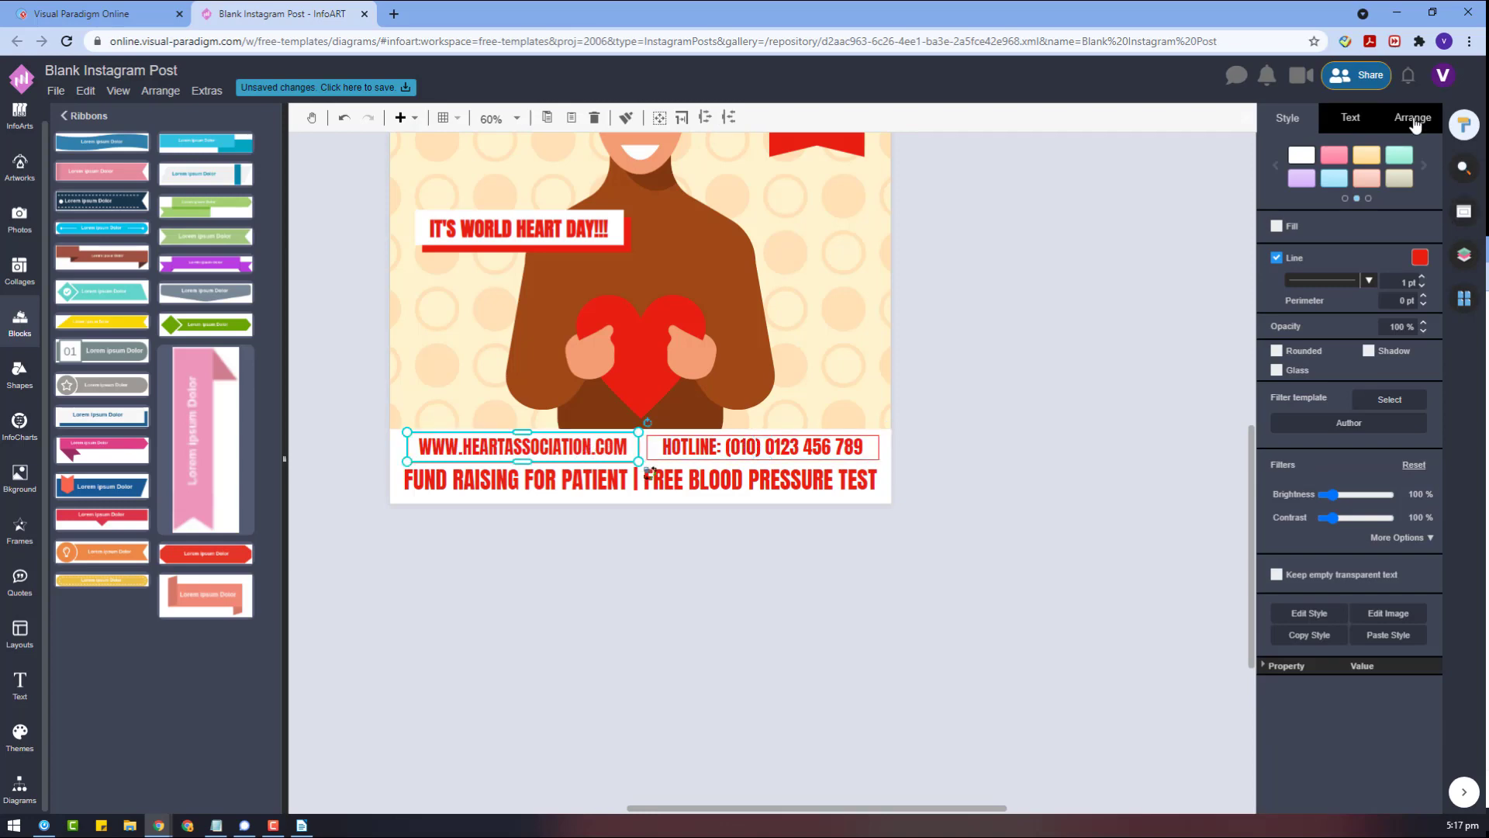
{"action": "left_click", "coordinate": [1348, 232]}
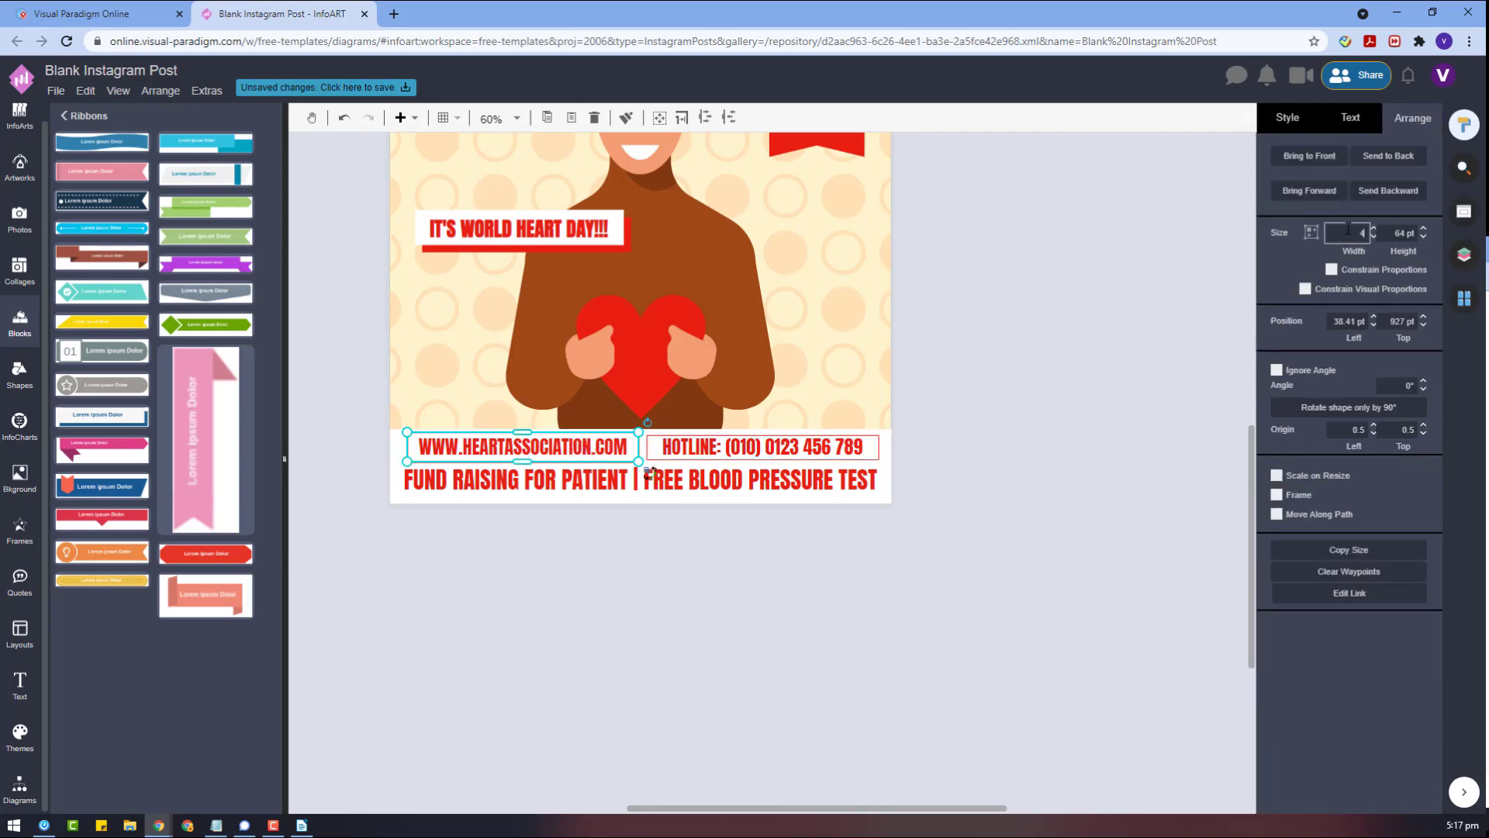
{"action": "key", "text": "Return"}
{"action": "left_click", "coordinate": [760, 445]}
{"action": "left_click", "coordinate": [600, 454]}
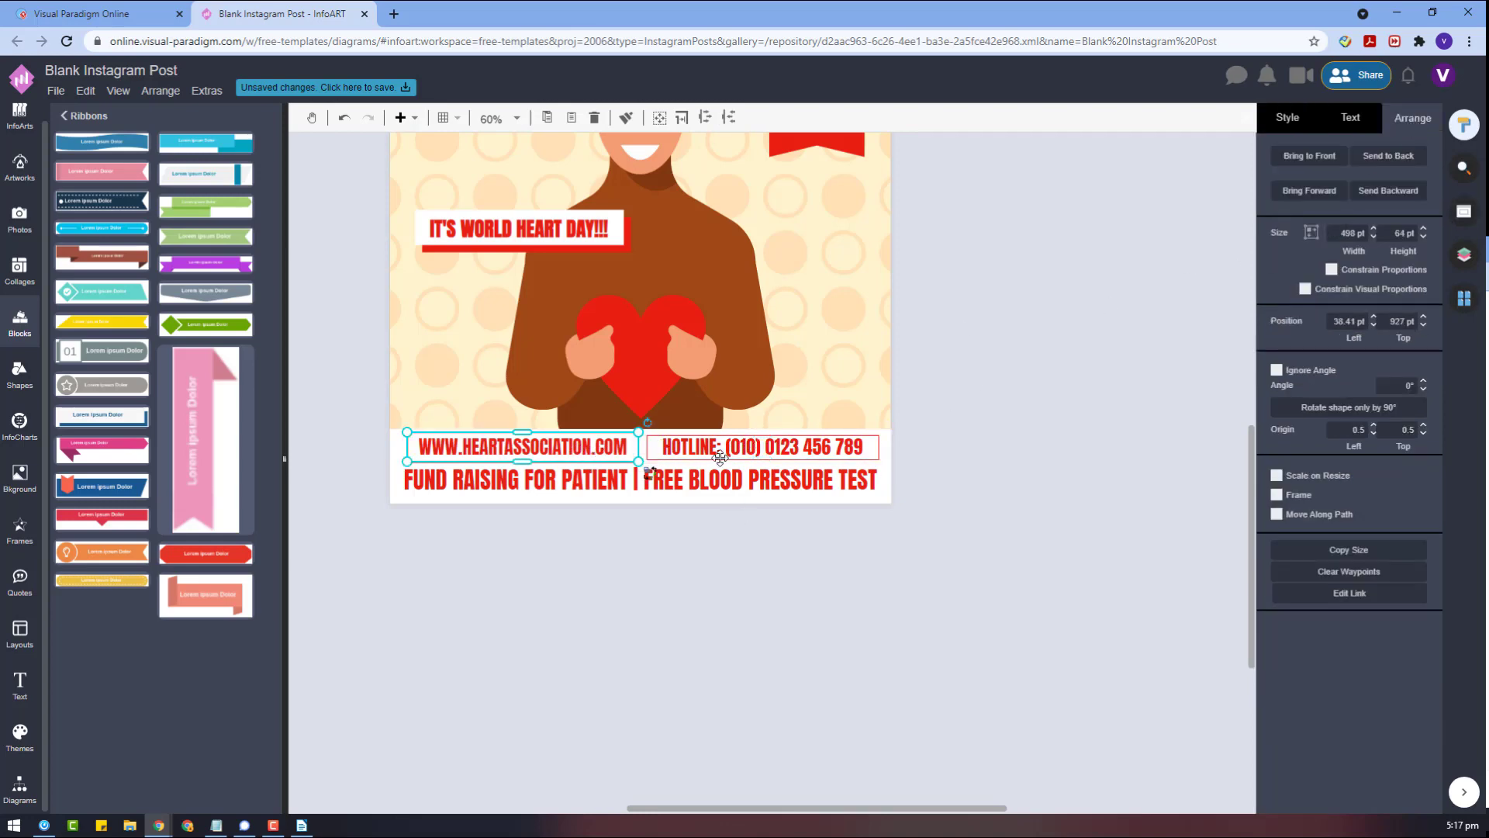
{"action": "left_click", "coordinate": [721, 452]}
{"action": "left_click", "coordinate": [1394, 232]}
{"action": "type", "text": "64"}
{"action": "key", "text": "Return"}
Step: Align the top edges of the website and hotline boxes and shift the pair to sit centred over the fund-raising line
{"action": "left_click", "coordinate": [601, 450], "text": "shift"}
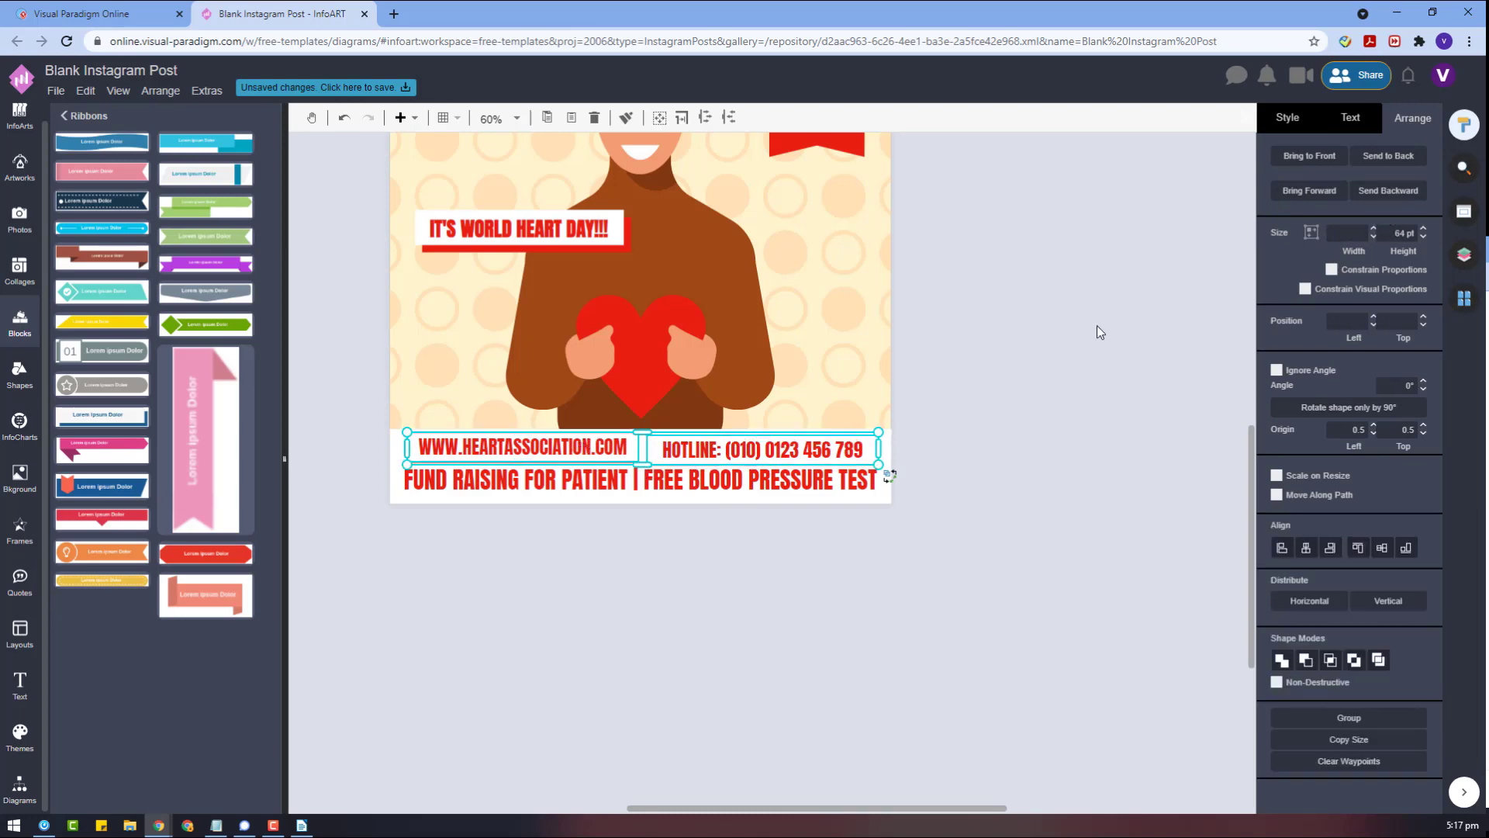
{"action": "left_click", "coordinate": [1360, 547]}
{"action": "left_click", "coordinate": [1018, 442]}
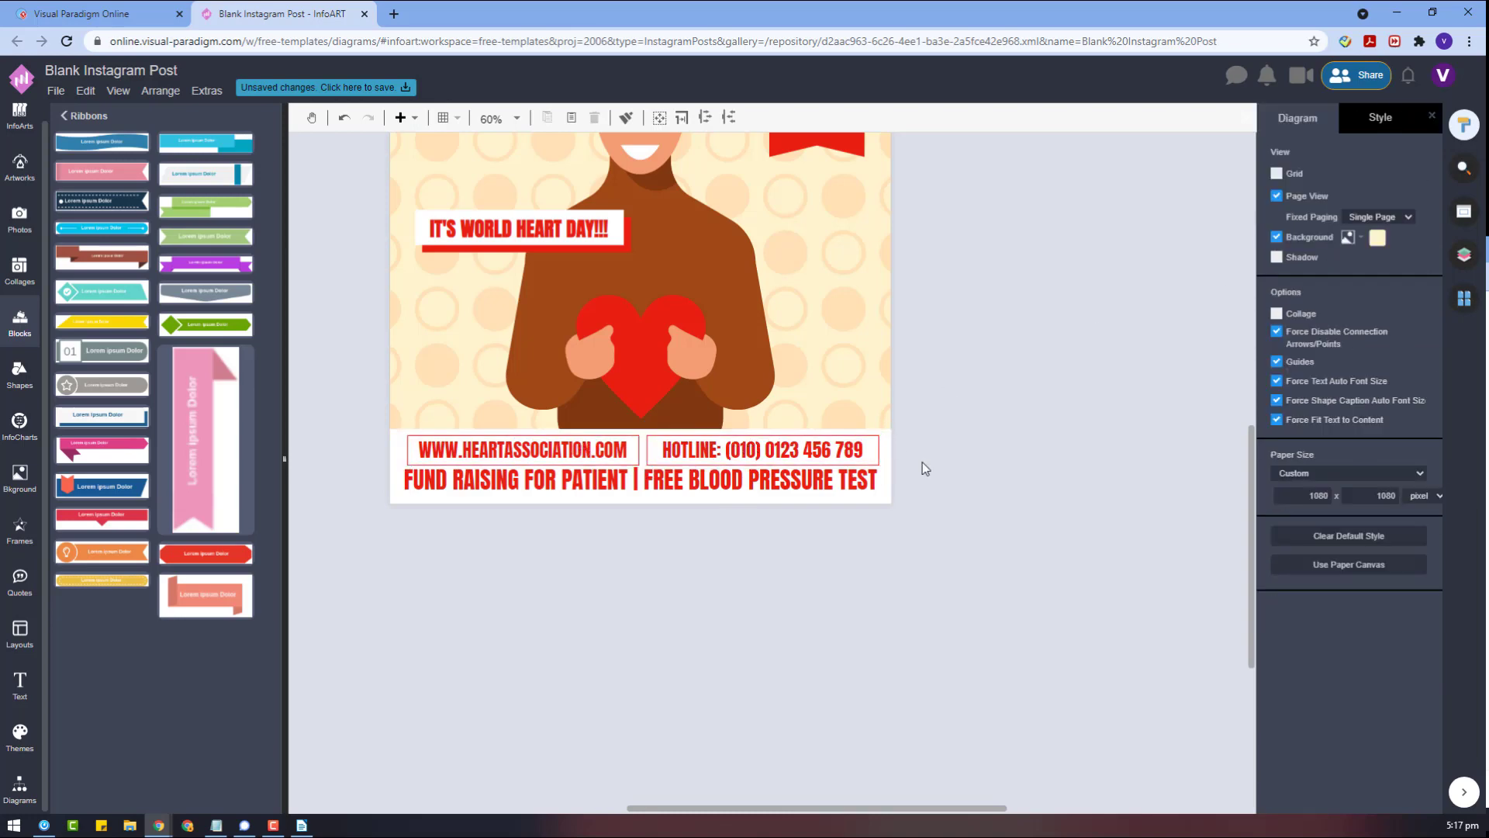
{"action": "left_click_drag", "start_coordinate": [936, 476], "coordinate": [424, 448]}
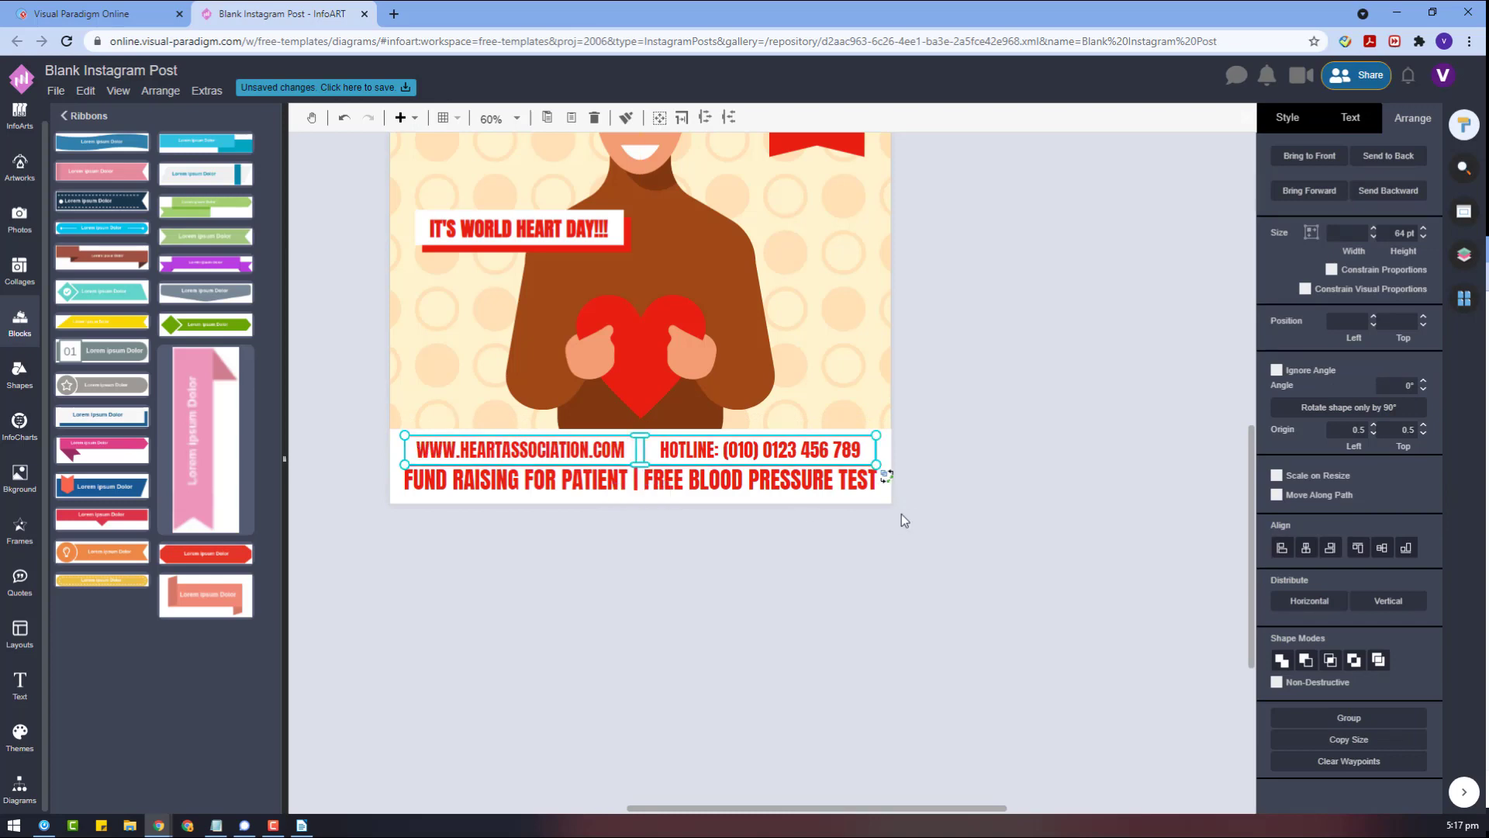
{"action": "left_click", "coordinate": [903, 515]}
{"action": "left_click", "coordinate": [839, 446]}
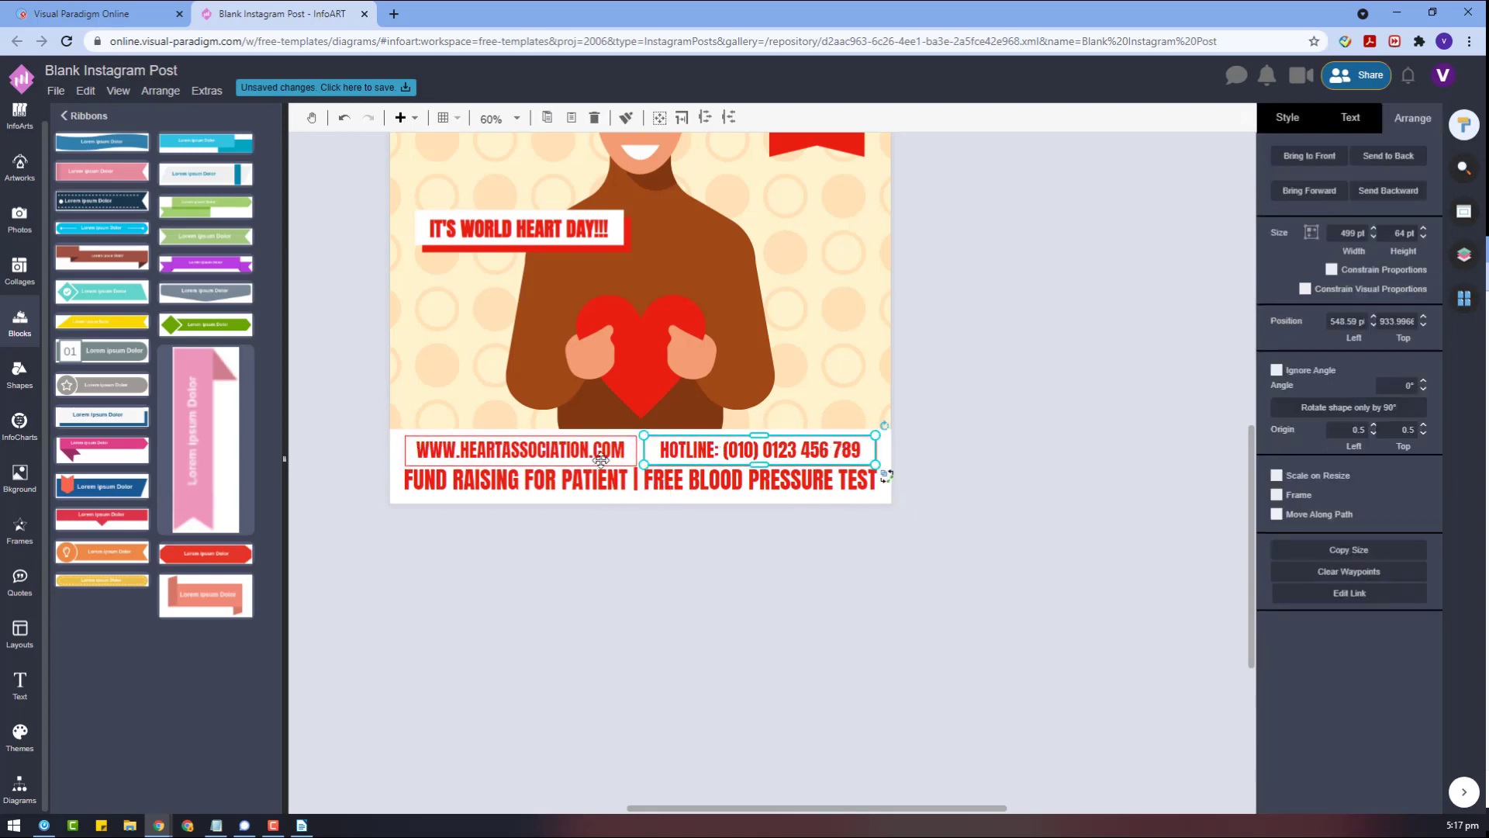
Step: Widen the website box until its edge meets the hotline box
{"action": "scroll", "coordinate": [601, 460], "scroll_direction": "up", "scroll_amount": 3}
{"action": "left_click", "coordinate": [658, 440]}
{"action": "left_click_drag", "start_coordinate": [672, 441], "coordinate": [690, 441]}
{"action": "left_click", "coordinate": [772, 573]}
{"action": "scroll", "coordinate": [773, 572], "scroll_direction": "down", "scroll_amount": 5, "text": "ctrl"}
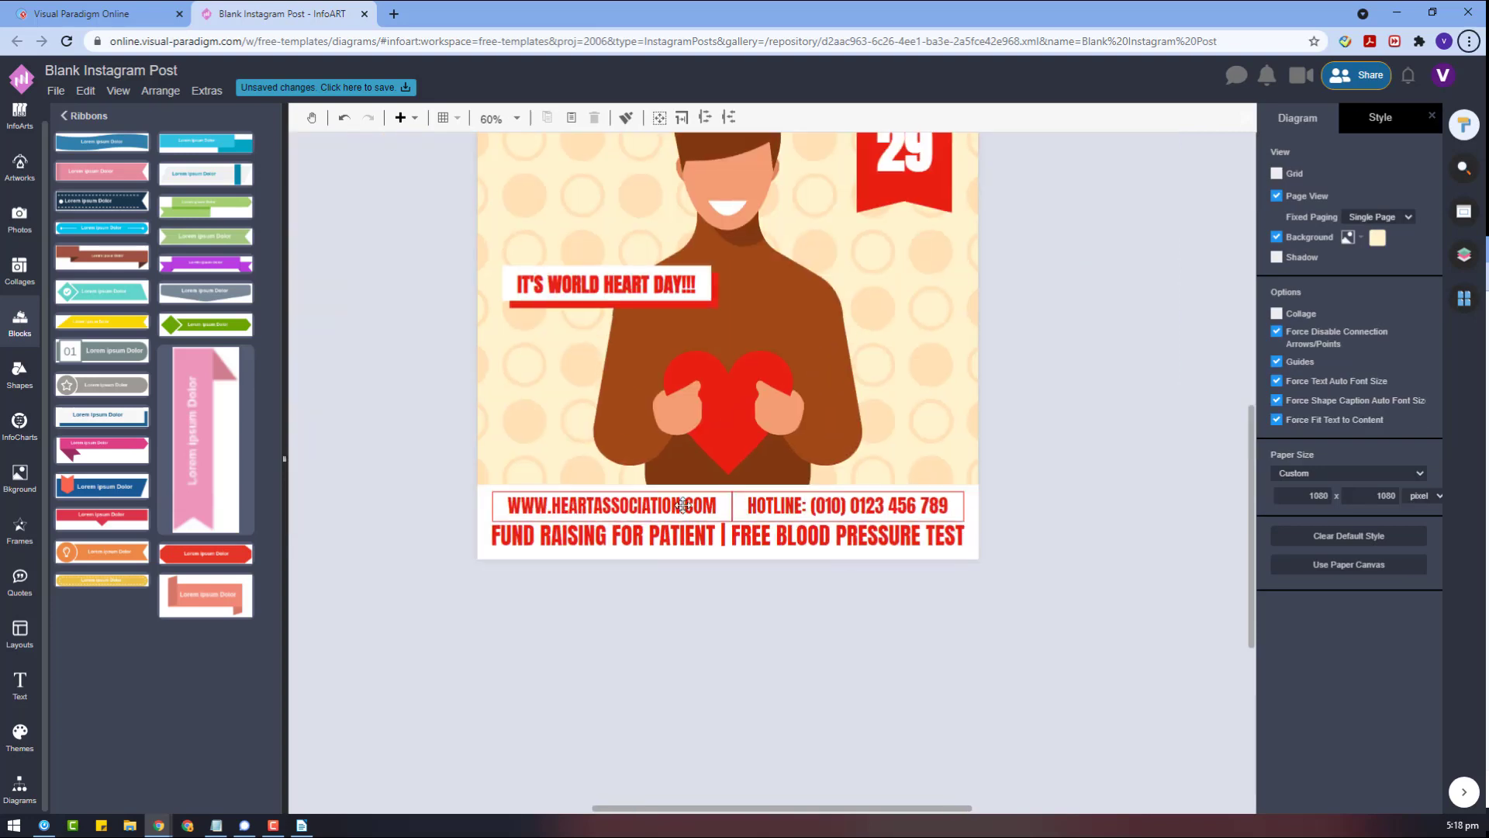
Step: Reduce the fund-raising line's font size to 47 pt
{"action": "left_click", "coordinate": [683, 535]}
{"action": "left_click", "coordinate": [1351, 117]}
{"action": "left_click", "coordinate": [1424, 220]}
{"action": "left_click", "coordinate": [1424, 221]}
{"action": "left_click", "coordinate": [1424, 220]}
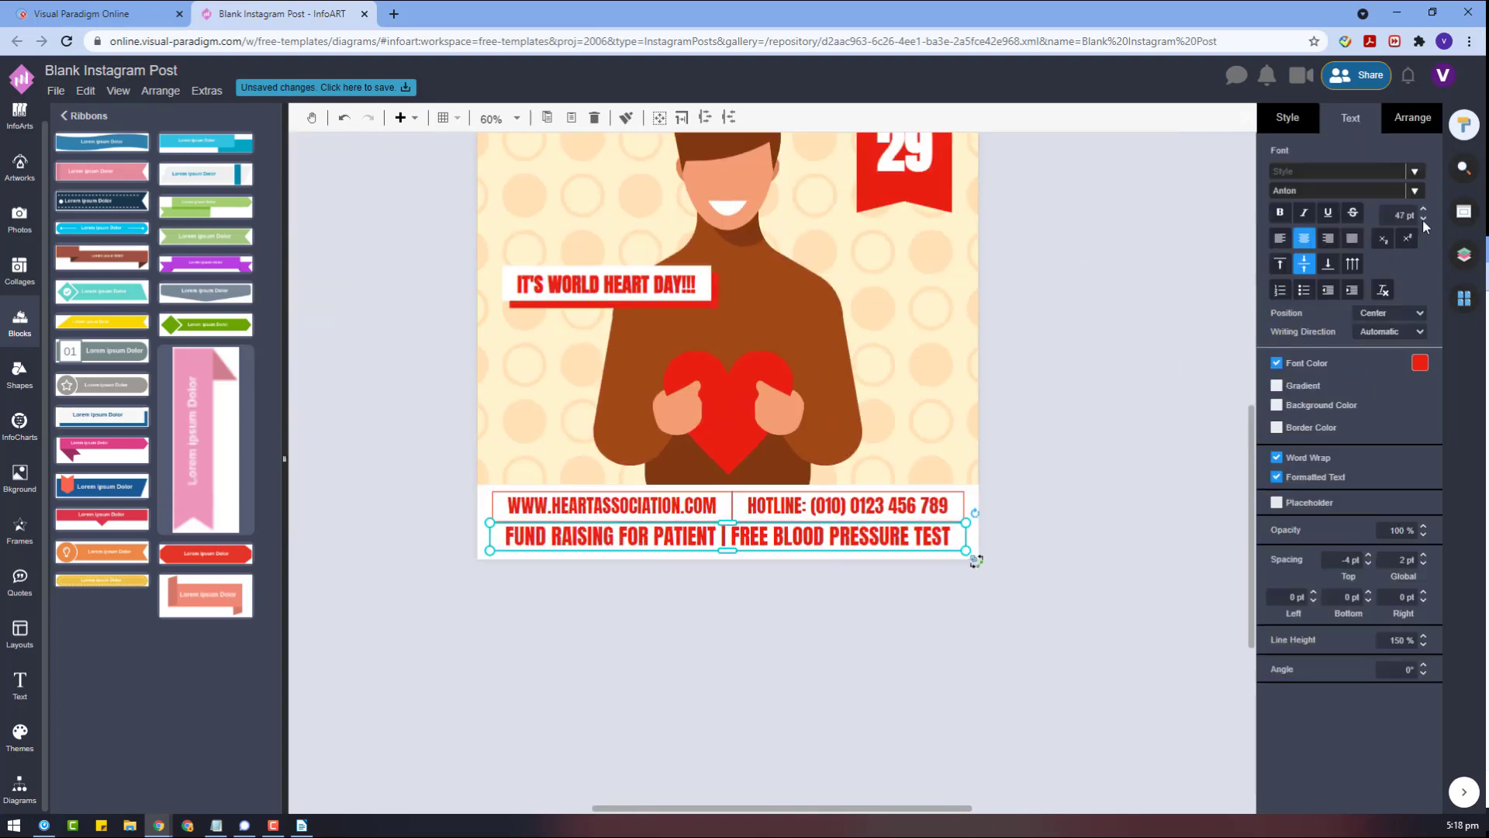
{"action": "left_click", "coordinate": [921, 638]}
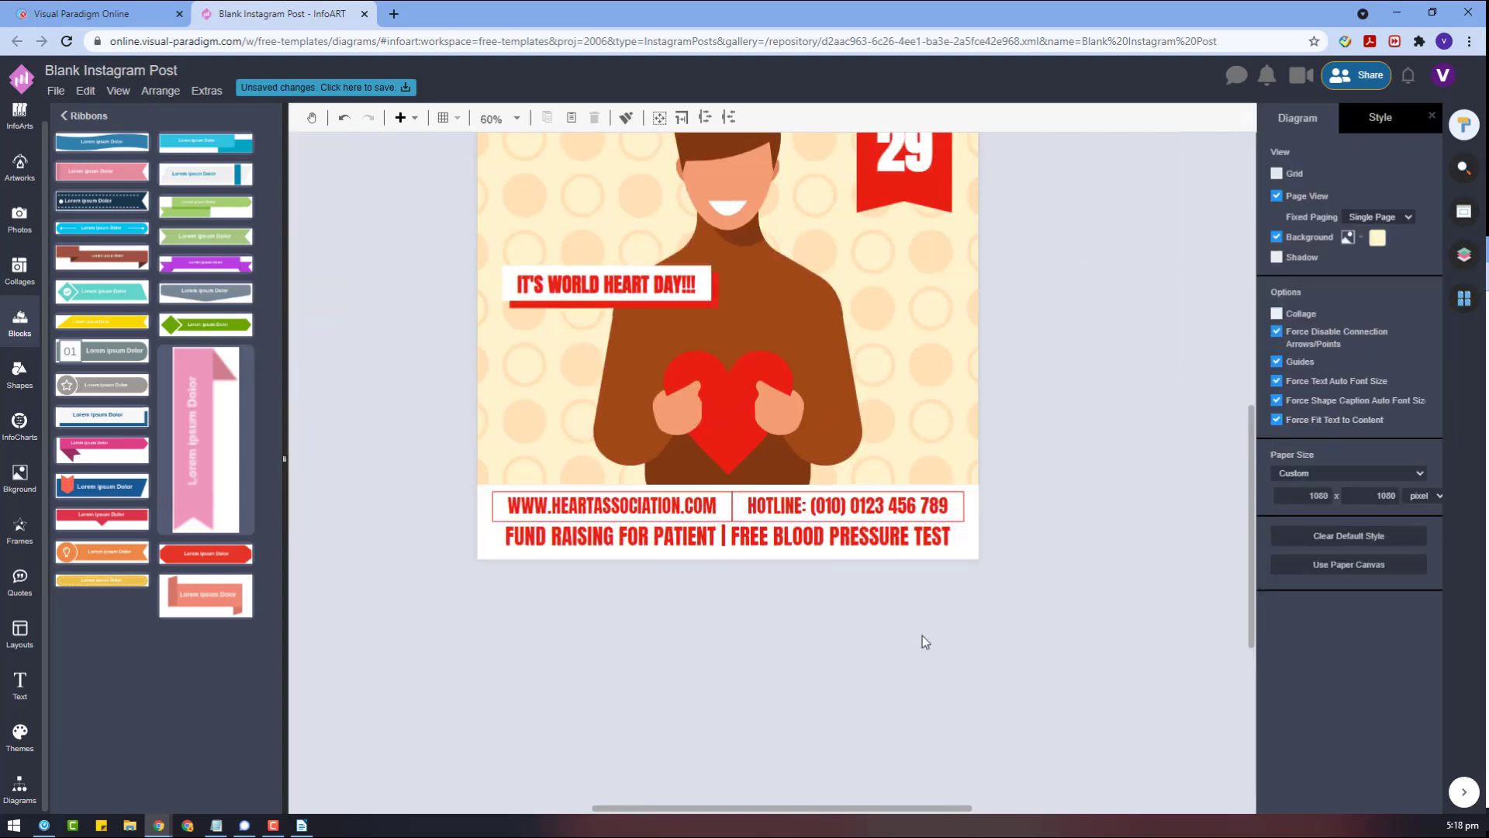
Step: Remove the red outlines from the website and hotline text boxes
{"action": "scroll", "coordinate": [893, 627], "scroll_direction": "down", "scroll_amount": 3, "text": "ctrl"}
{"action": "left_click", "coordinate": [866, 558]}
{"action": "left_click", "coordinate": [754, 560], "text": "shift"}
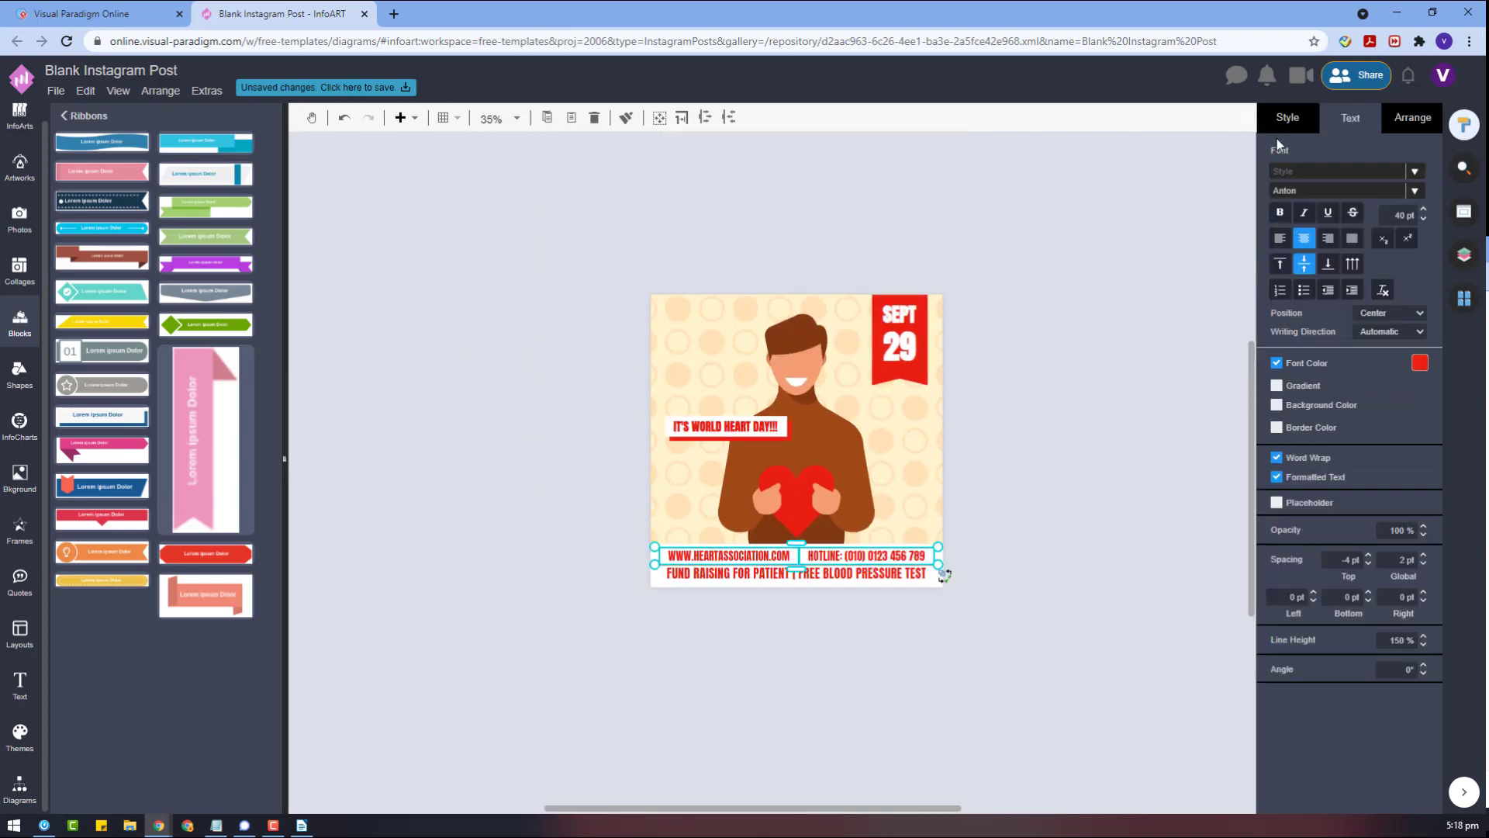
{"action": "left_click", "coordinate": [1287, 122]}
{"action": "left_click", "coordinate": [1288, 257]}
{"action": "left_click", "coordinate": [876, 638]}
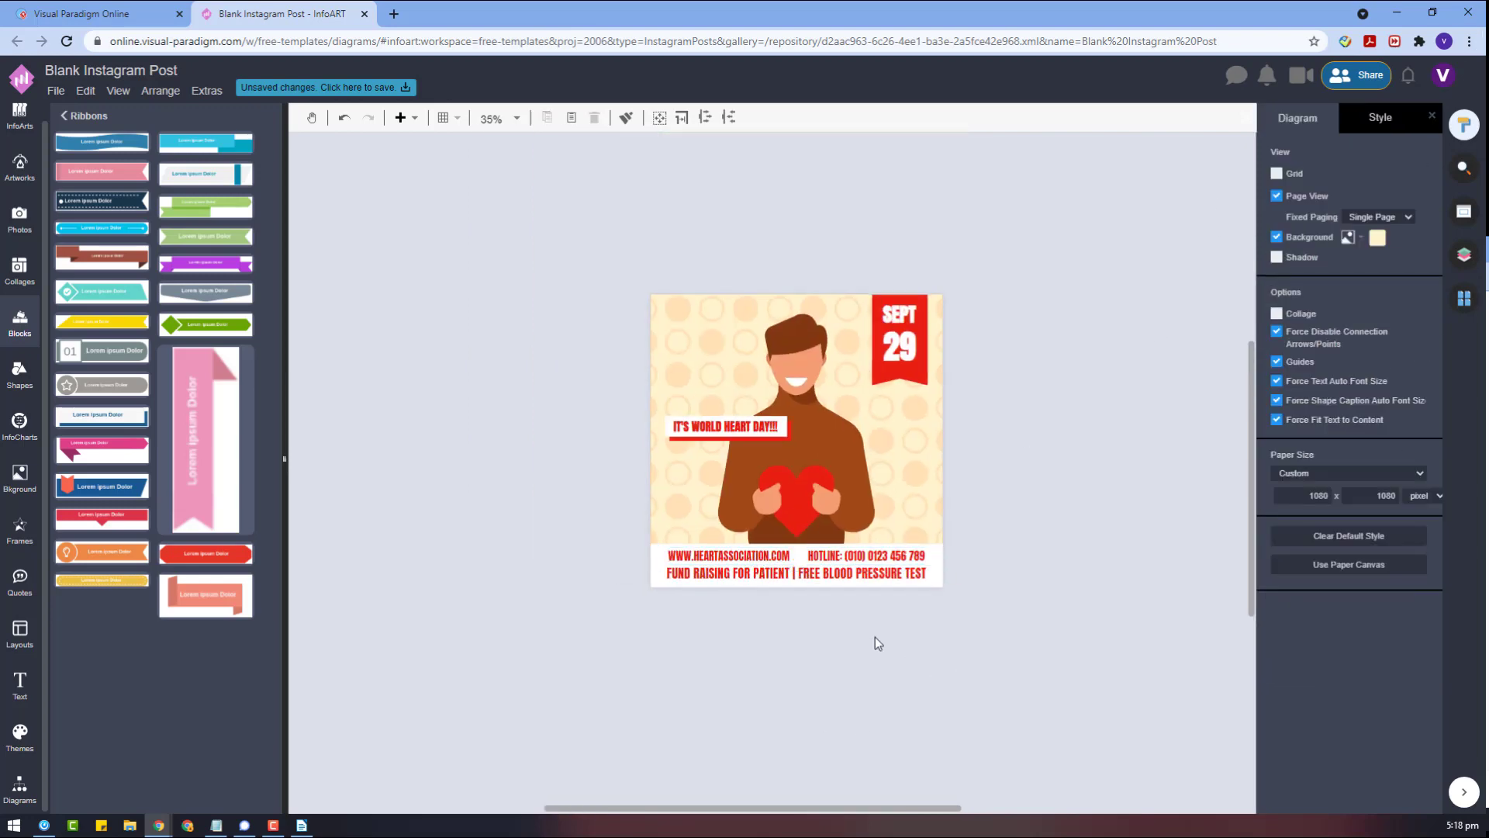
Step: Delete the hotline text from the white strip
{"action": "left_click", "coordinate": [855, 554]}
{"action": "key", "text": "Delete"}
{"action": "left_click", "coordinate": [860, 559]}
{"action": "key", "text": "Delete"}
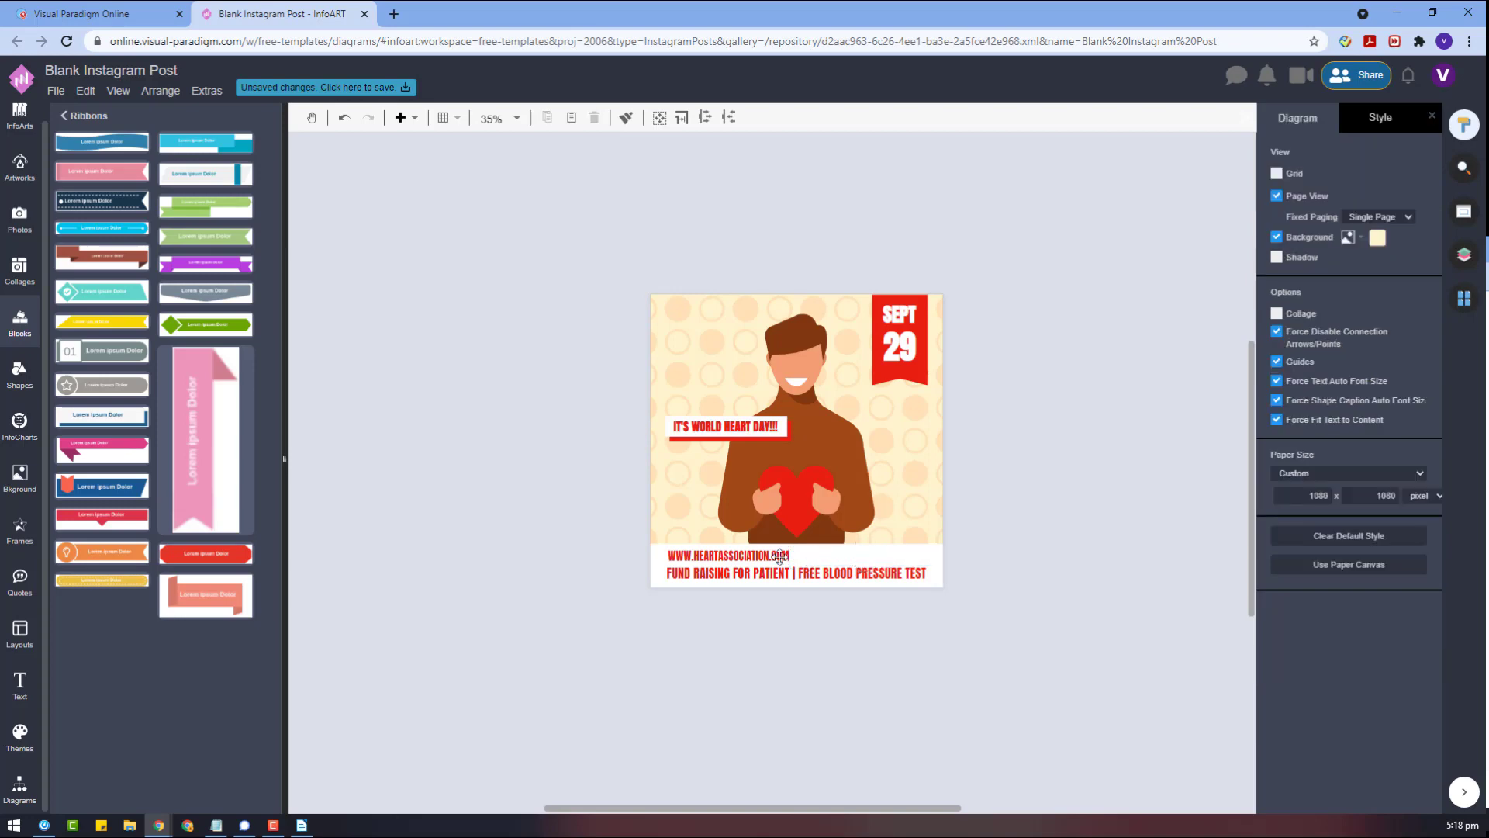
Step: Move the website line off the page below the design and raise the fund-raising line within the white strip
{"action": "left_click_drag", "start_coordinate": [779, 557], "coordinate": [865, 673]}
{"action": "left_click_drag", "start_coordinate": [843, 574], "coordinate": [842, 560]}
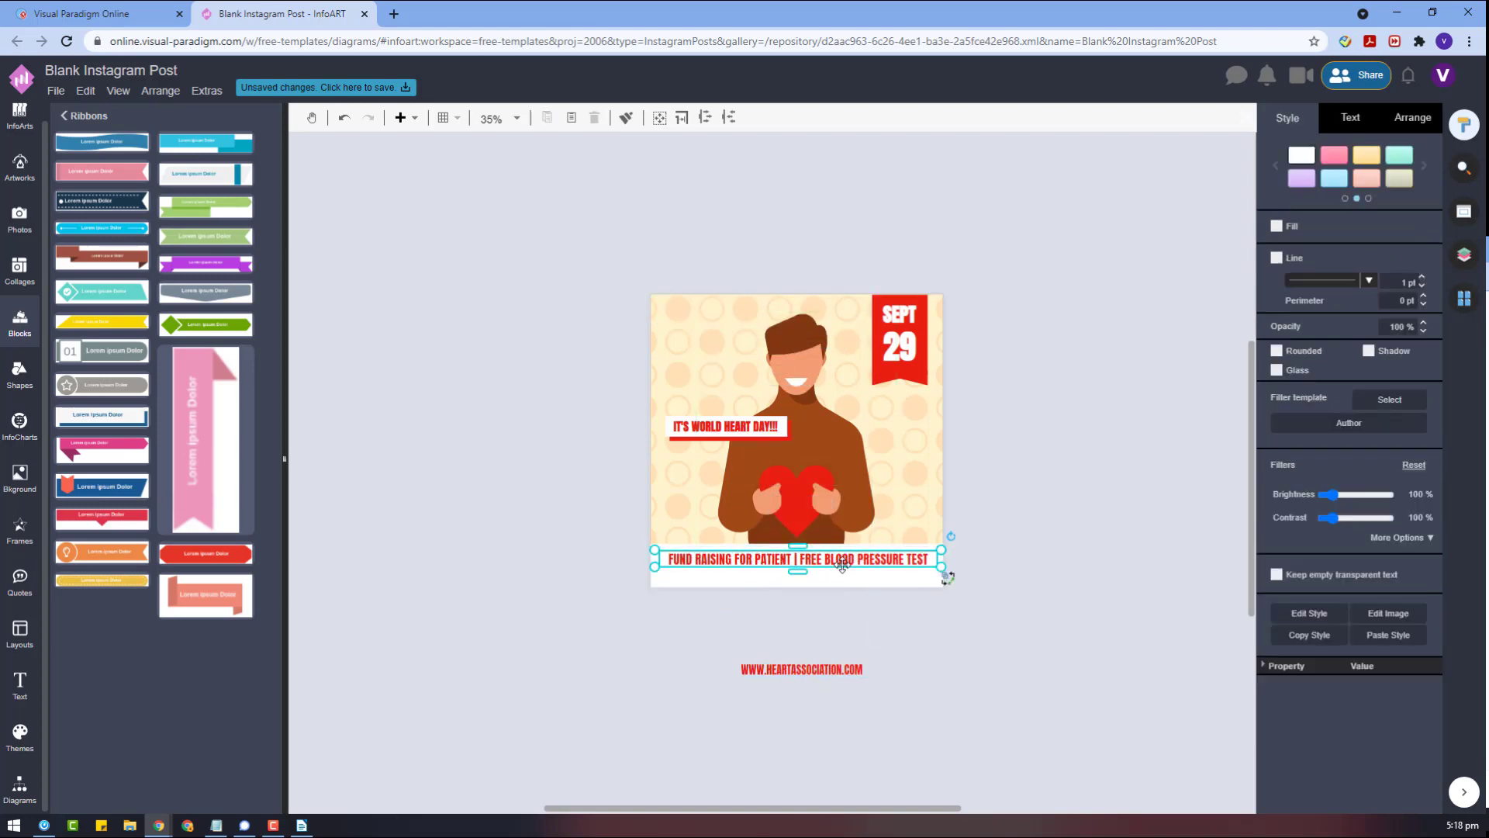
Step: Duplicate the white strip outside the page and fill the copy with the design's bright red
{"action": "left_click", "coordinate": [807, 584]}
{"action": "left_click_drag", "start_coordinate": [807, 584], "coordinate": [991, 638]}
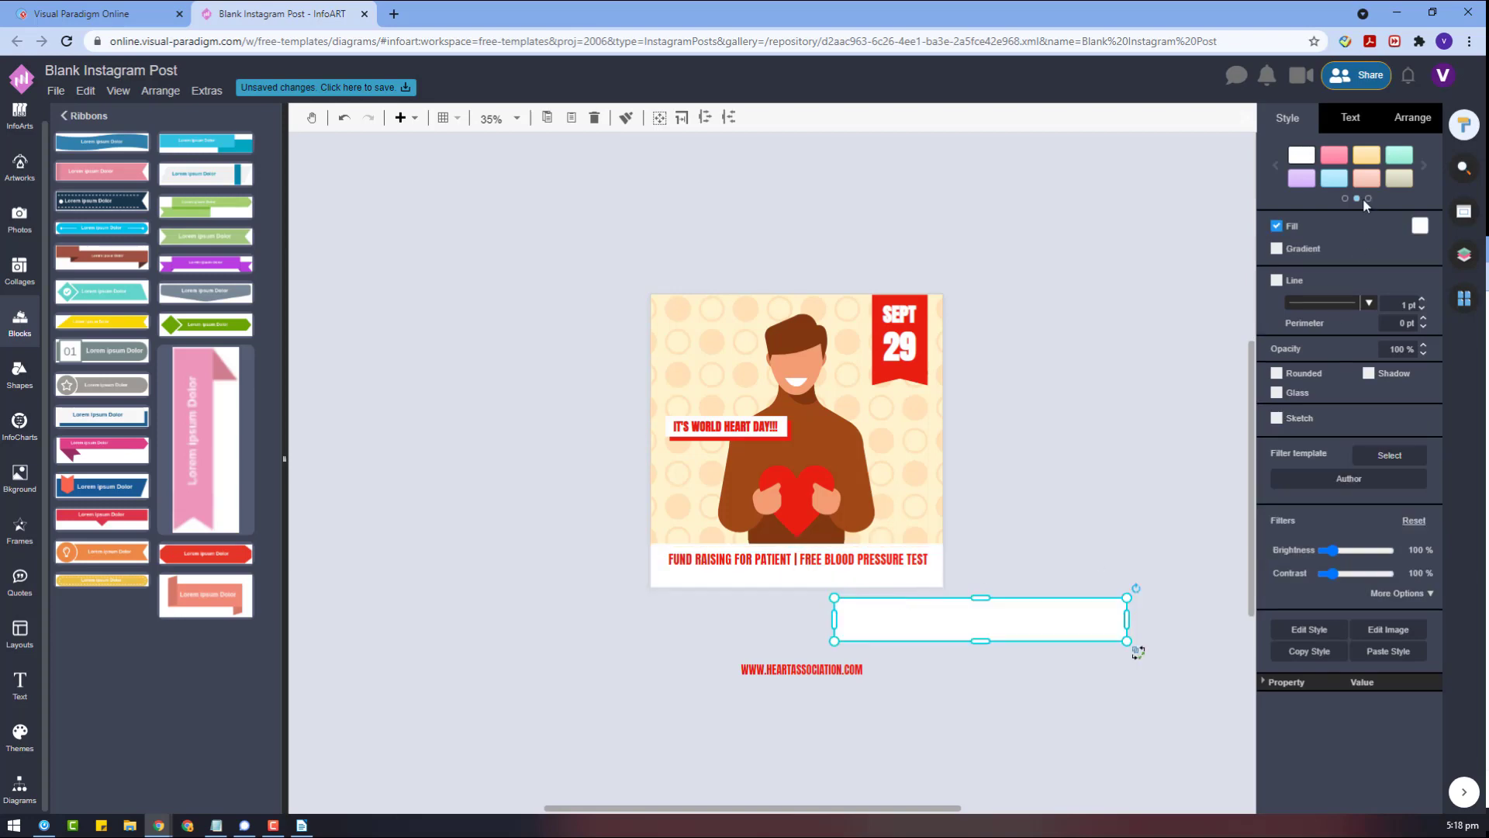
{"action": "left_click", "coordinate": [1420, 226]}
{"action": "left_click", "coordinate": [1368, 369]}
Step: Change the website line's font colour to white
{"action": "left_click", "coordinate": [802, 670]}
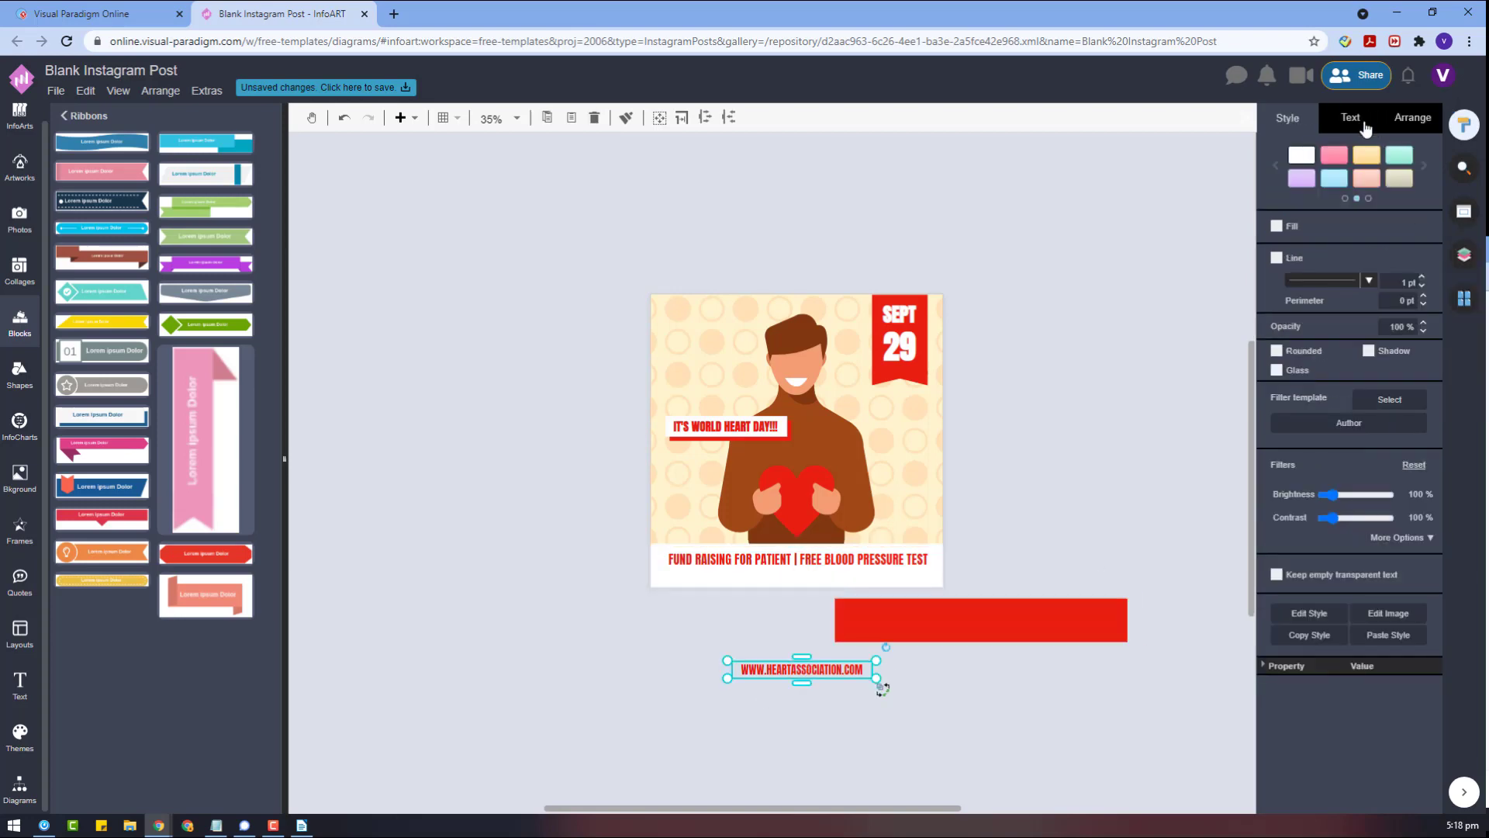
{"action": "left_click", "coordinate": [1365, 125]}
{"action": "left_click", "coordinate": [1421, 365]}
{"action": "left_click", "coordinate": [1404, 389]}
Step: Fit the red strip over the lower half of the white strip and adjust the fund-raising line above it
{"action": "left_click_drag", "start_coordinate": [920, 618], "coordinate": [798, 563]}
{"action": "left_click", "coordinate": [824, 564]}
{"action": "left_click", "coordinate": [820, 582]}
{"action": "left_click", "coordinate": [822, 640]}
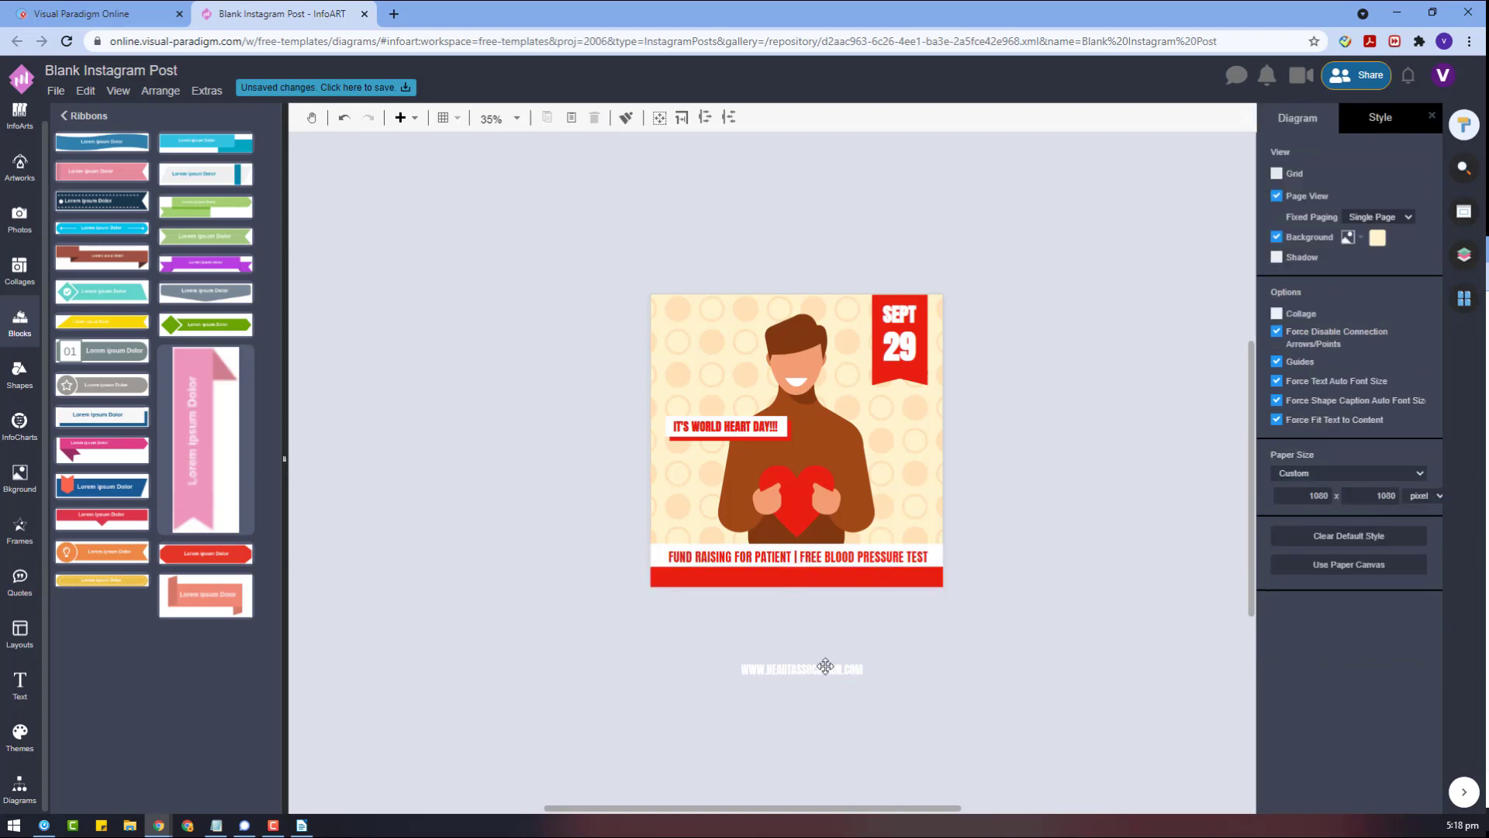
Step: Place the white website line on the red strip at the foot of the design
{"action": "right_click", "coordinate": [816, 614]}
{"action": "left_click_drag", "start_coordinate": [825, 667], "coordinate": [820, 589]}
{"action": "mouse_move", "coordinate": [861, 692]}
{"action": "left_click", "coordinate": [1140, 696]}
Step: Select both strips with their text lines and centre them horizontally with each other
{"action": "left_click_drag", "start_coordinate": [982, 640], "coordinate": [549, 514]}
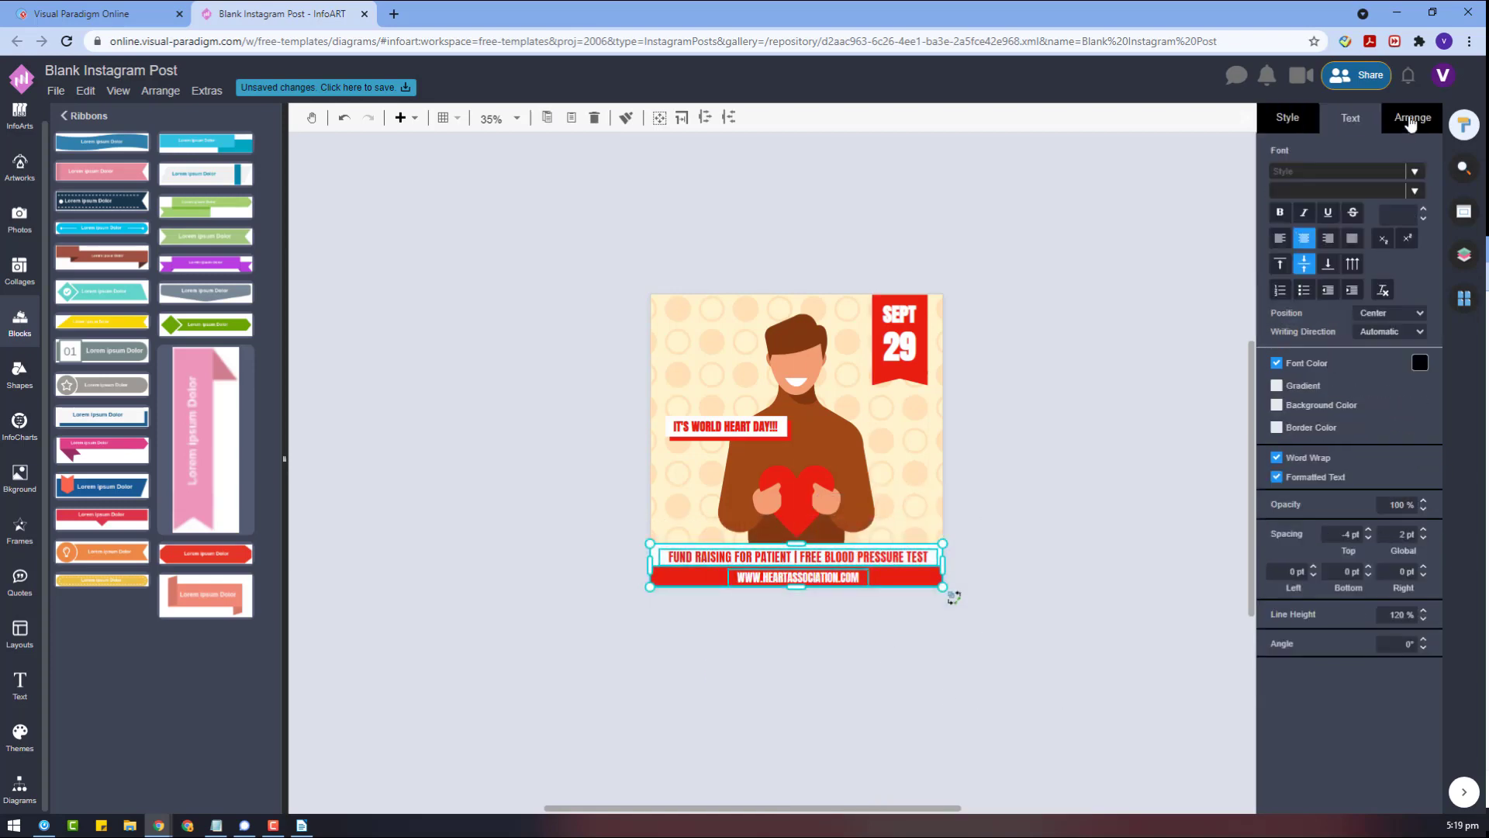
{"action": "left_click", "coordinate": [1412, 120]}
{"action": "left_click", "coordinate": [1100, 493]}
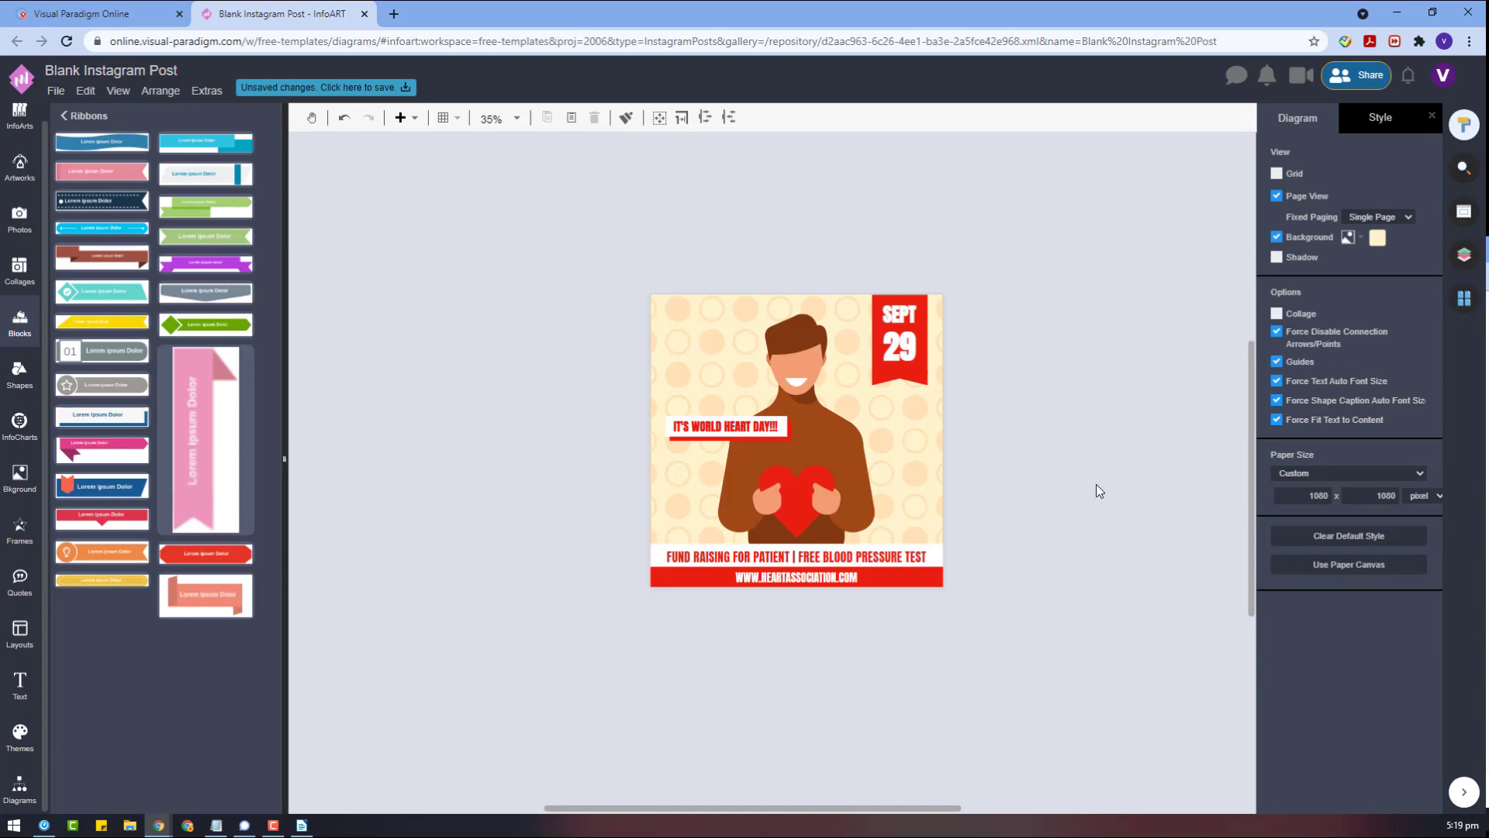
{"action": "left_click", "coordinate": [808, 413]}
{"action": "left_click", "coordinate": [1062, 492]}
Step: Rename the design to "World Heart Day Event Instagram Post"
{"action": "left_click", "coordinate": [111, 71]}
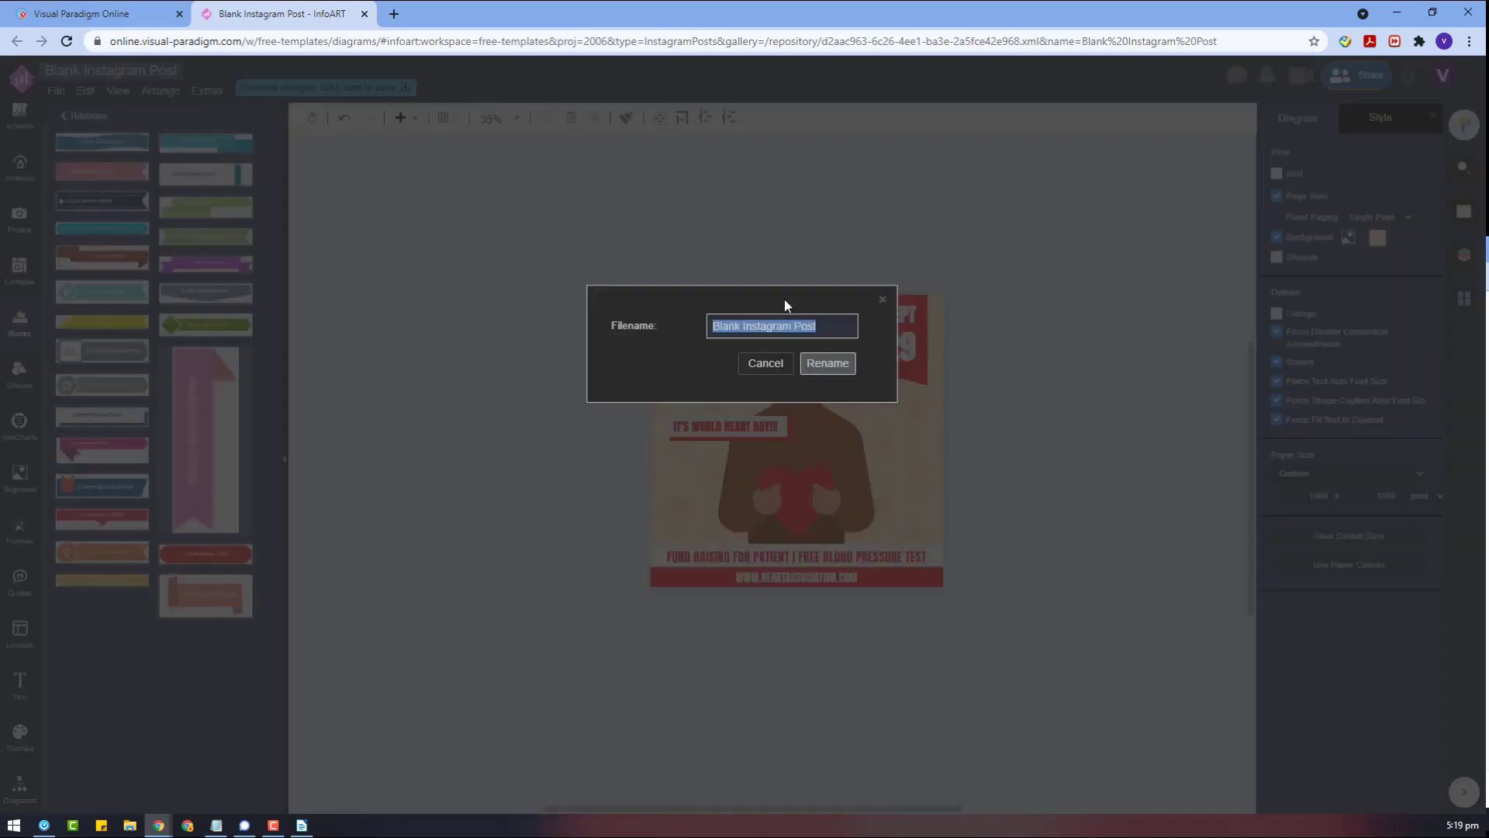
{"action": "left_click_drag", "start_coordinate": [741, 326], "coordinate": [586, 333]}
{"action": "type", "text": "wORLD"}
{"action": "key", "text": "BackSpace"}
{"action": "key", "text": "BackSpace"}
{"action": "key", "text": "BackSpace"}
{"action": "key", "text": "BackSpace"}
{"action": "key", "text": "BackSpace"}
{"action": "type", "text": "World Heart Day Event"}
{"action": "left_click", "coordinate": [825, 364]}
Step: Save the design to the Visual Paradigm online storage
{"action": "left_click", "coordinate": [56, 90]}
{"action": "left_click", "coordinate": [123, 225]}
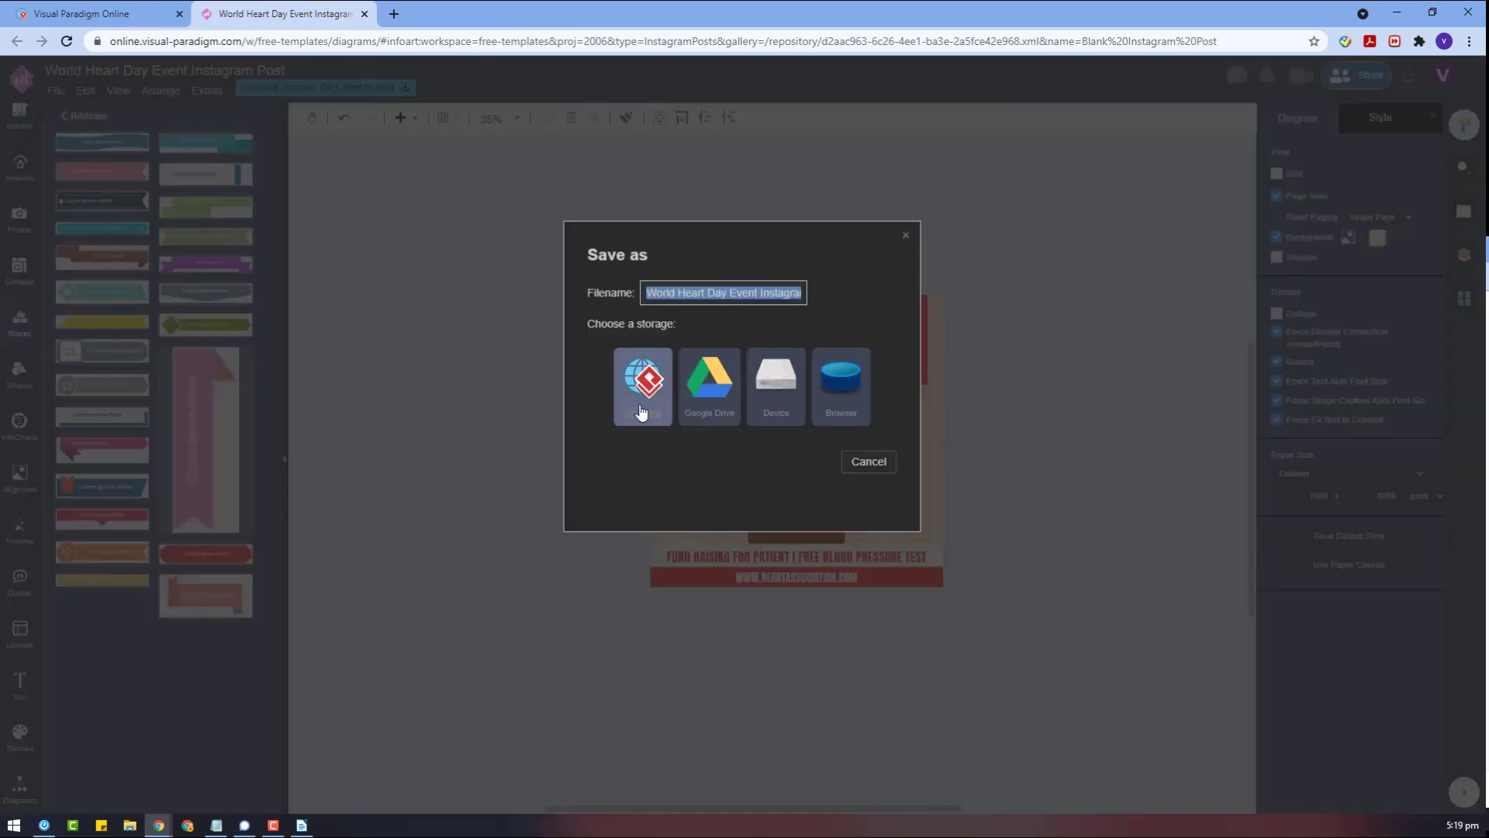
{"action": "left_click", "coordinate": [642, 388]}
Step: Export the design as a JPG, download it and open the downloaded image
{"action": "left_click", "coordinate": [56, 90]}
{"action": "left_click", "coordinate": [56, 92]}
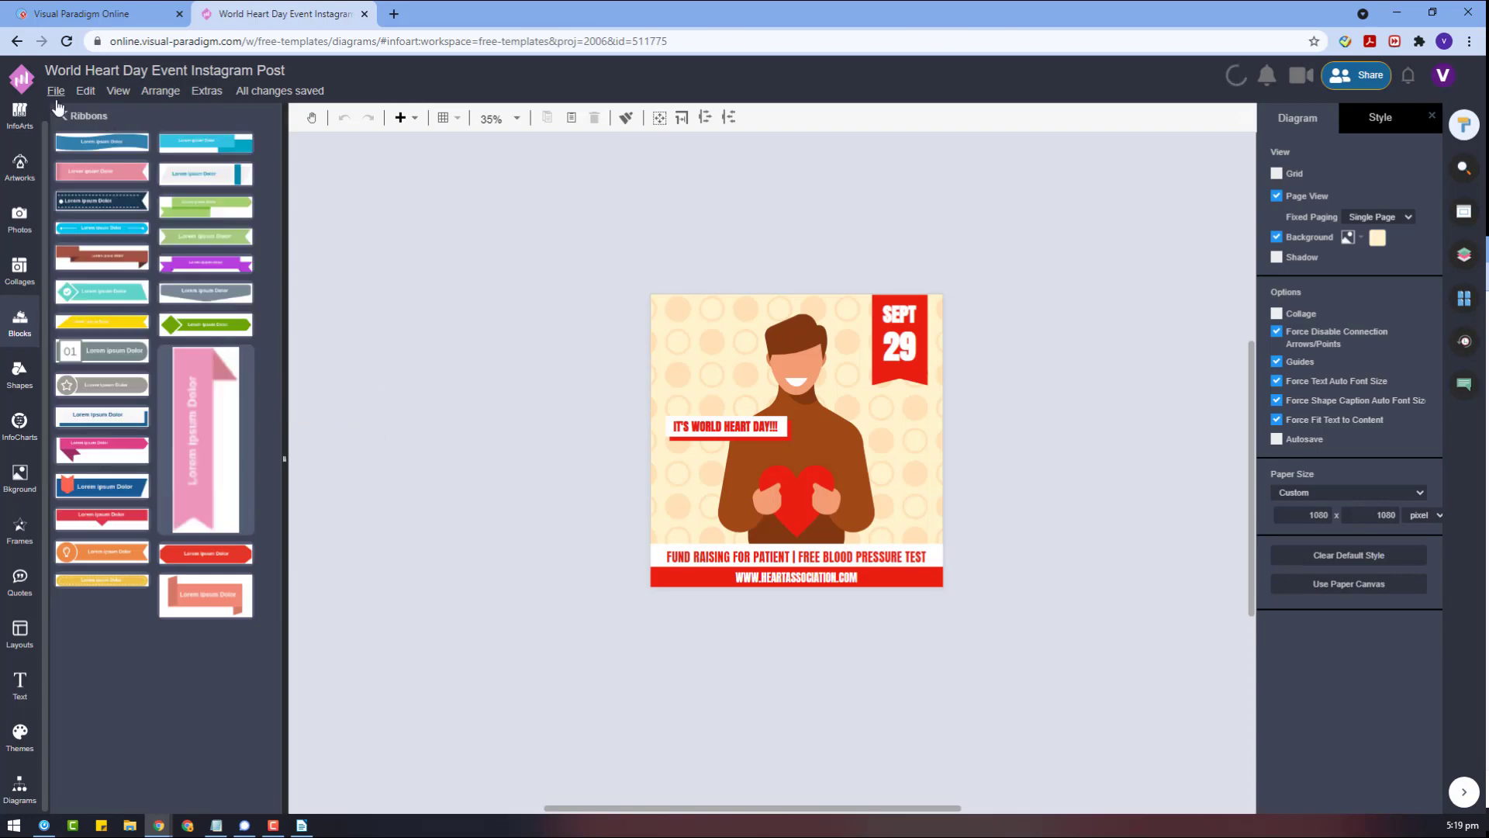
{"action": "left_click", "coordinate": [56, 91]}
{"action": "mouse_move", "coordinate": [190, 346]}
{"action": "left_click", "coordinate": [303, 349]}
{"action": "left_click", "coordinate": [775, 442]}
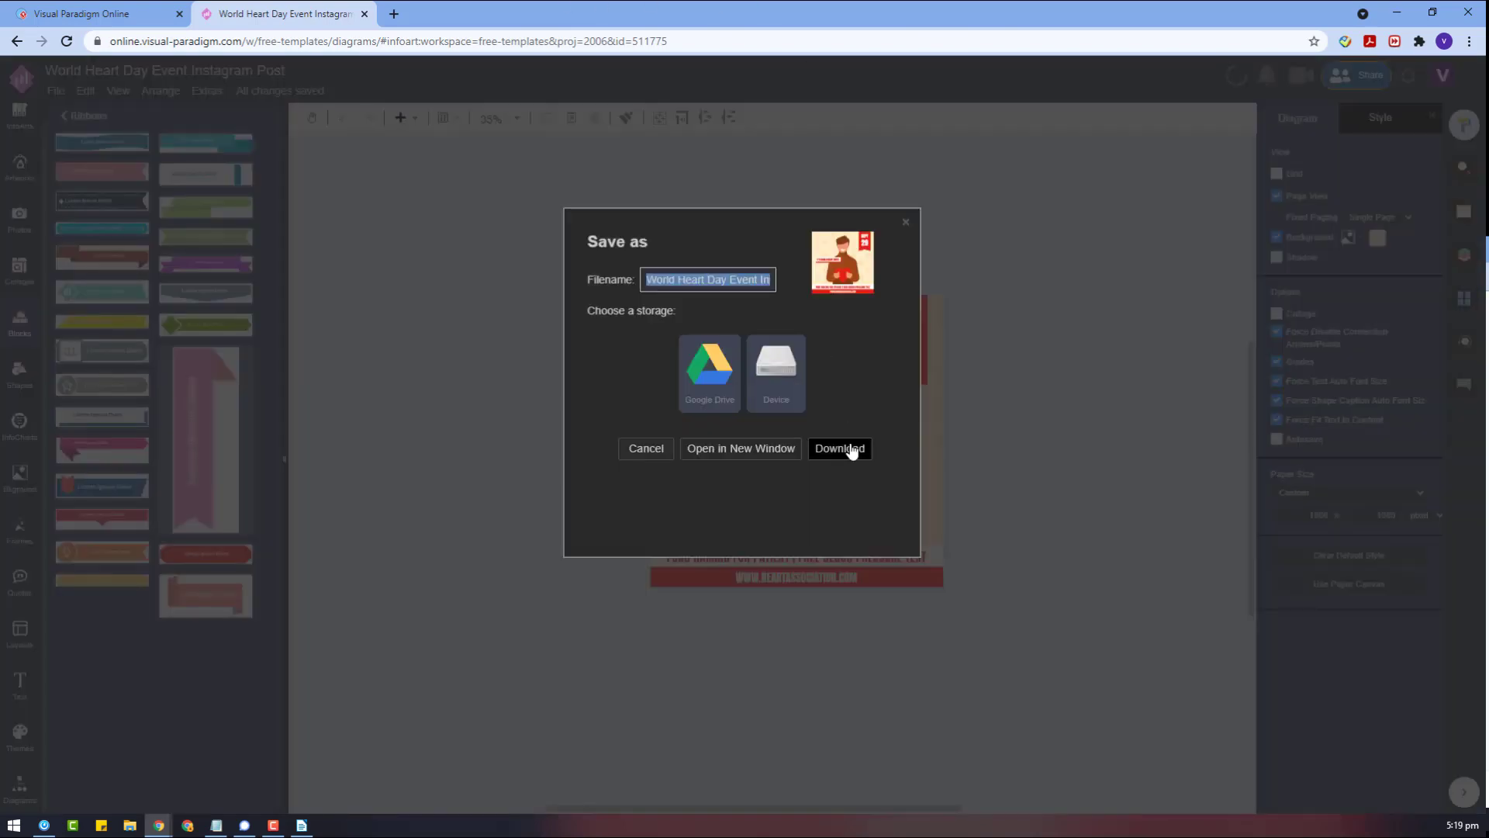
{"action": "left_click", "coordinate": [845, 449]}
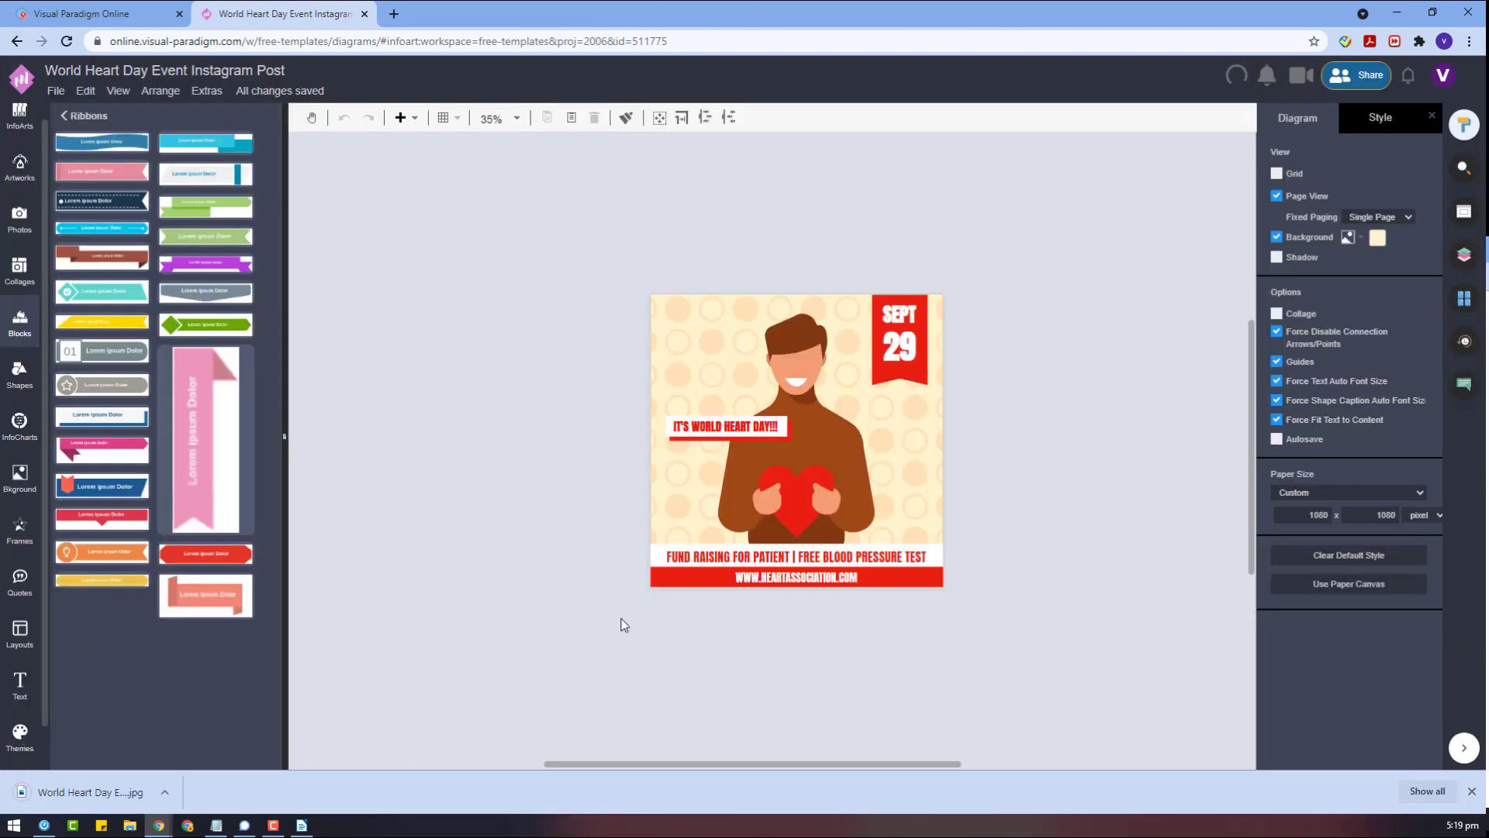
{"action": "left_click", "coordinate": [86, 798]}
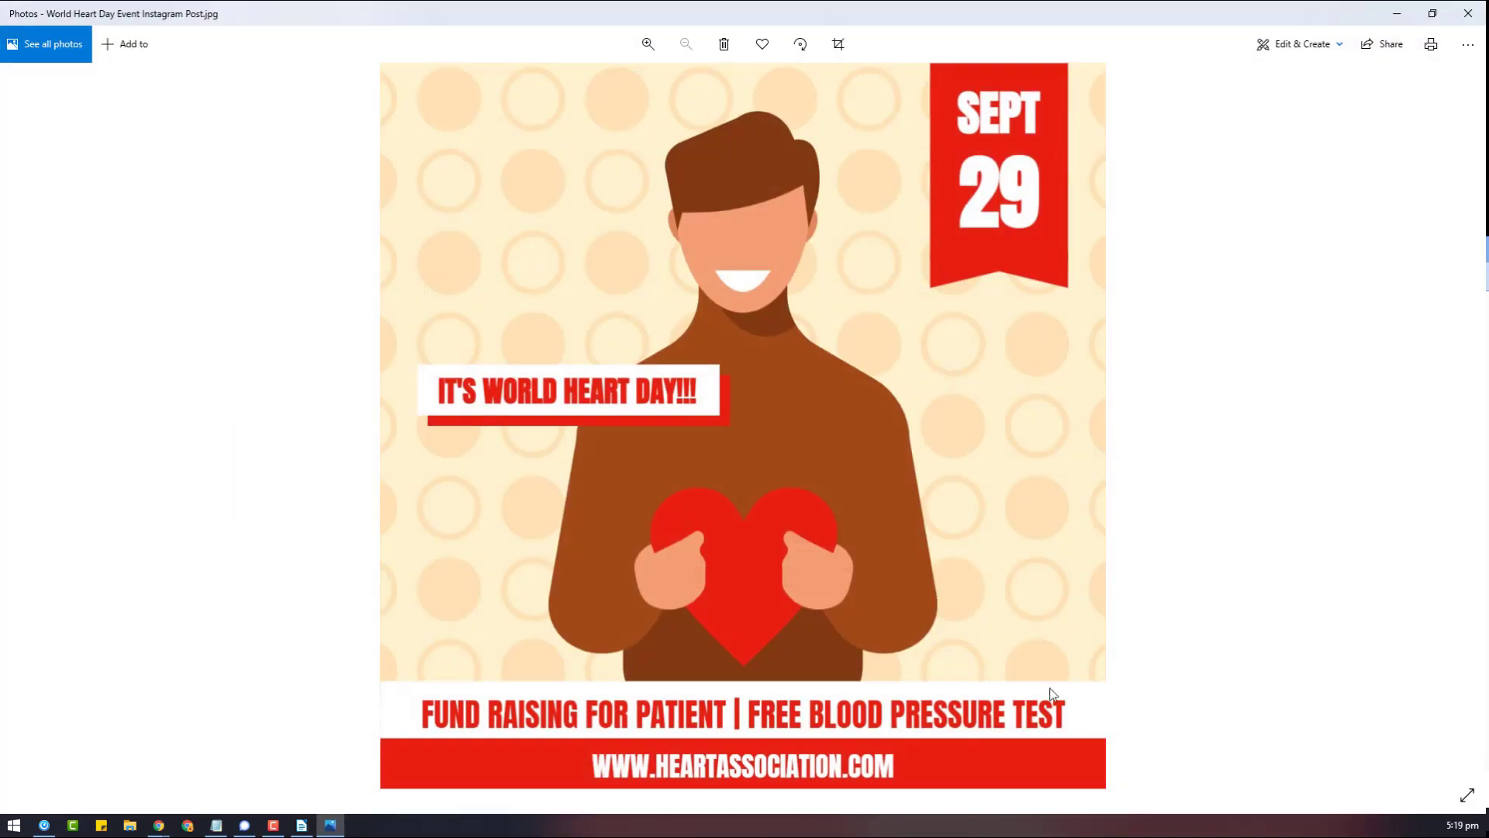